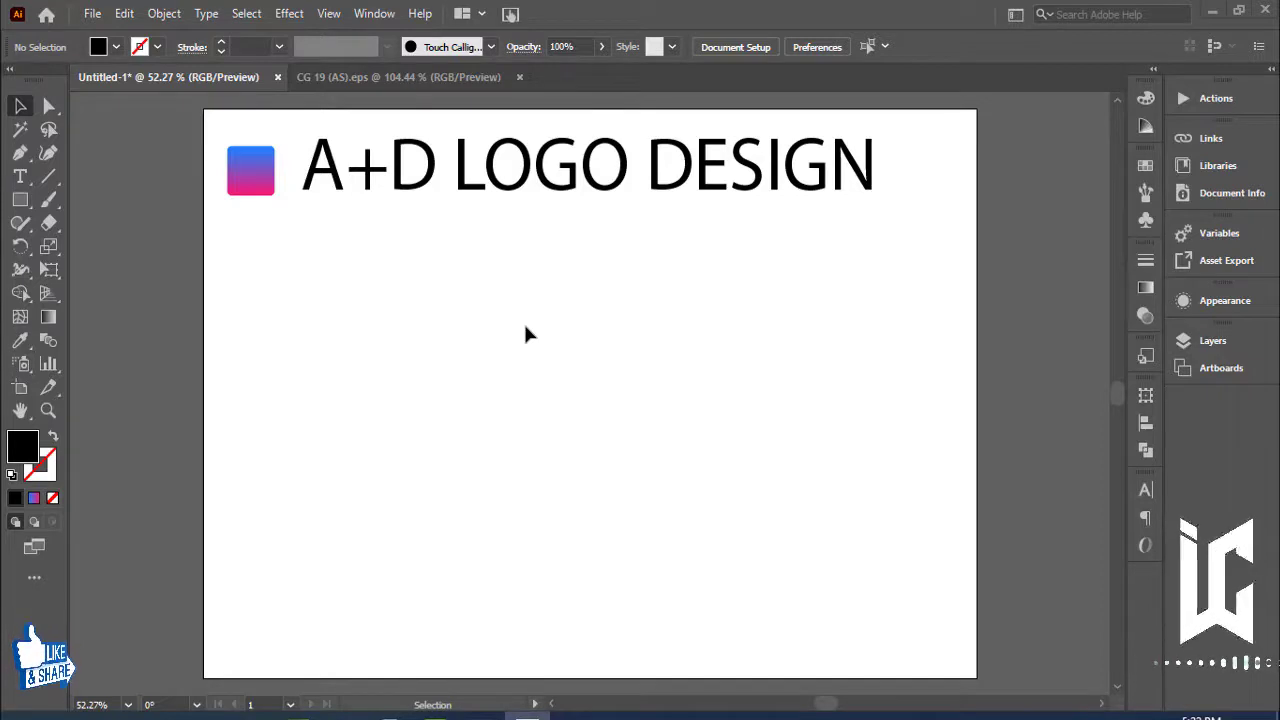
Nudge the gradient square slightly up-left beside the title, then deselect it
left_click_drag(270, 188, 263, 179)
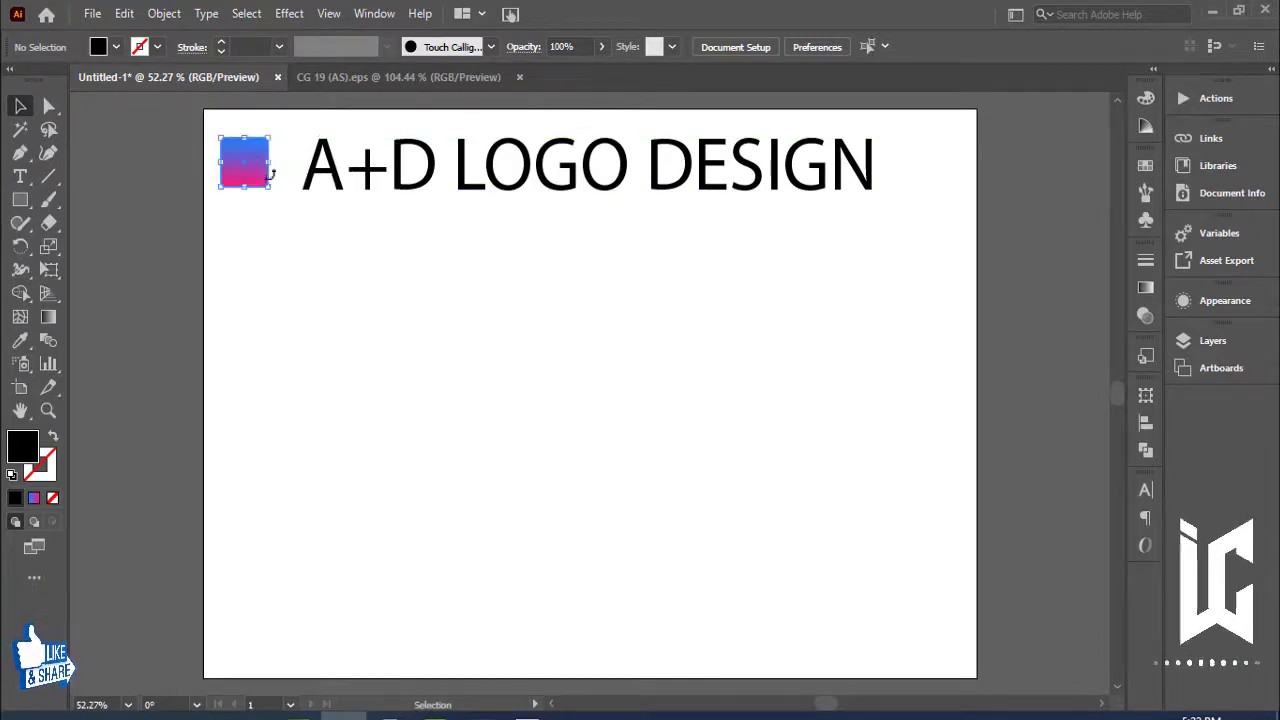
left_click(315, 277)
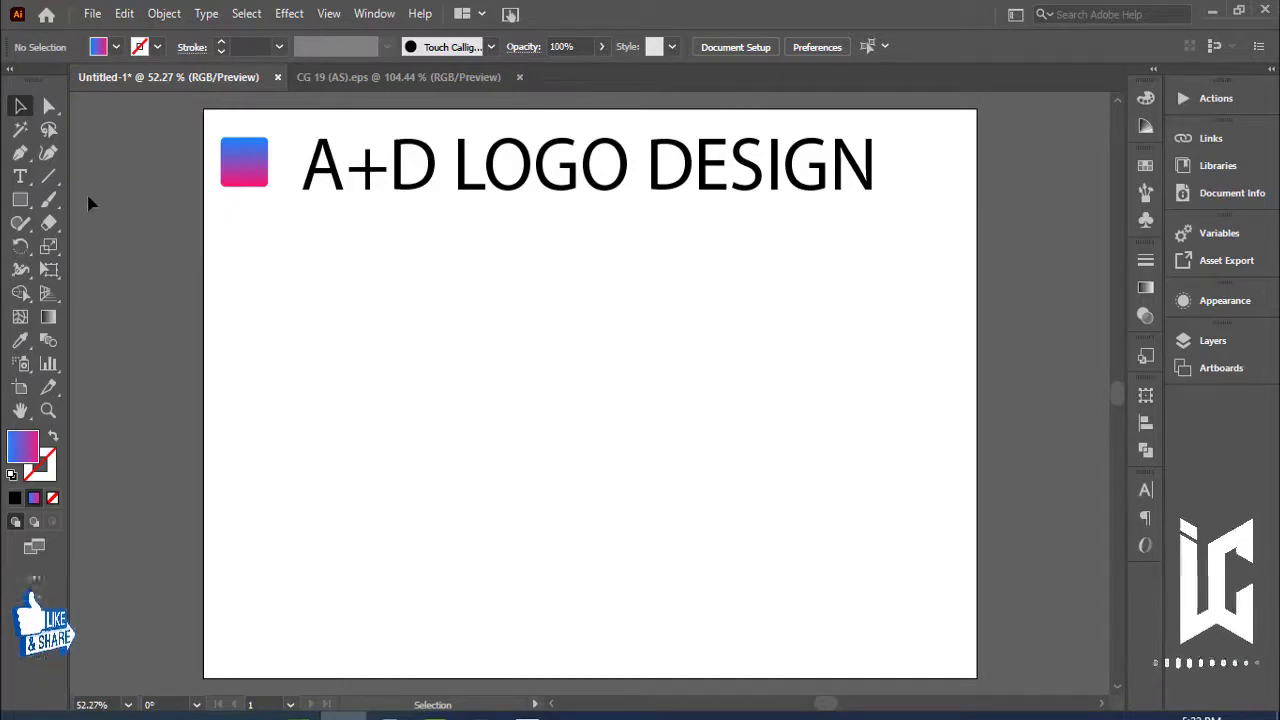
Draw a tall vertical line with a 1 pt black stroke
left_click(48, 178)
left_click_drag(813, 284, 813, 488)
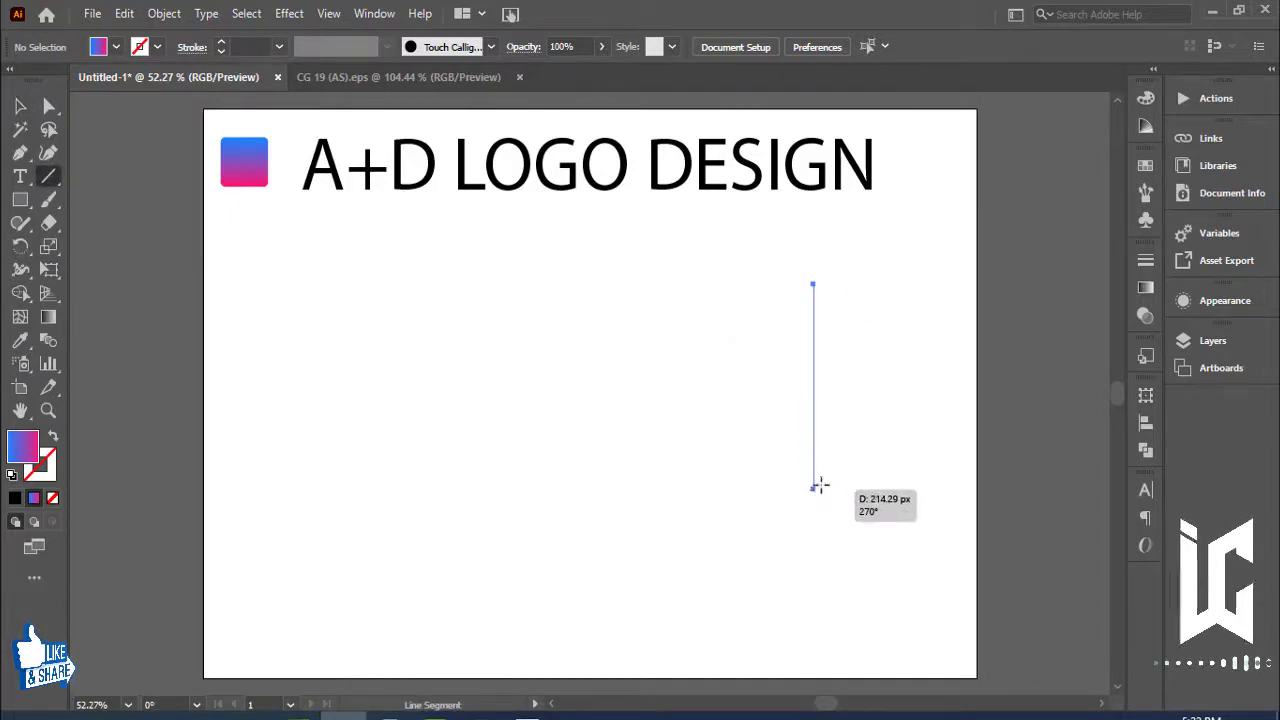
key("v")
left_click(281, 47)
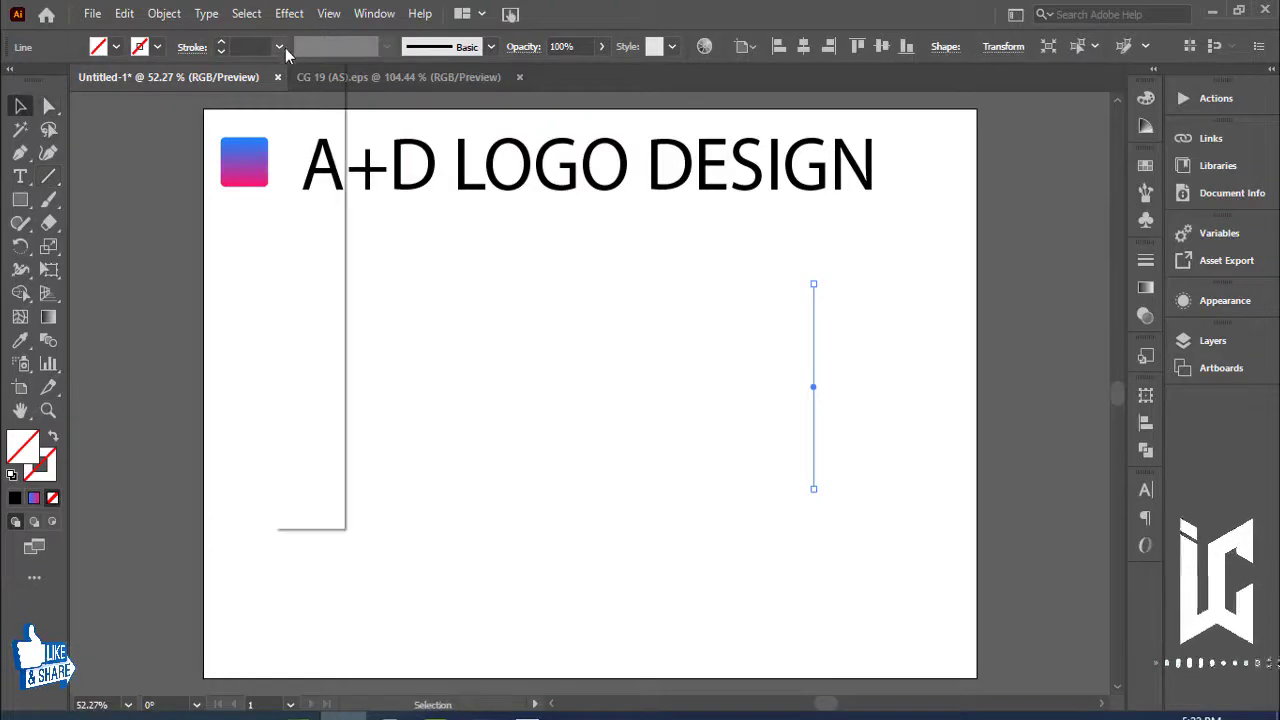
left_click(300, 149)
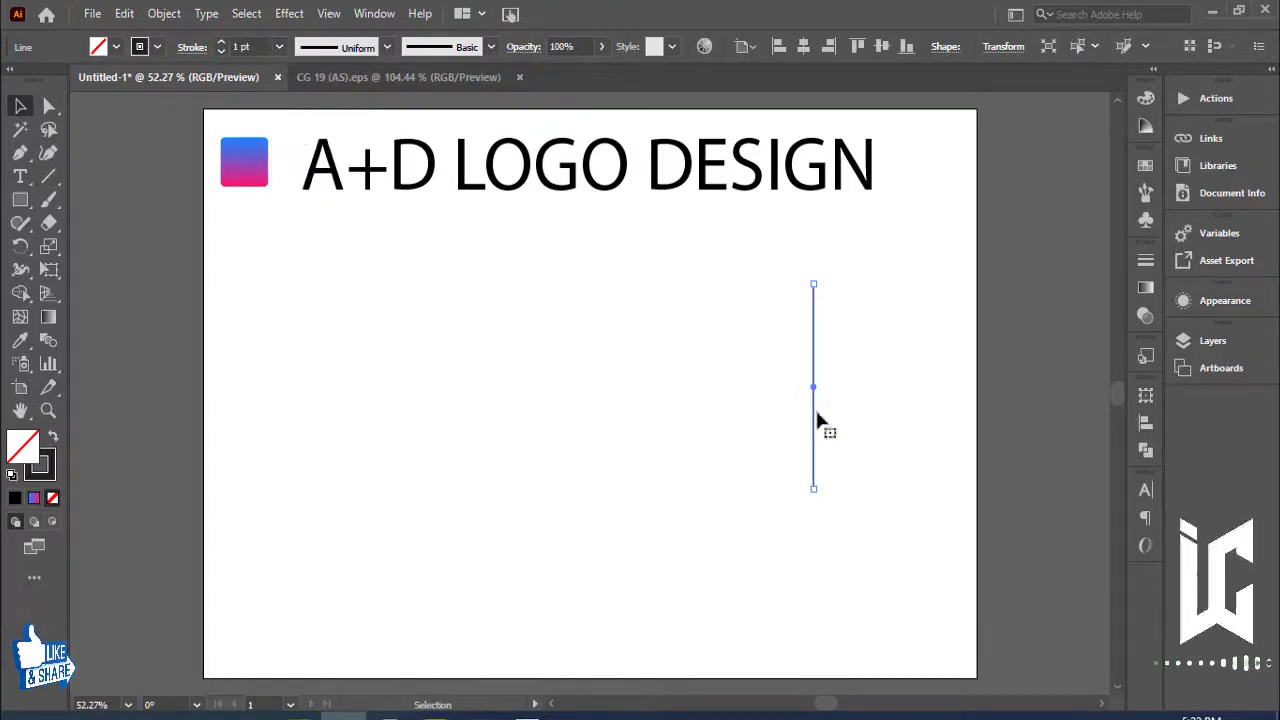
Duplicate the line into eight evenly spaced lines, group them, and enlarge the group centrally
left_click_drag(814, 420, 812, 423, "alt")
key("ctrl+d")
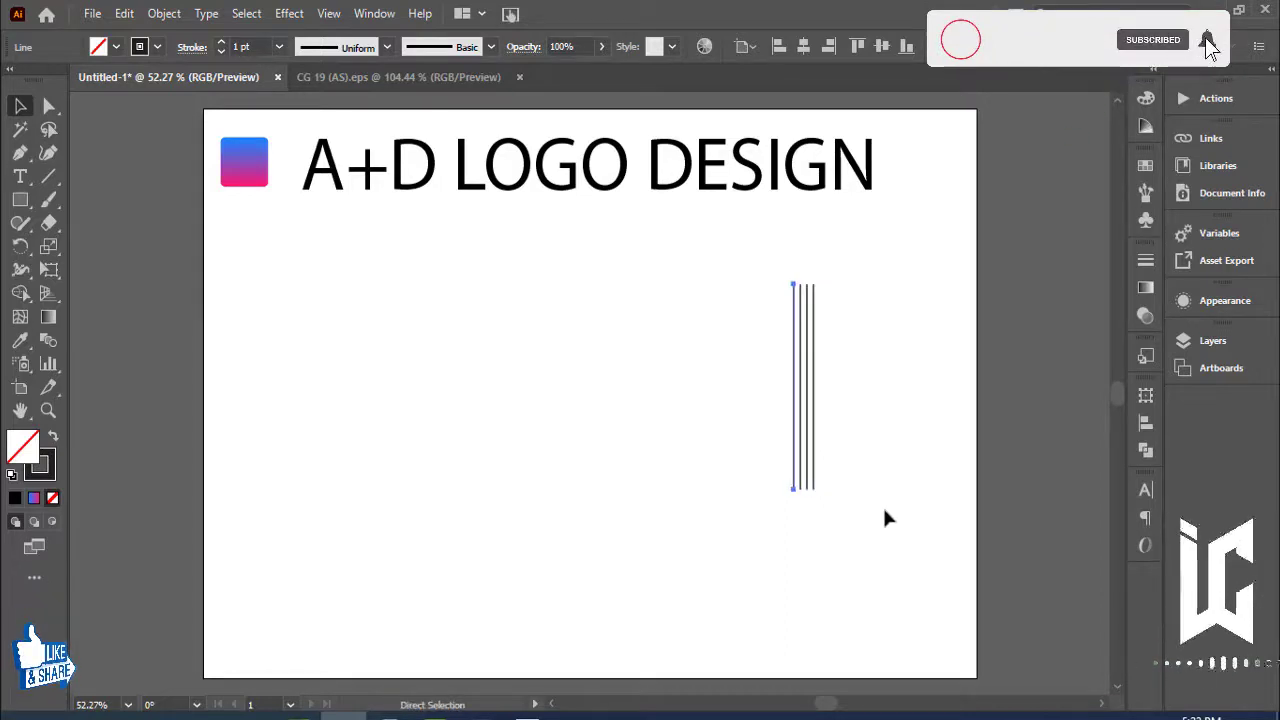
key("ctrl+d")
key("ctrl+d")
key("ctrl+d")
key("ctrl+d")
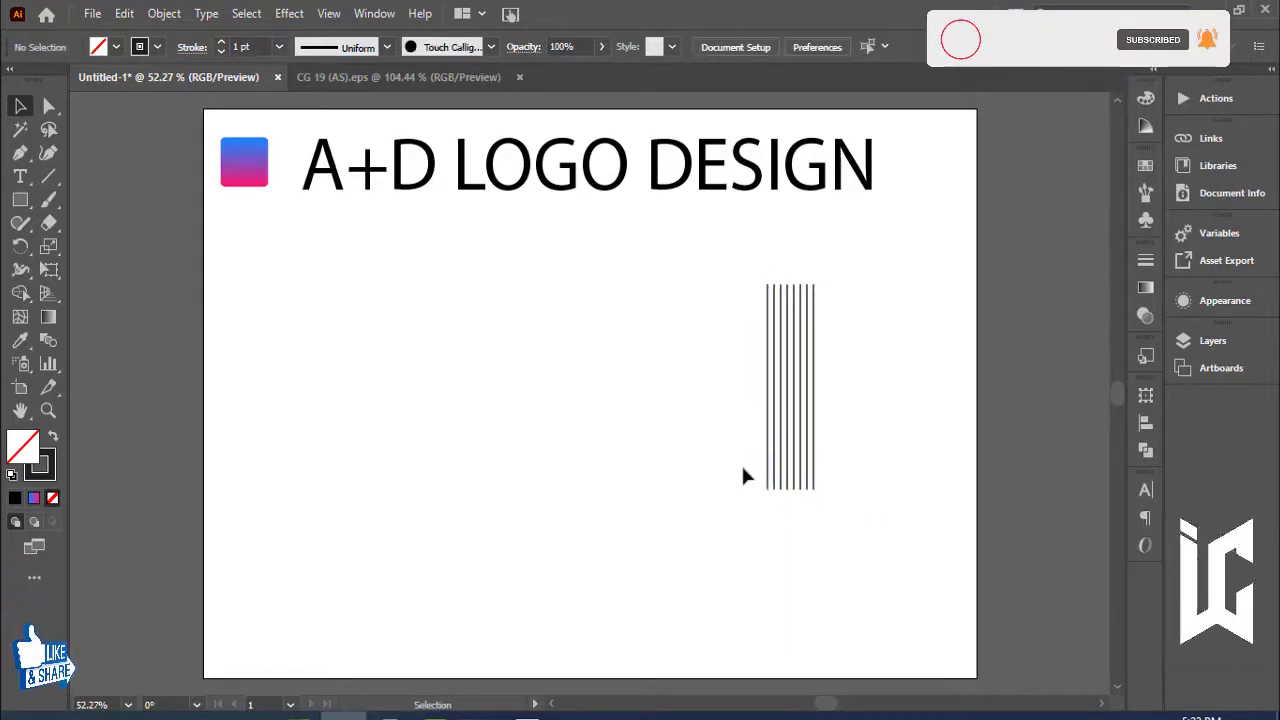
mouse_move(746, 477)
left_mouse_down()
mouse_move(800, 500)
mouse_move(789, 392)
mouse_move(649, 439)
left_mouse_up()
key("ctrl+g")
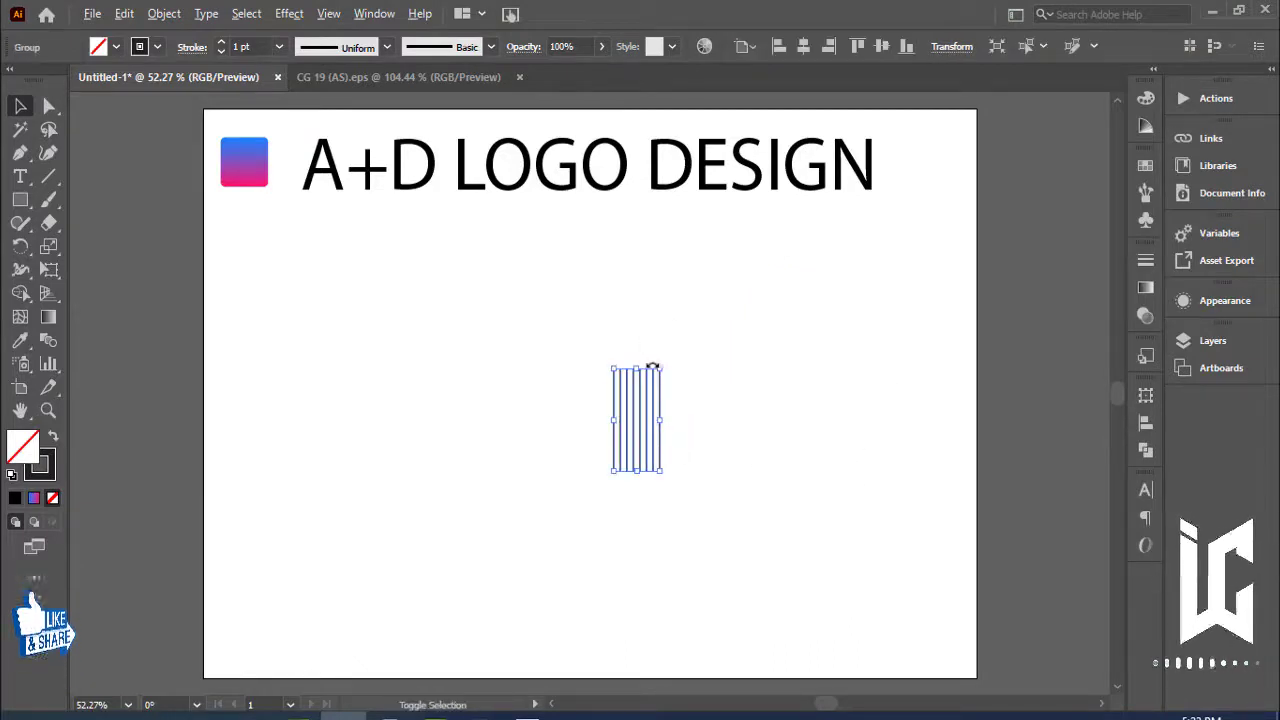
left_click_drag(663, 364, 752, 246)
left_click(820, 354)
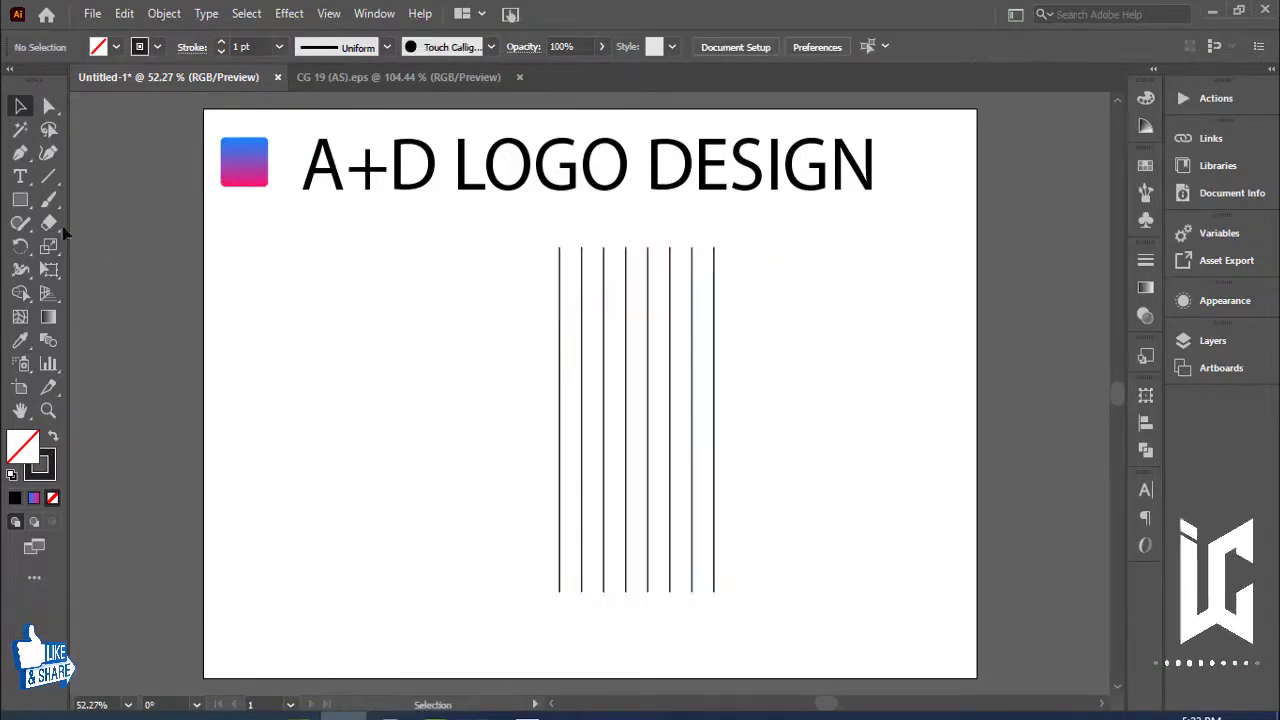
left_click(20, 199)
left_click(89, 254)
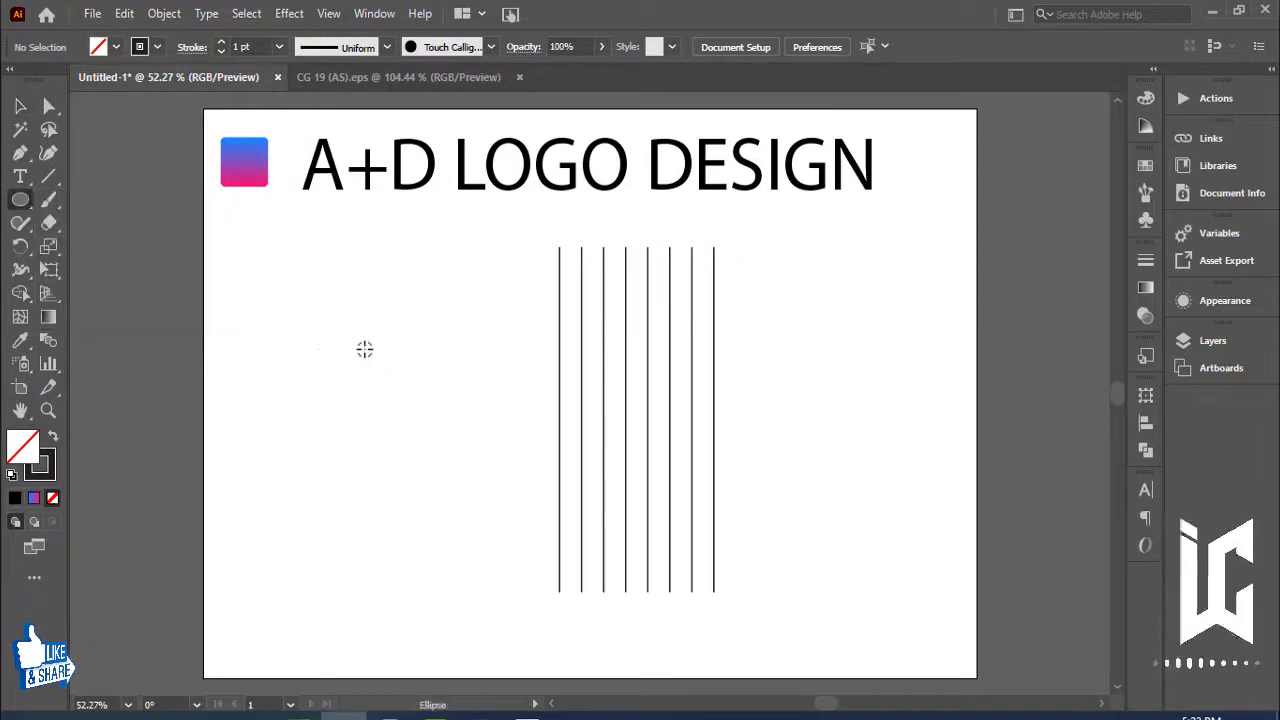
Draw a circle and align its centre horizontally and vertically with the line group
left_click_drag(363, 348, 442, 434)
key("v")
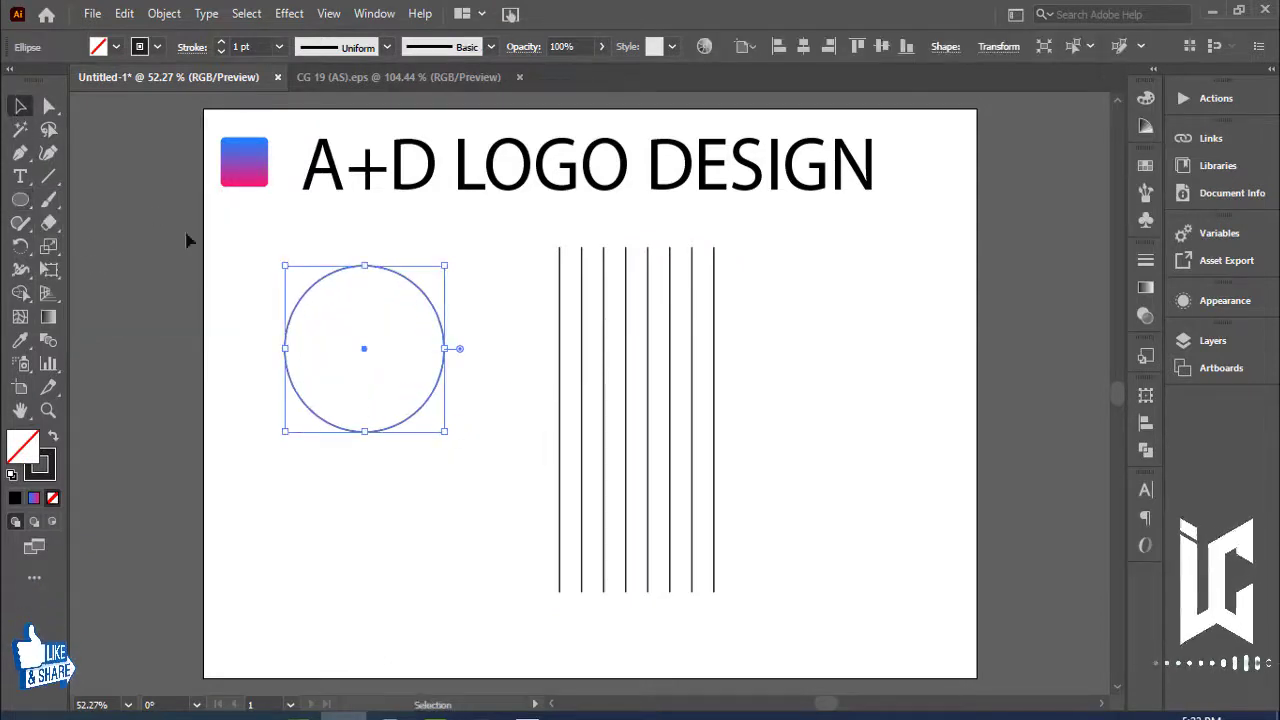
left_click_drag(237, 294, 610, 402)
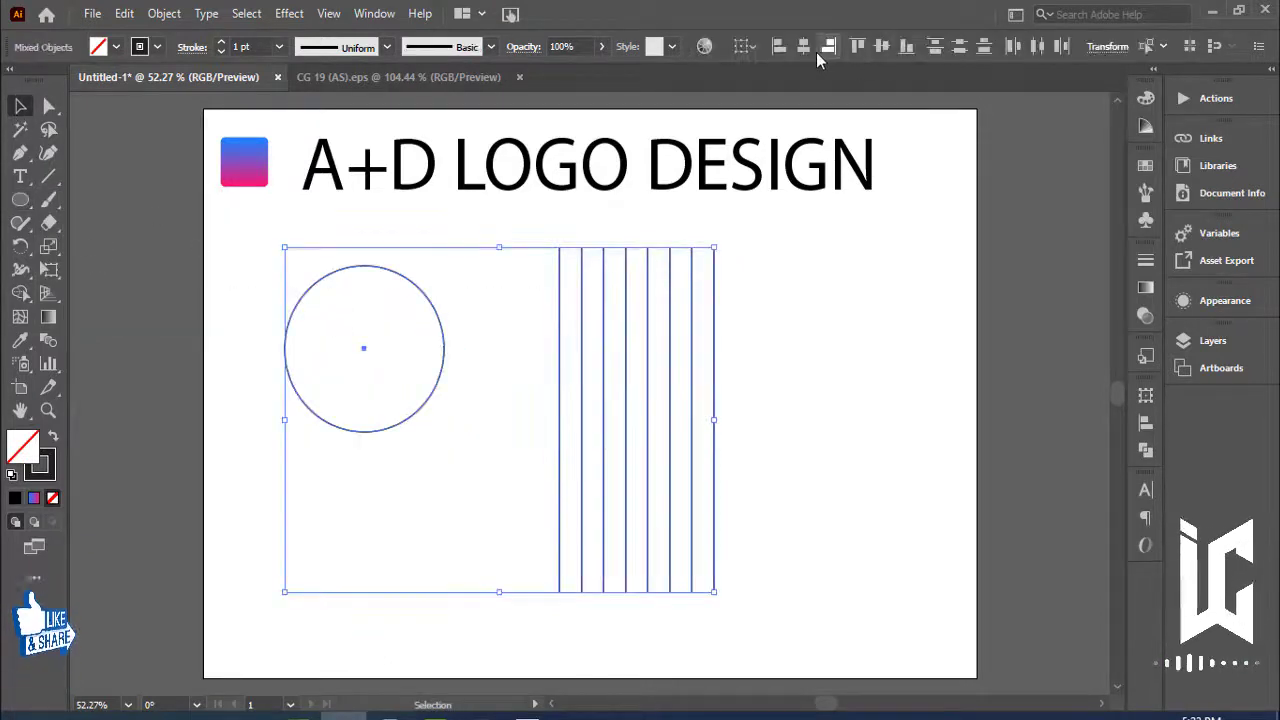
left_click(803, 46)
left_click(881, 46)
left_click(799, 334)
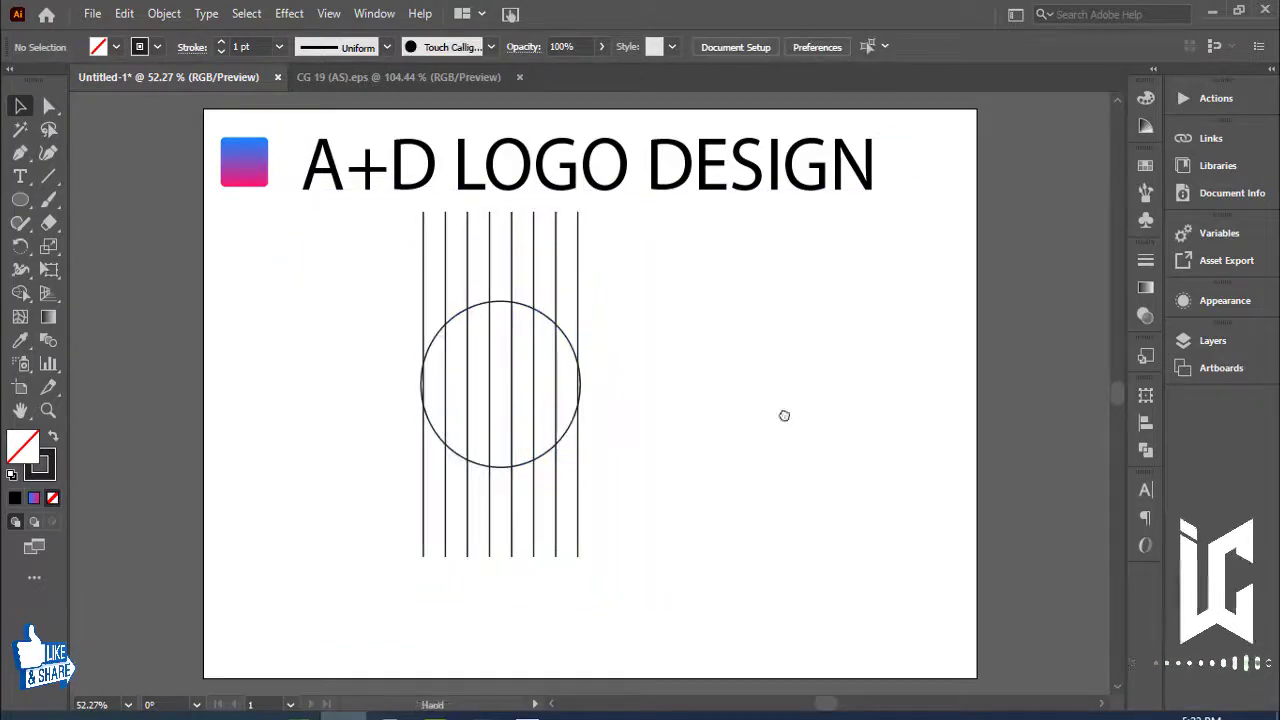
Resize the circle to fit between the outer vertical lines
left_click_drag(784, 415, 905, 485)
left_click(703, 385)
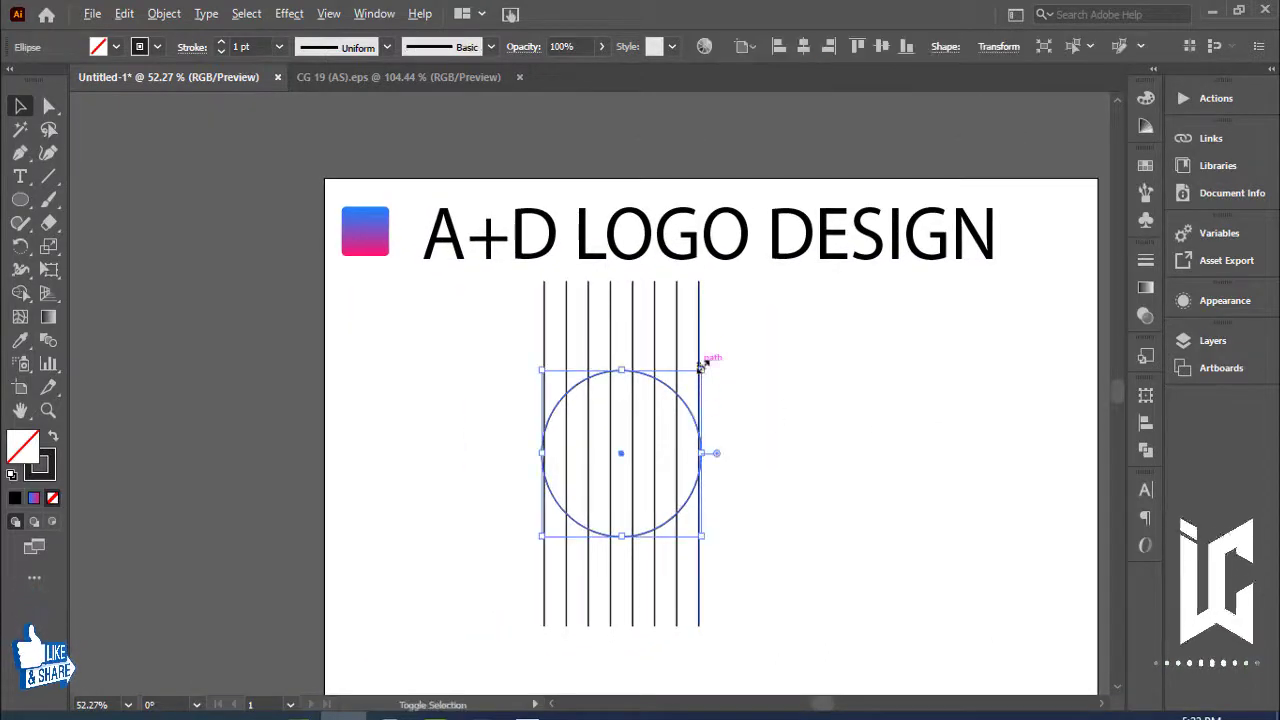
left_click_drag(703, 370, 699, 373)
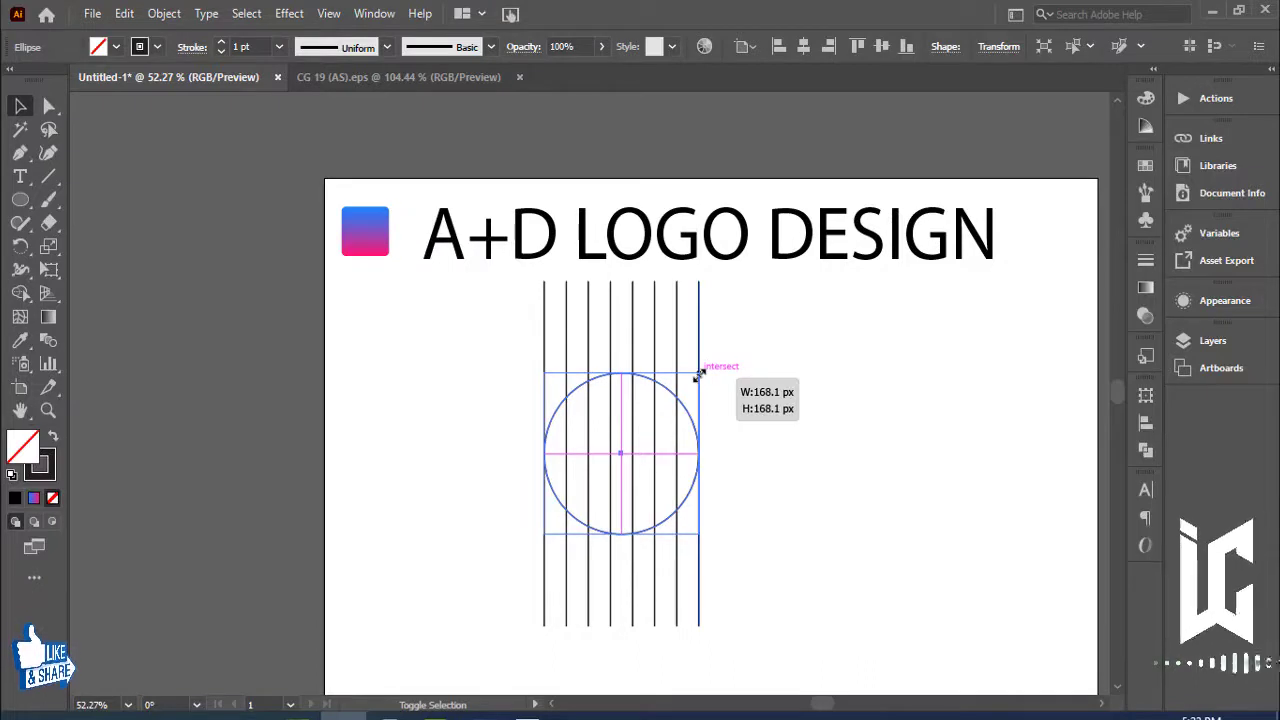
left_click(803, 432)
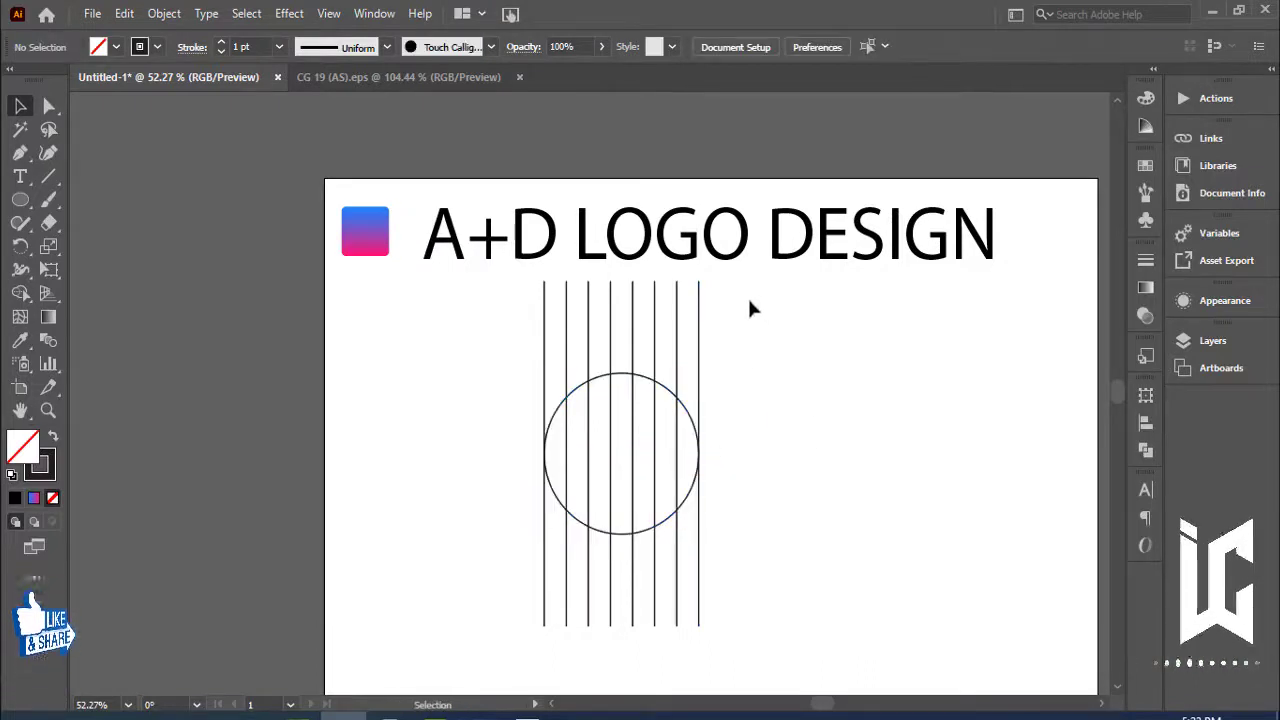
Paste a copy of the vertical lines in place and rotate it 90° into horizontal lines
left_click_drag(749, 305, 533, 318)
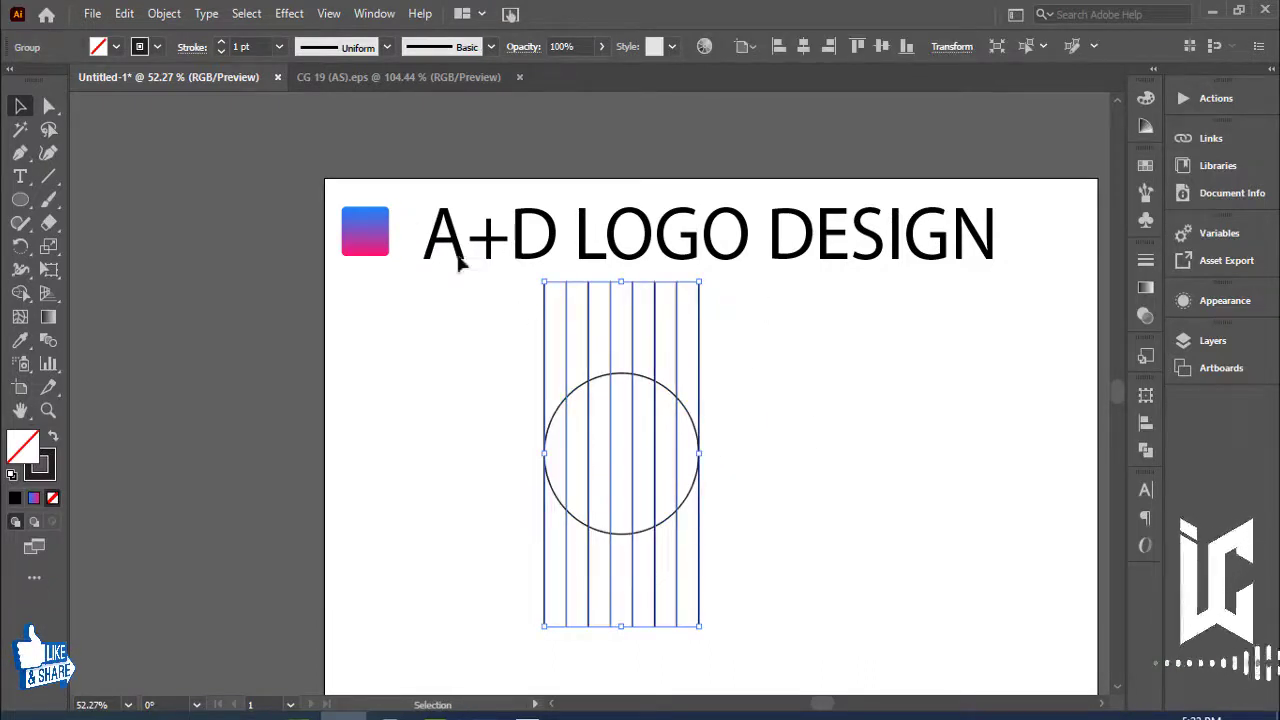
left_click(124, 14)
left_click(165, 110)
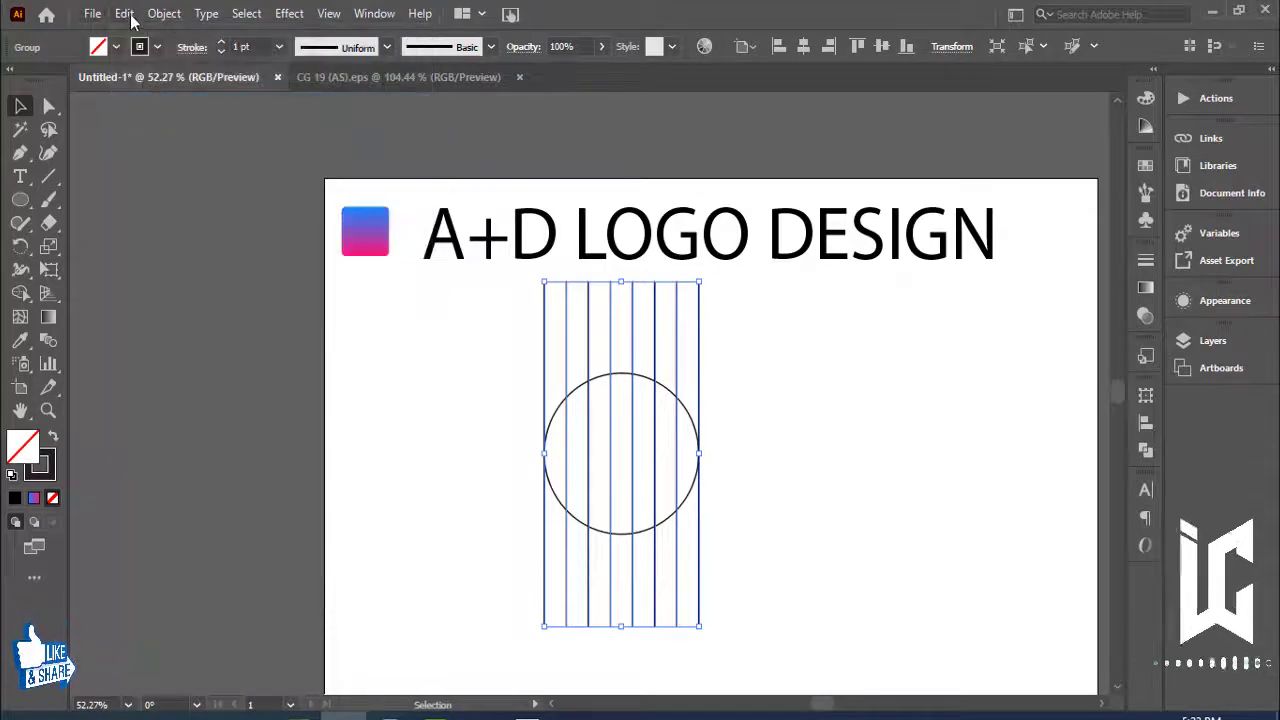
left_click(128, 14)
left_click(170, 191)
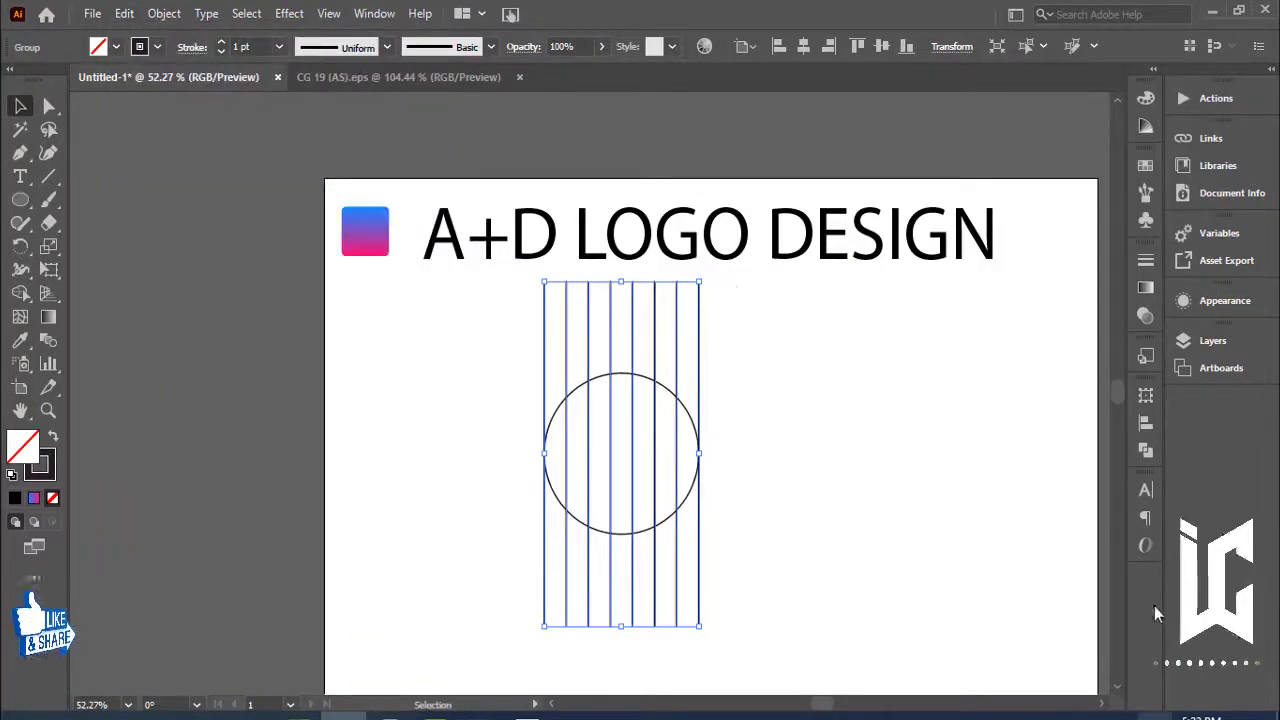
key("super+space")
left_click_drag(705, 277, 871, 529)
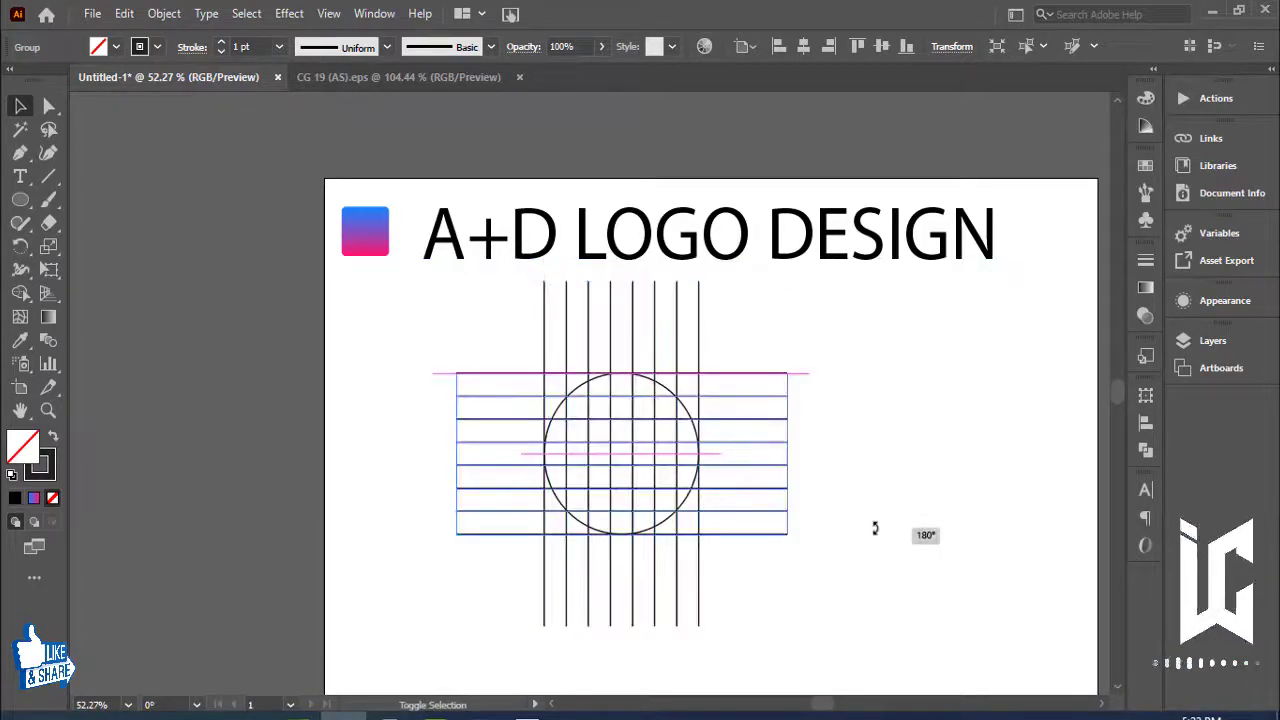
left_click(892, 459)
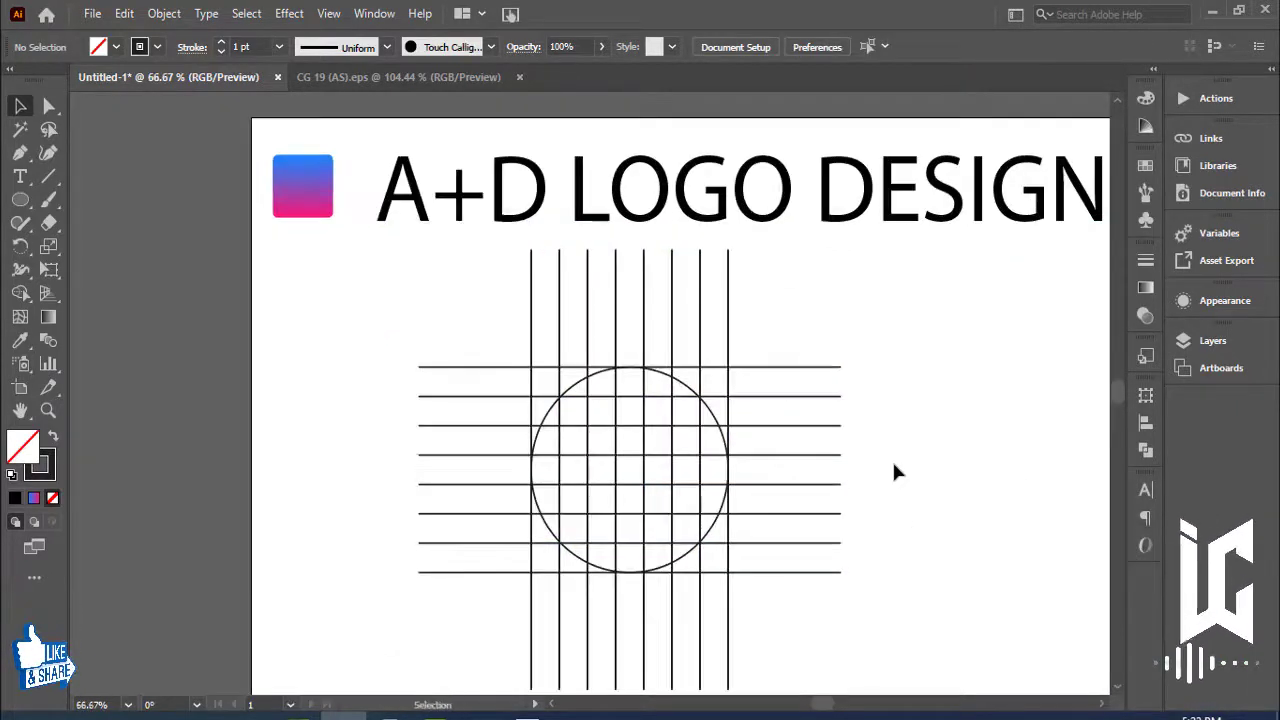
scroll(889, 471, "right", 3)
scroll(846, 429, "down", 2)
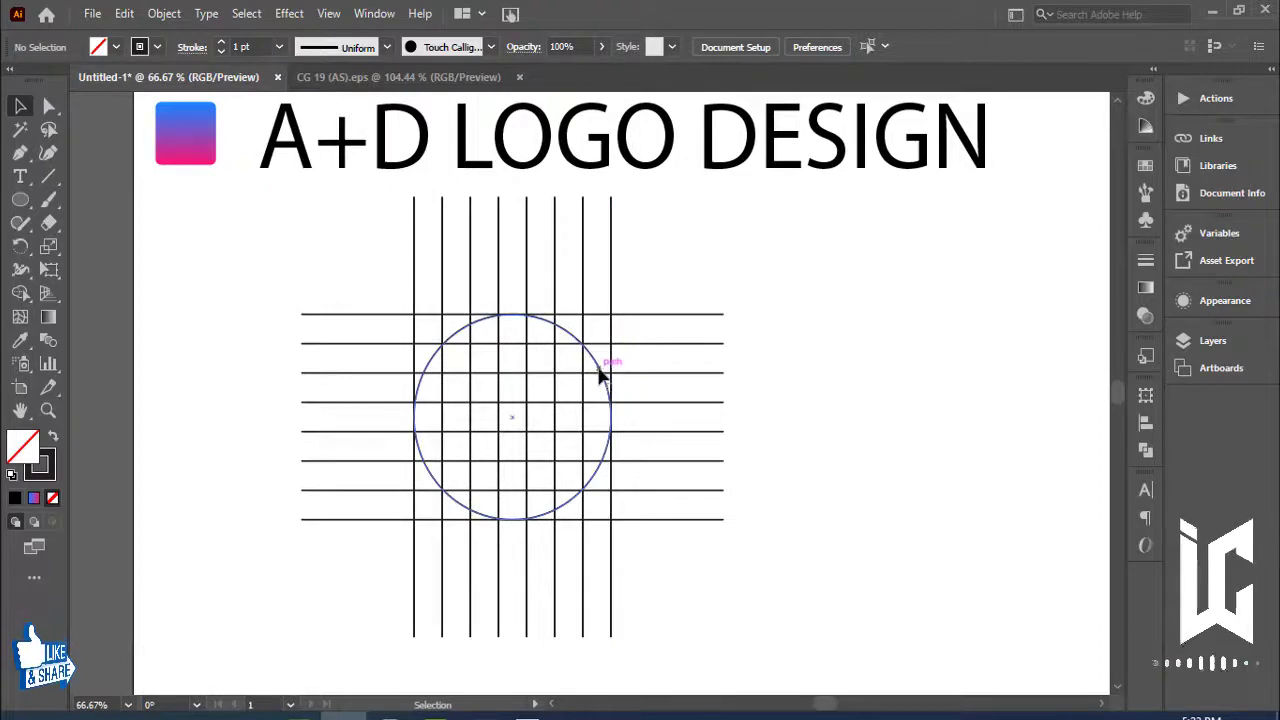
Paste the circle in place and scale the copy down to about 120 px, concentric with the original
left_click(600, 374)
left_click(124, 13)
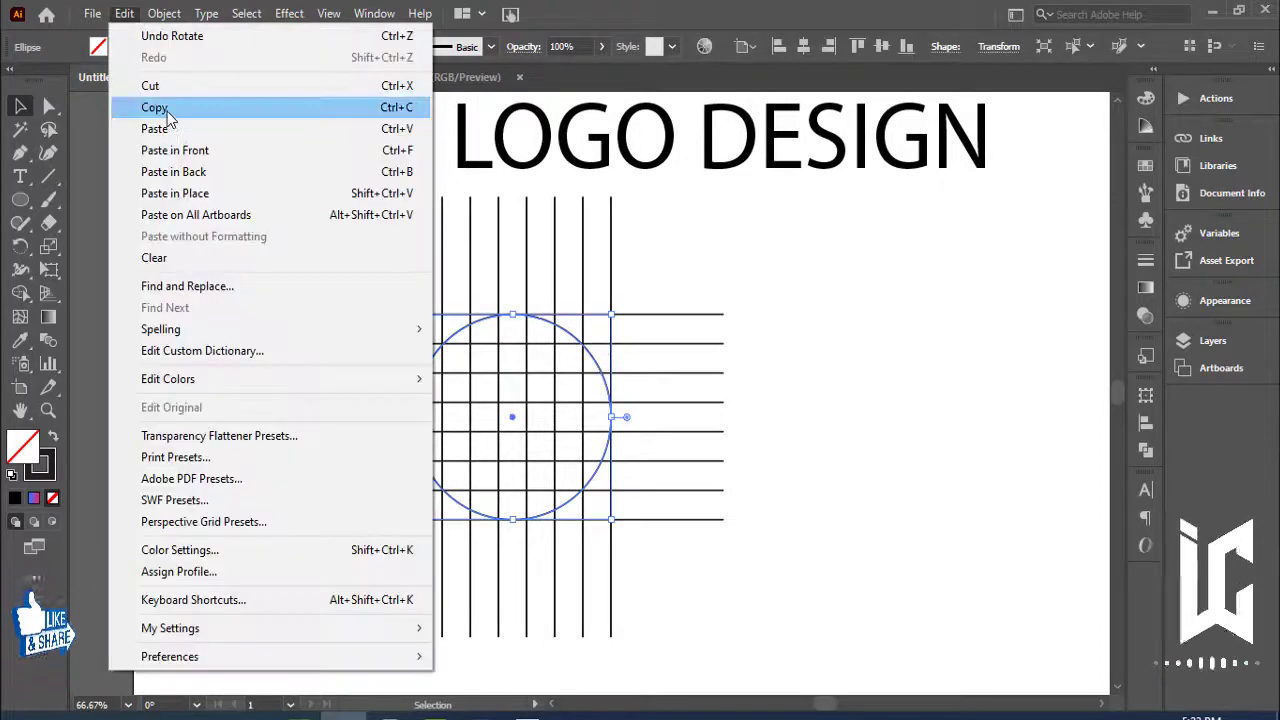
left_click(154, 107)
left_click(124, 13)
left_click(175, 193)
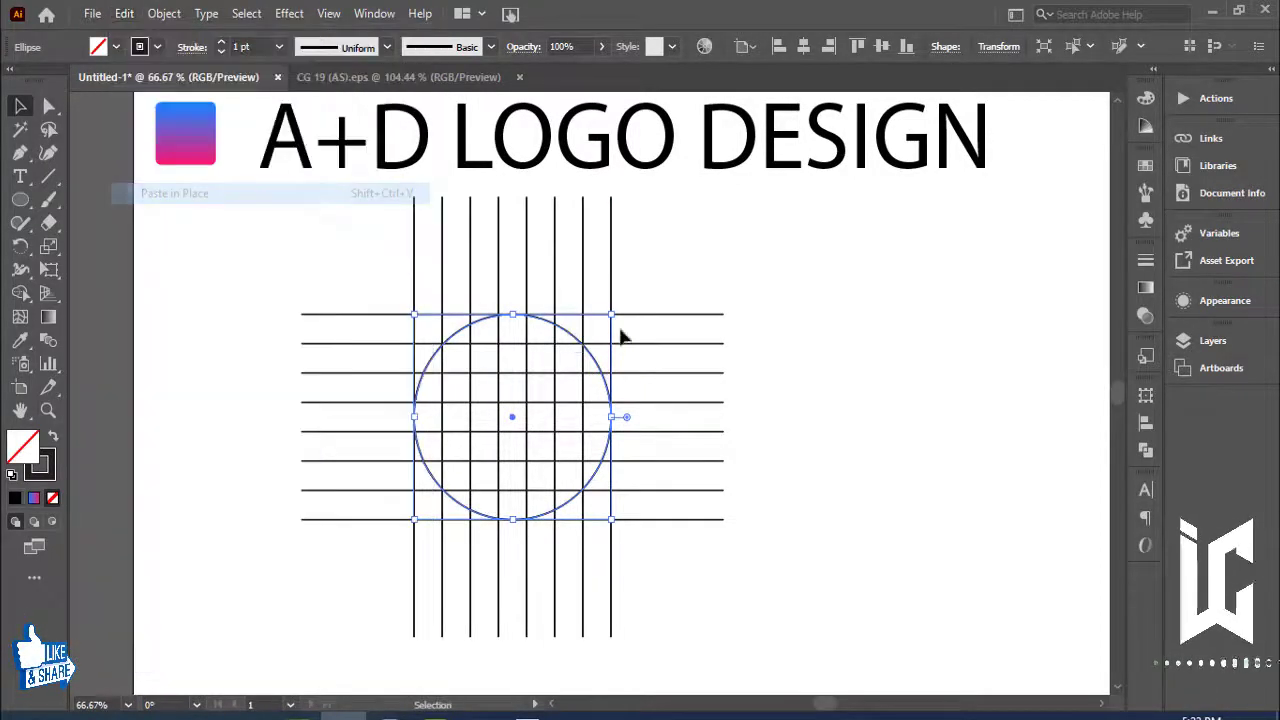
left_click_drag(608, 318, 584, 343)
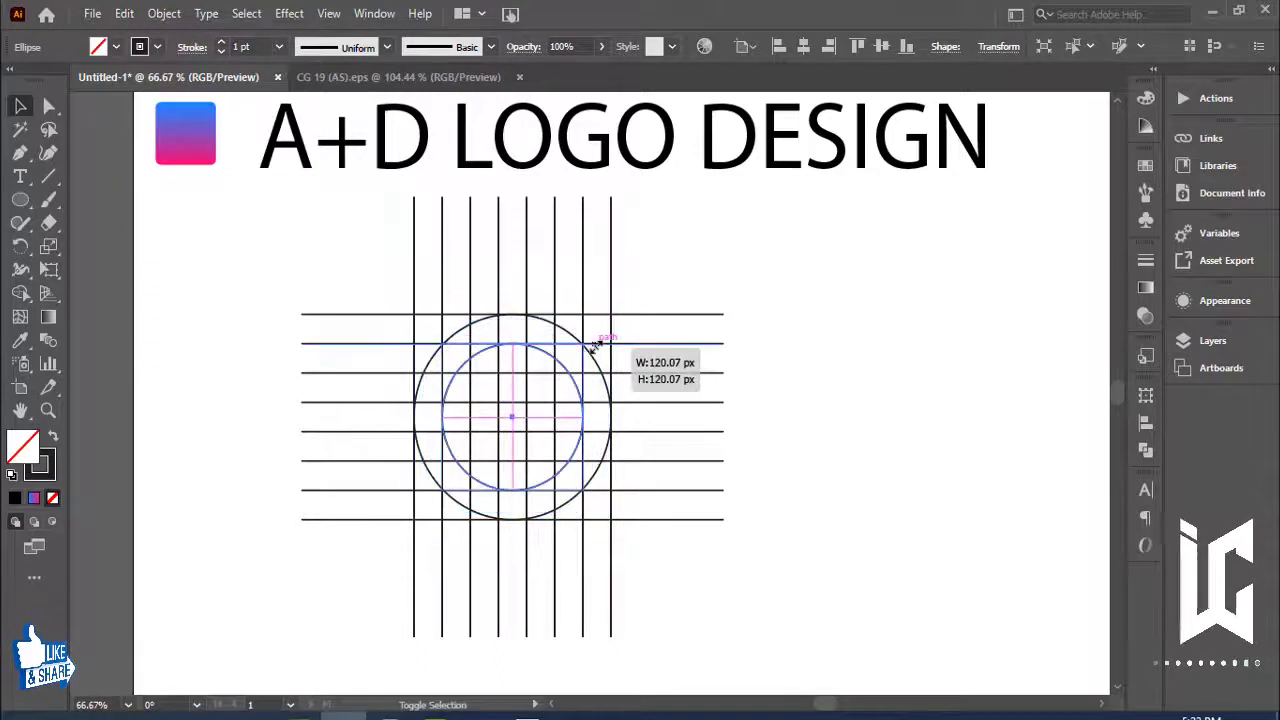
left_click(790, 357)
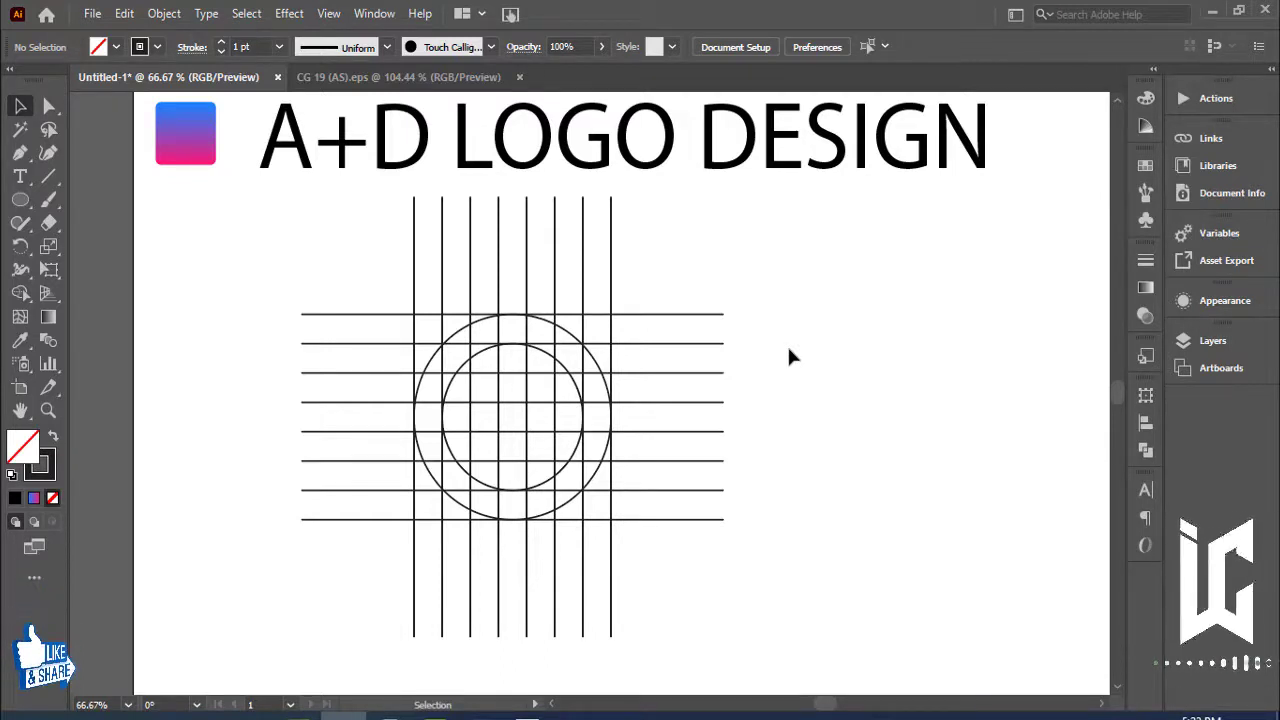
Select all grid lines and both circles, and set a black fill for Shape Builder
key("ctrl+plus")
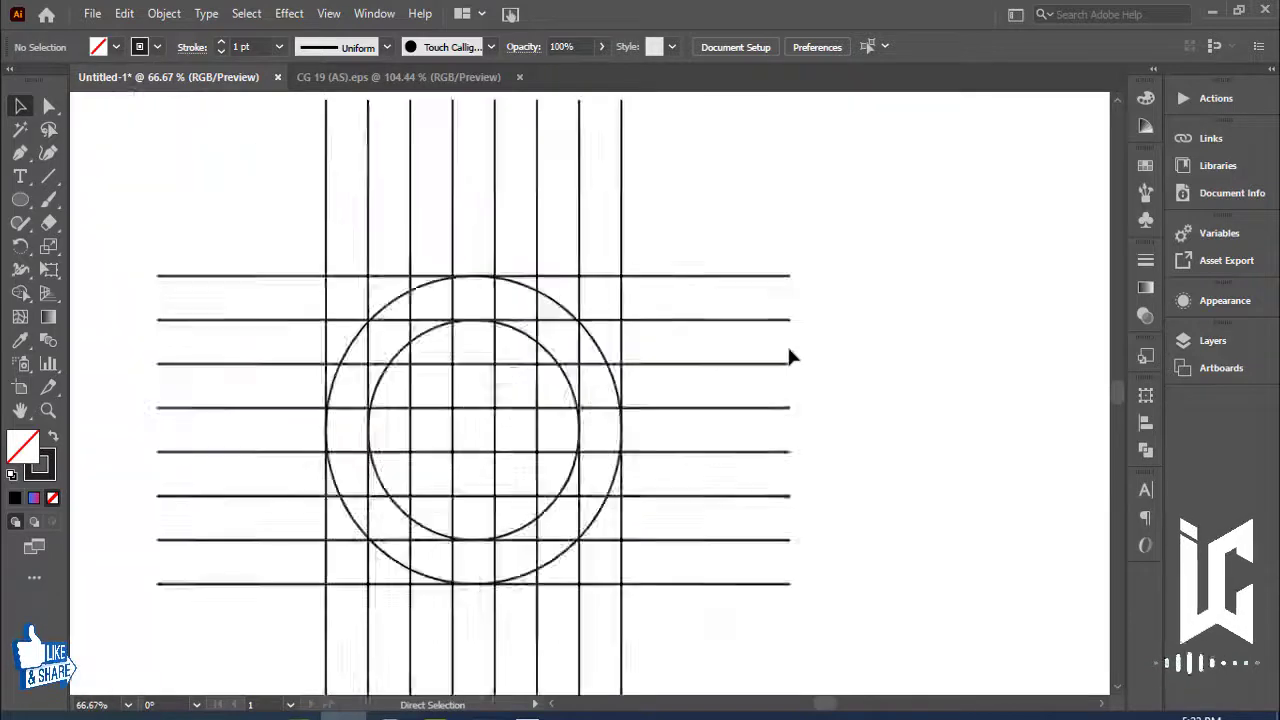
key("ctrl+plus")
left_click_drag(637, 441, 758, 430)
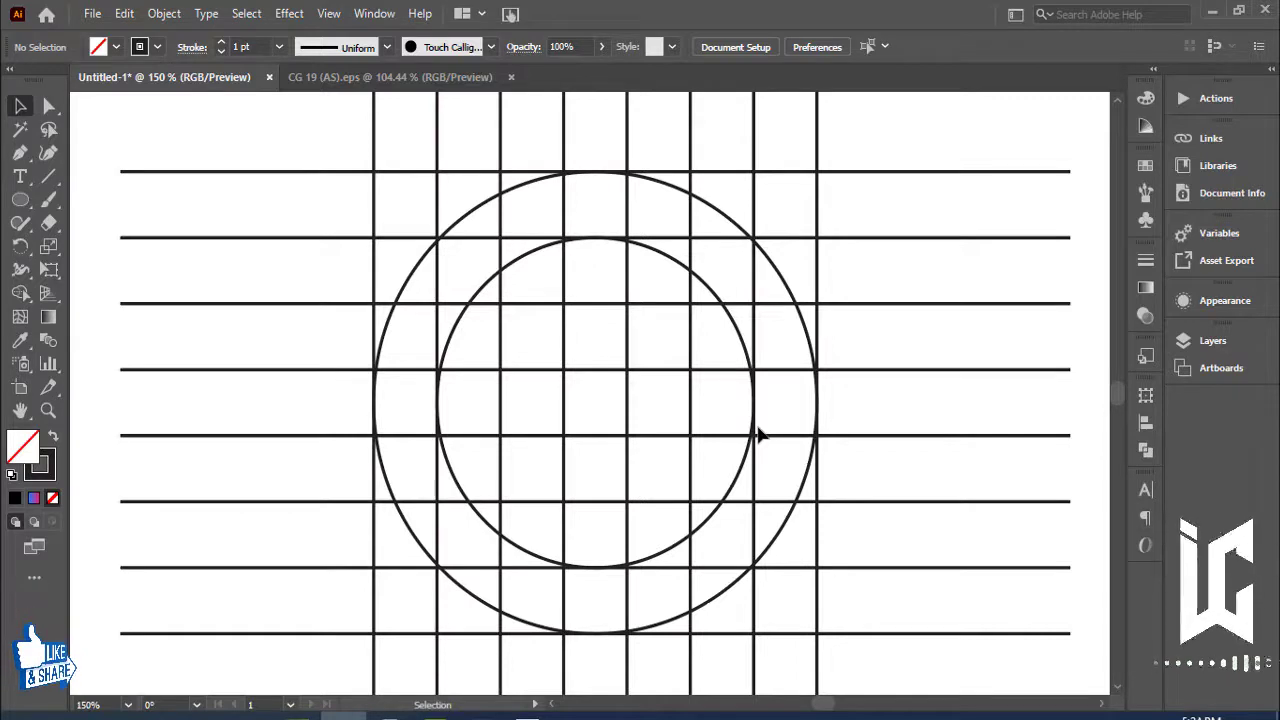
left_click_drag(290, 127, 918, 650)
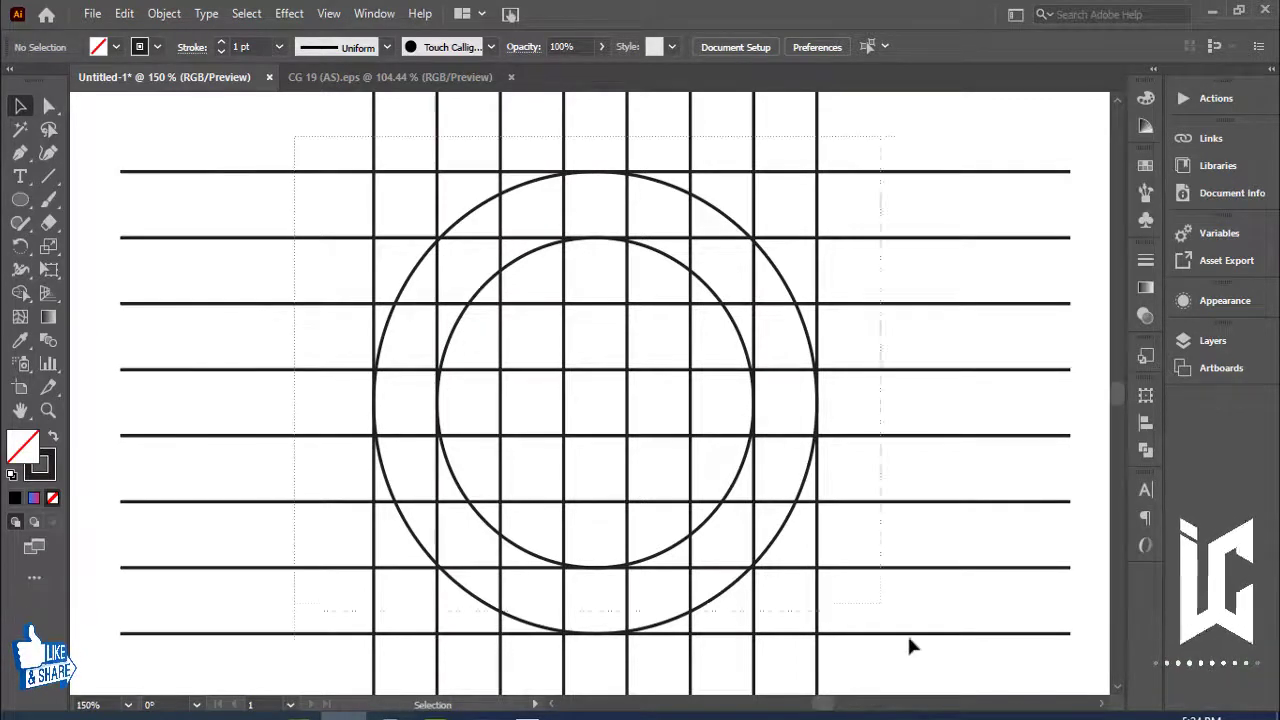
left_click(20, 292)
left_click(114, 48)
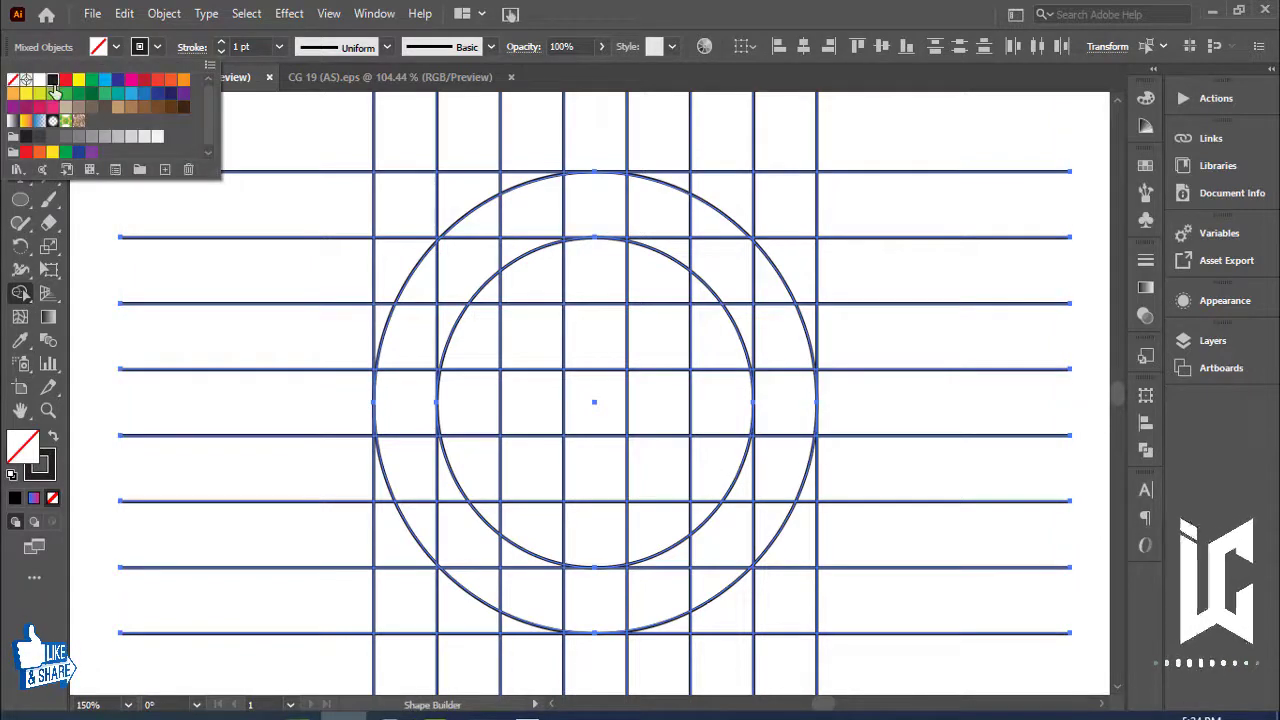
left_click(53, 84)
left_click(428, 535)
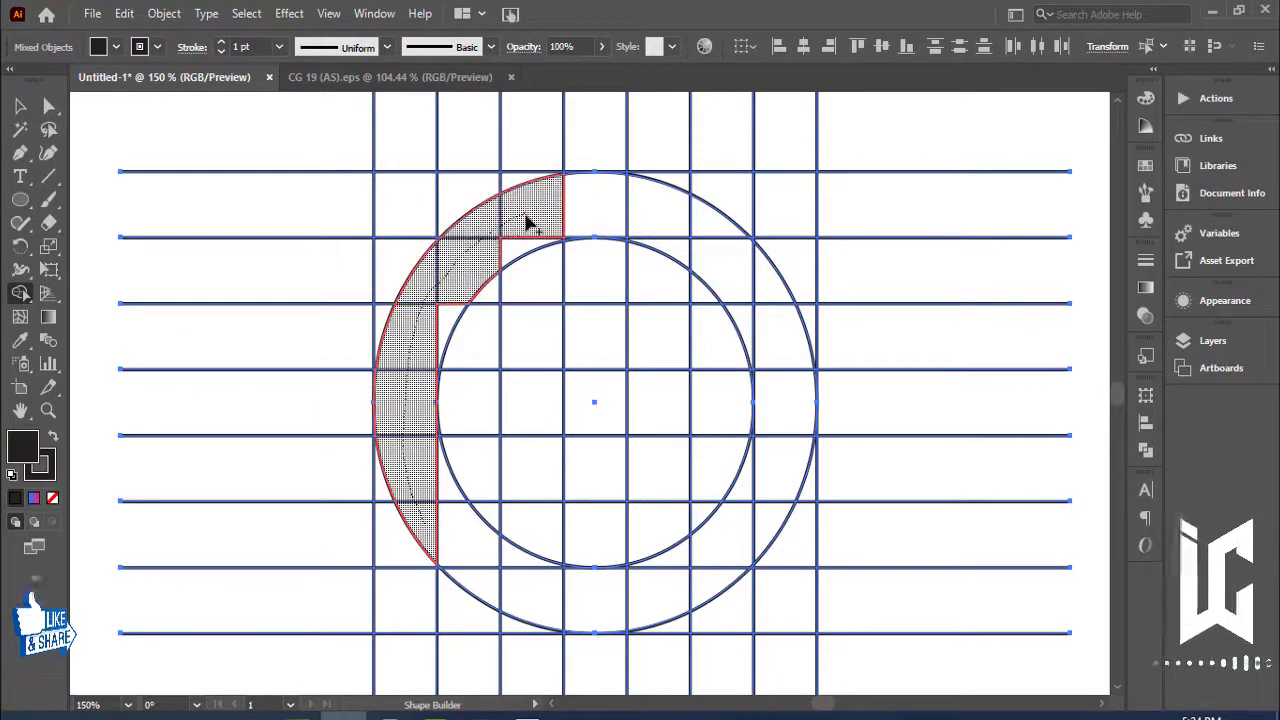
Merge the left ring arc and vertical stem cells into one black shape
mouse_move(409, 493)
left_mouse_down()
mouse_move(533, 231)
mouse_move(541, 605)
left_mouse_up()
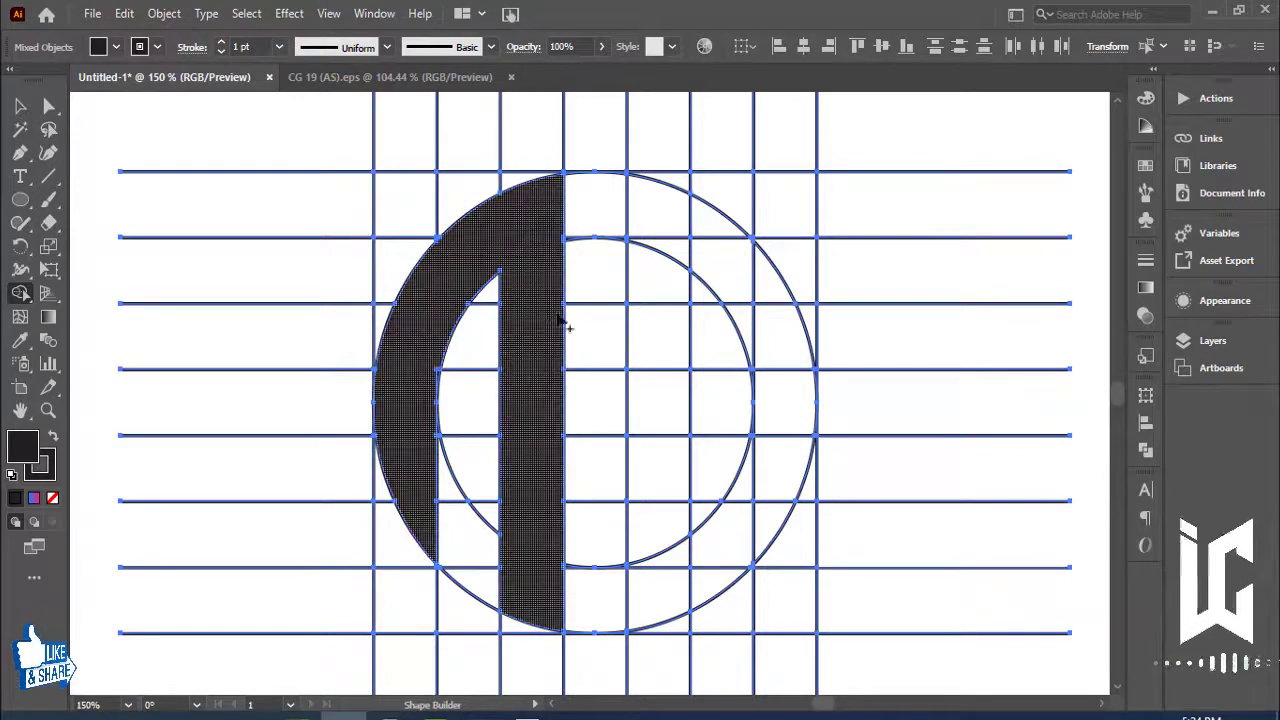
key("ctrl+plus")
key("ctrl+plus")
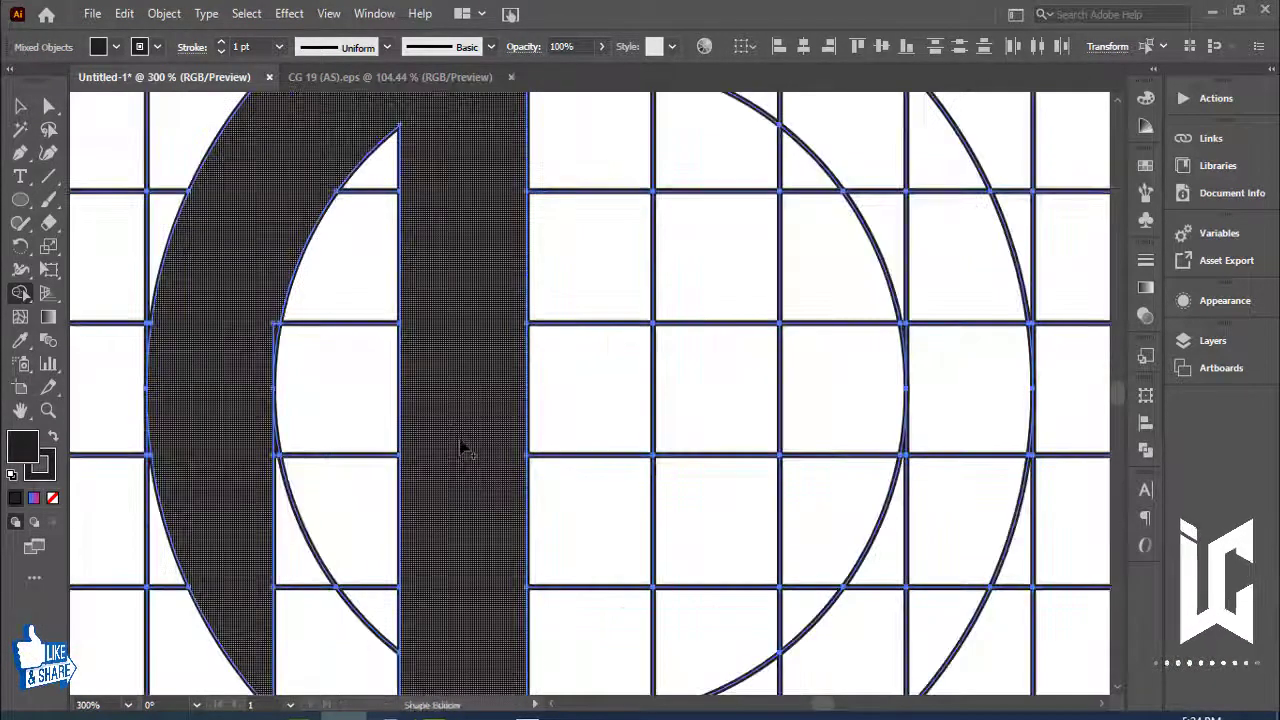
mouse_move(381, 443)
left_mouse_down()
mouse_move(602, 433)
mouse_move(731, 474)
left_mouse_up()
key("ctrl+plus")
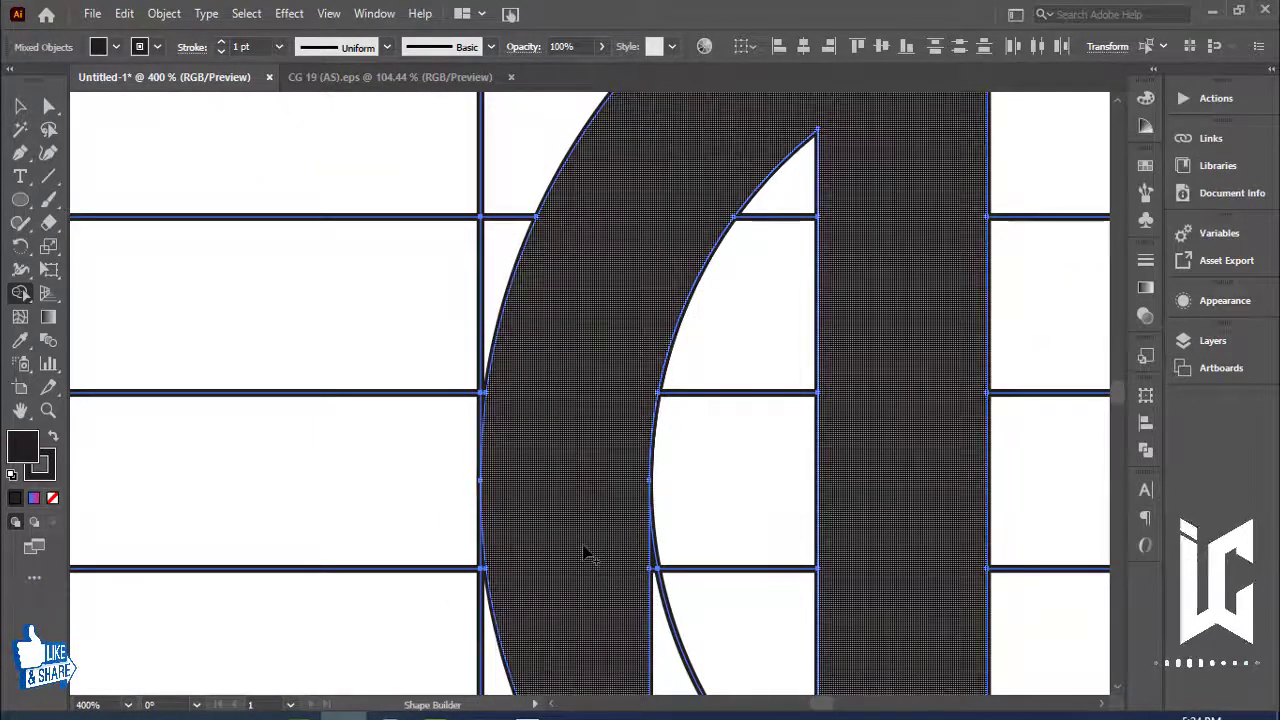
key("ctrl+minus")
key("ctrl+minus")
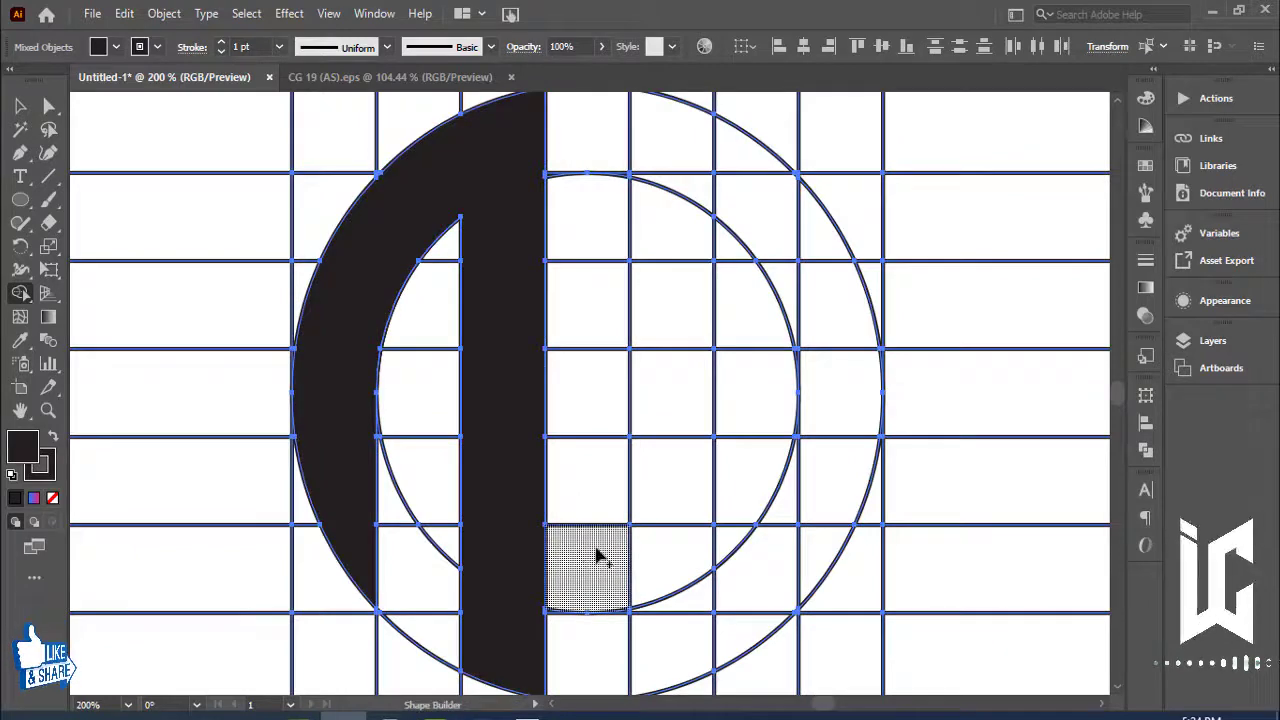
scroll(587, 538, "right", 2)
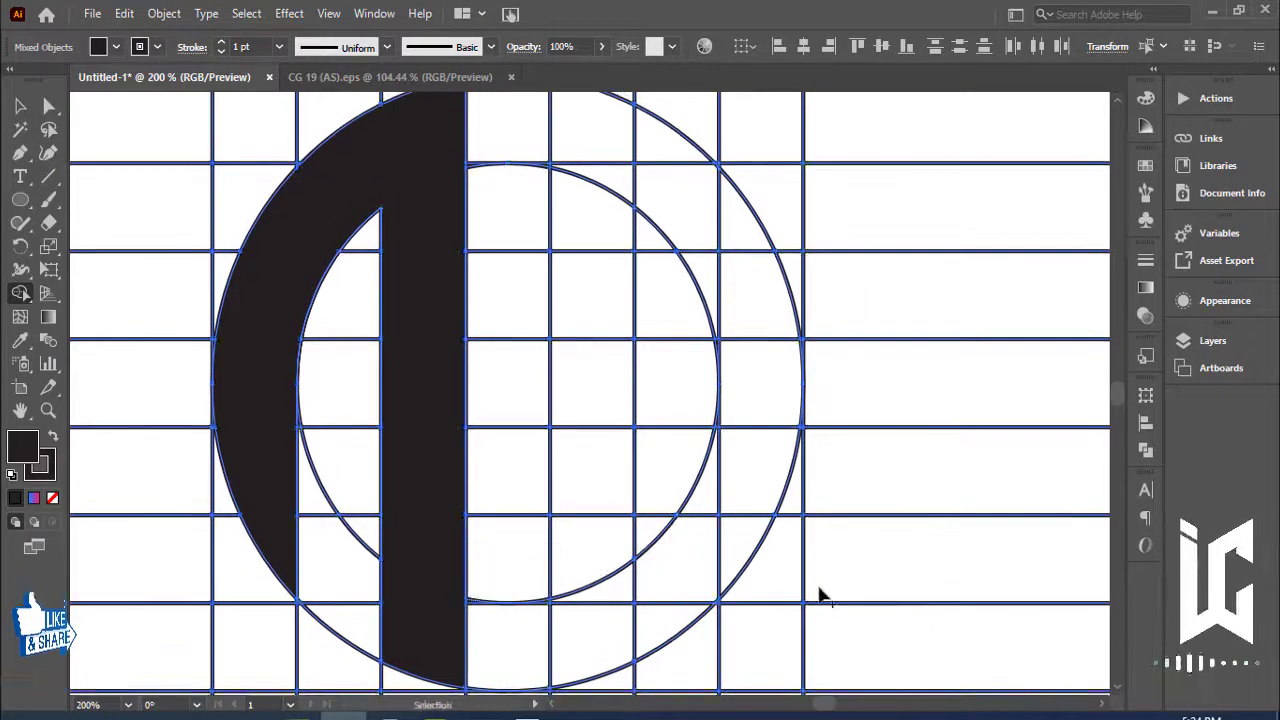
scroll(820, 594, "down", 1)
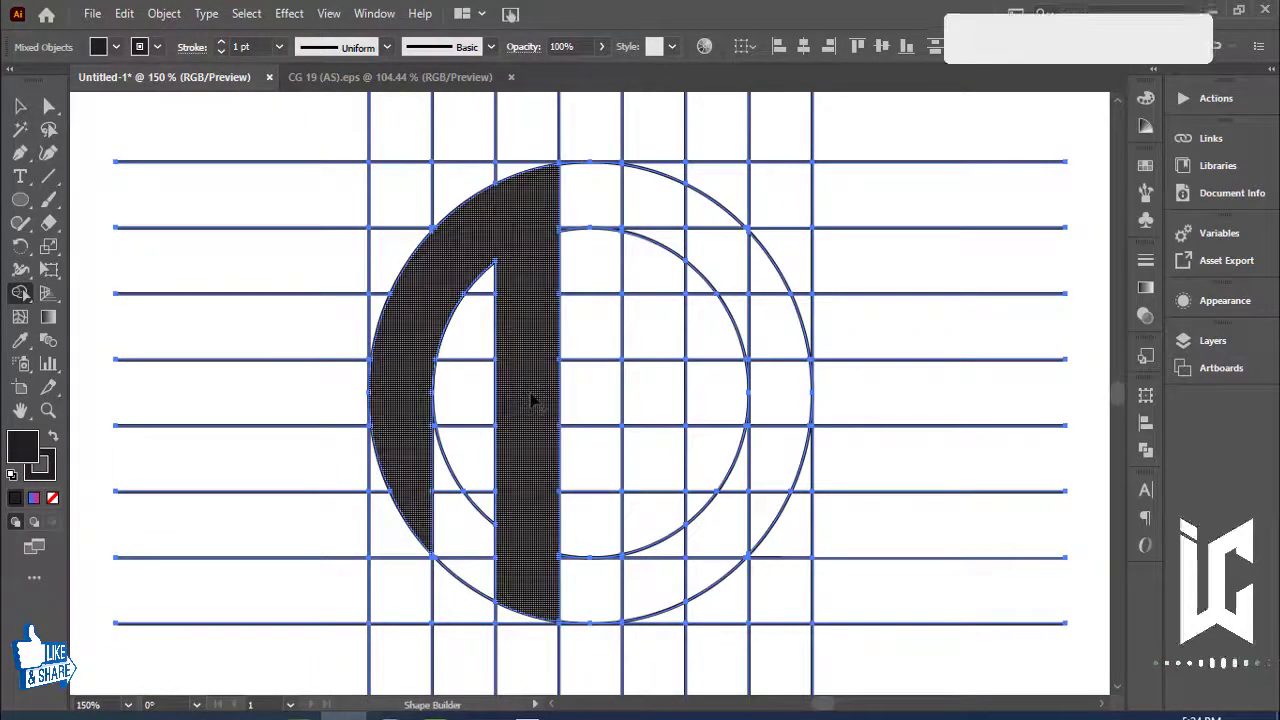
Add the crossbar cell to complete the A, undoing a trial D stem and bowl merge
left_click_drag(440, 390, 531, 401)
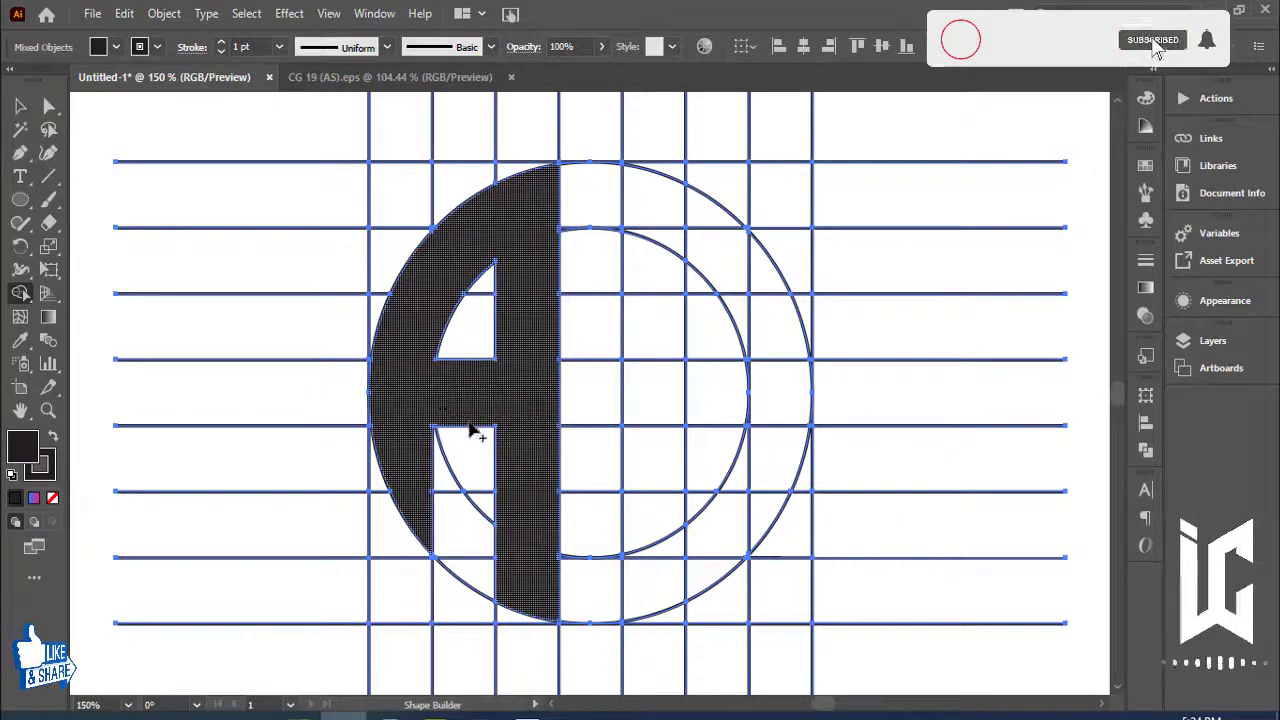
left_click_drag(565, 493, 507, 492)
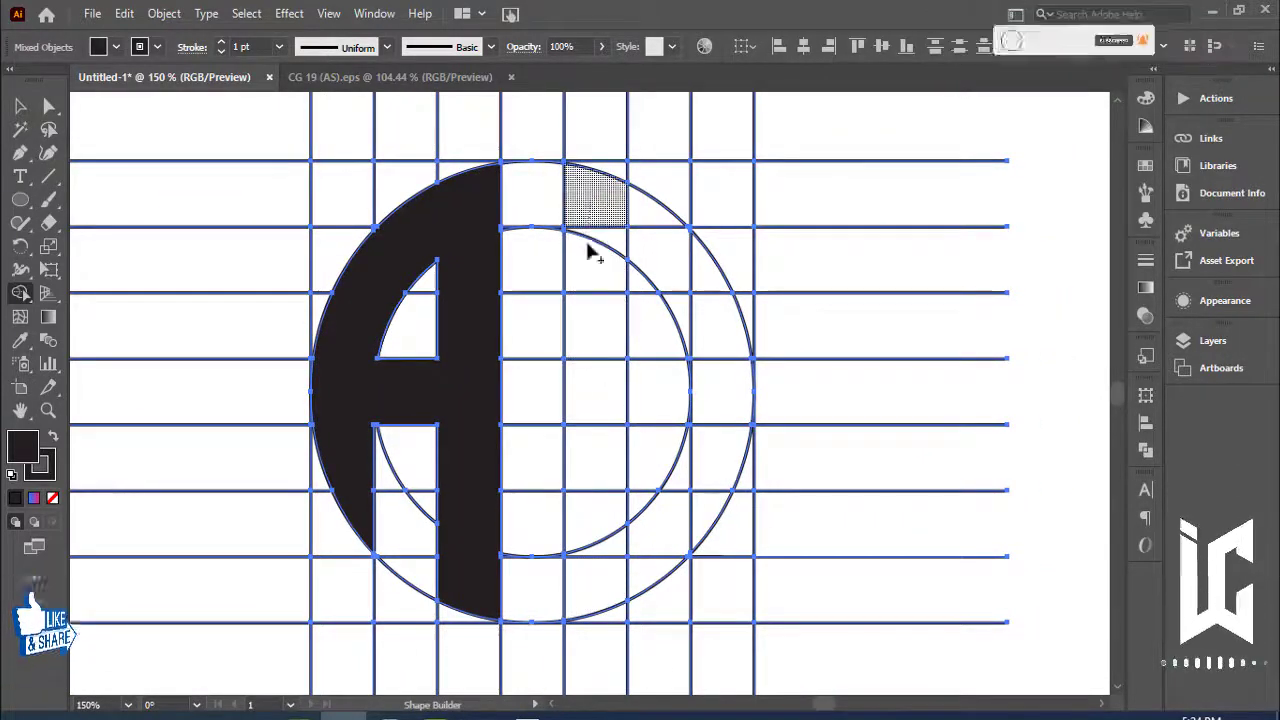
left_click_drag(588, 245, 590, 595)
left_click_drag(680, 268, 658, 556)
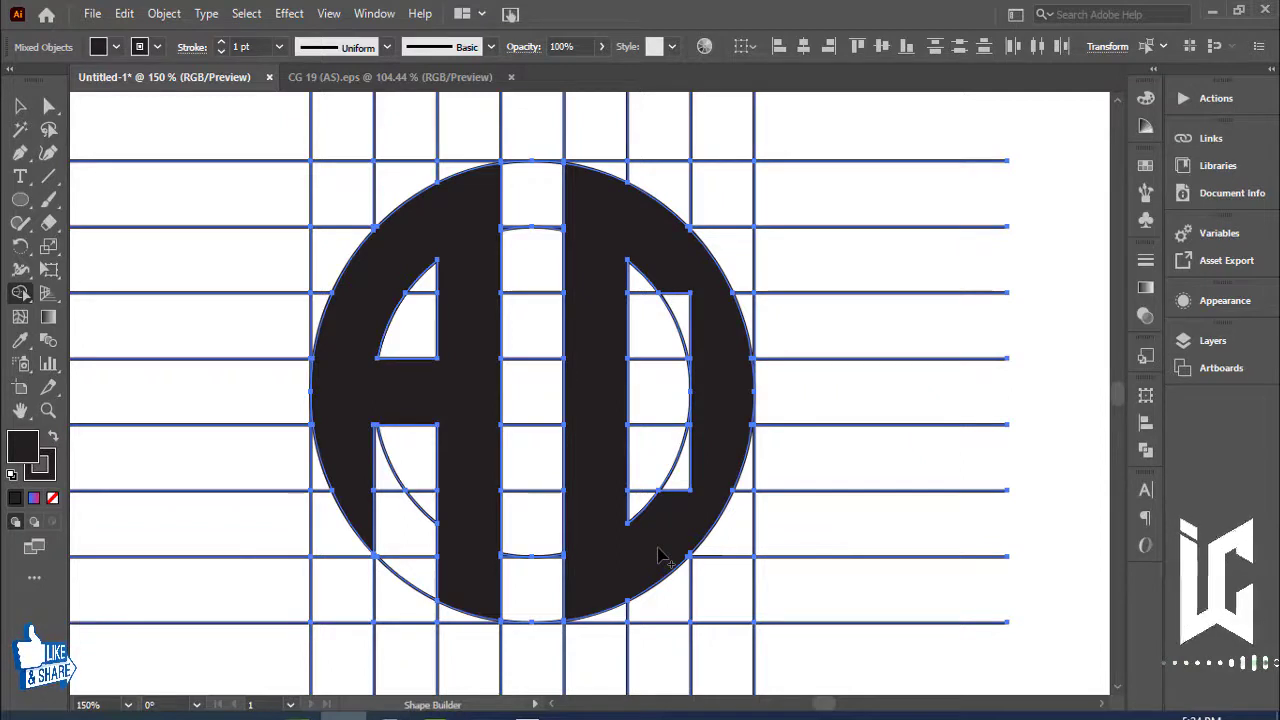
key("ctrl+z")
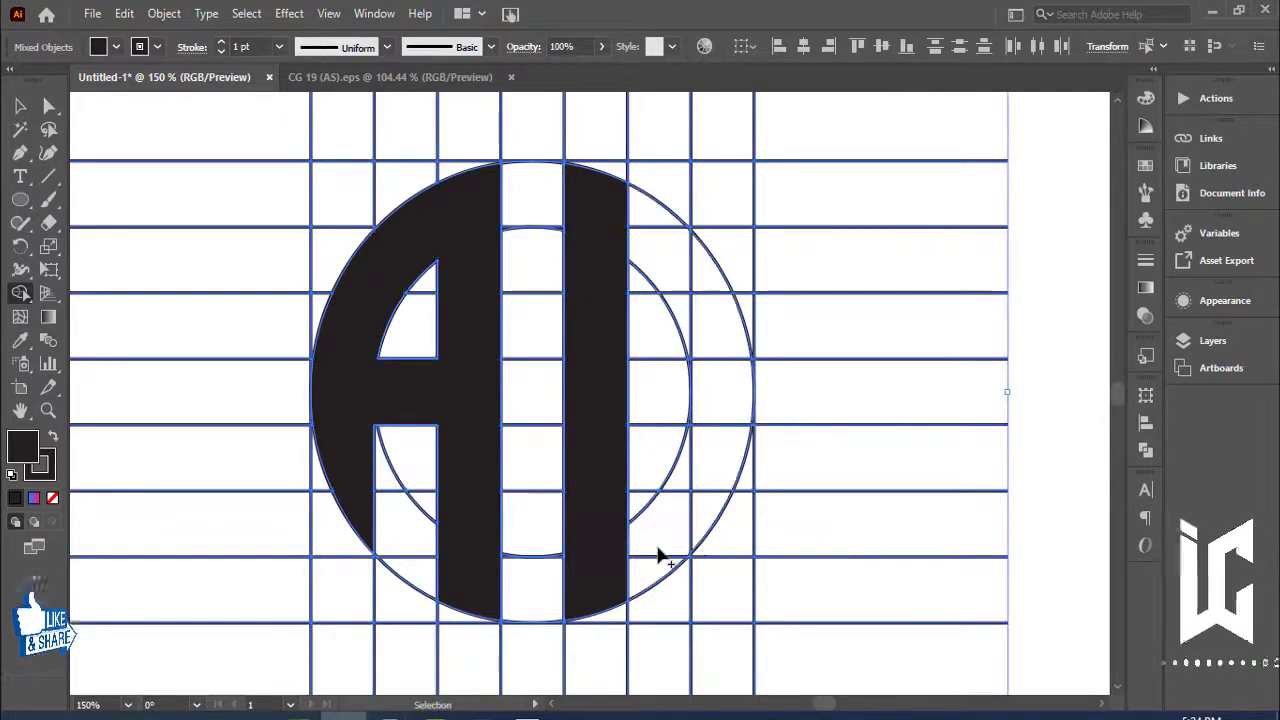
key("ctrl+z")
Merge the right column and right ring arc into the black D shape
mouse_move(495, 580)
left_mouse_down()
mouse_move(588, 232)
mouse_move(708, 465)
left_mouse_up()
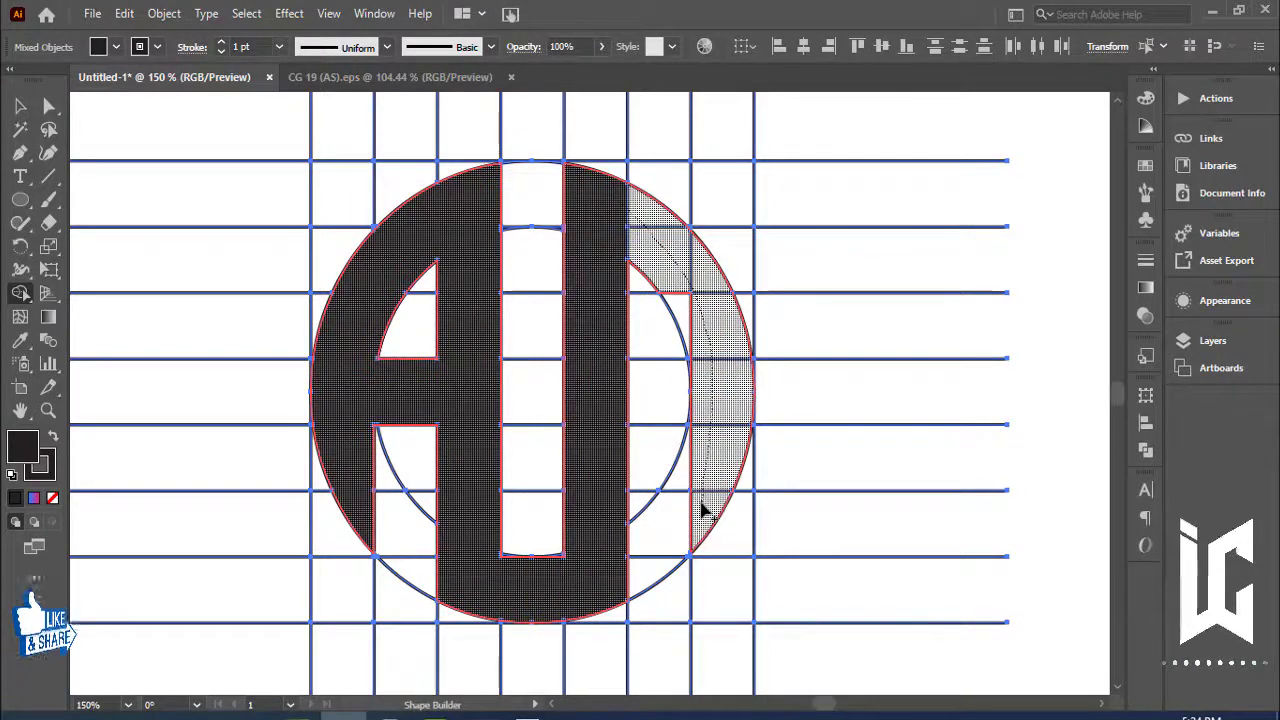
left_click_drag(703, 503, 703, 505)
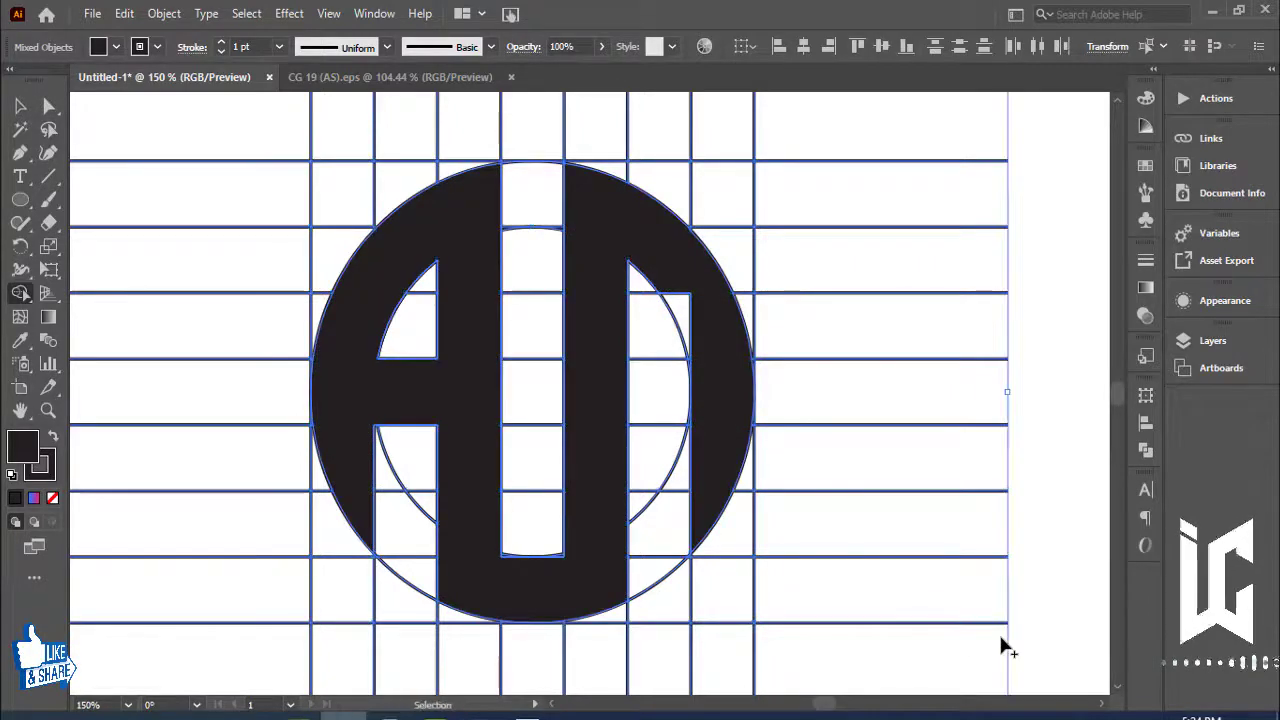
key("ctrl+plus")
key("ctrl+plus")
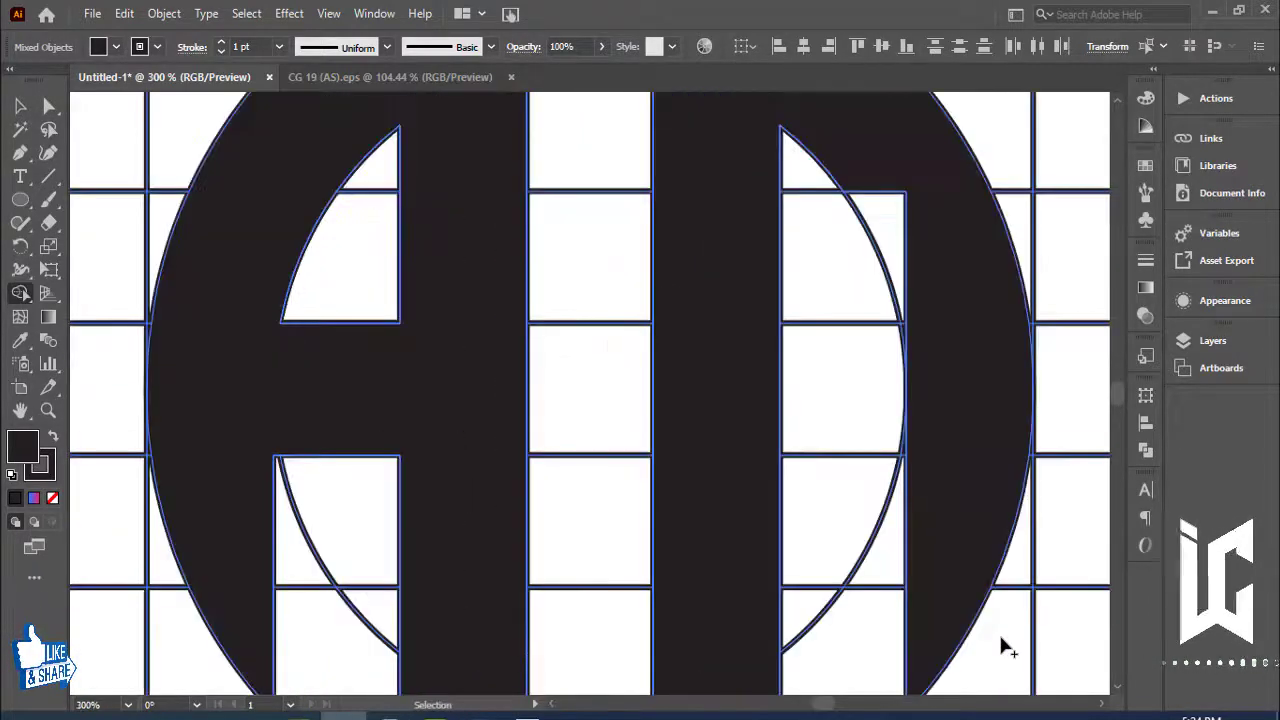
mouse_move(1000, 636)
left_mouse_down()
mouse_move(838, 366)
mouse_move(829, 377)
left_mouse_up()
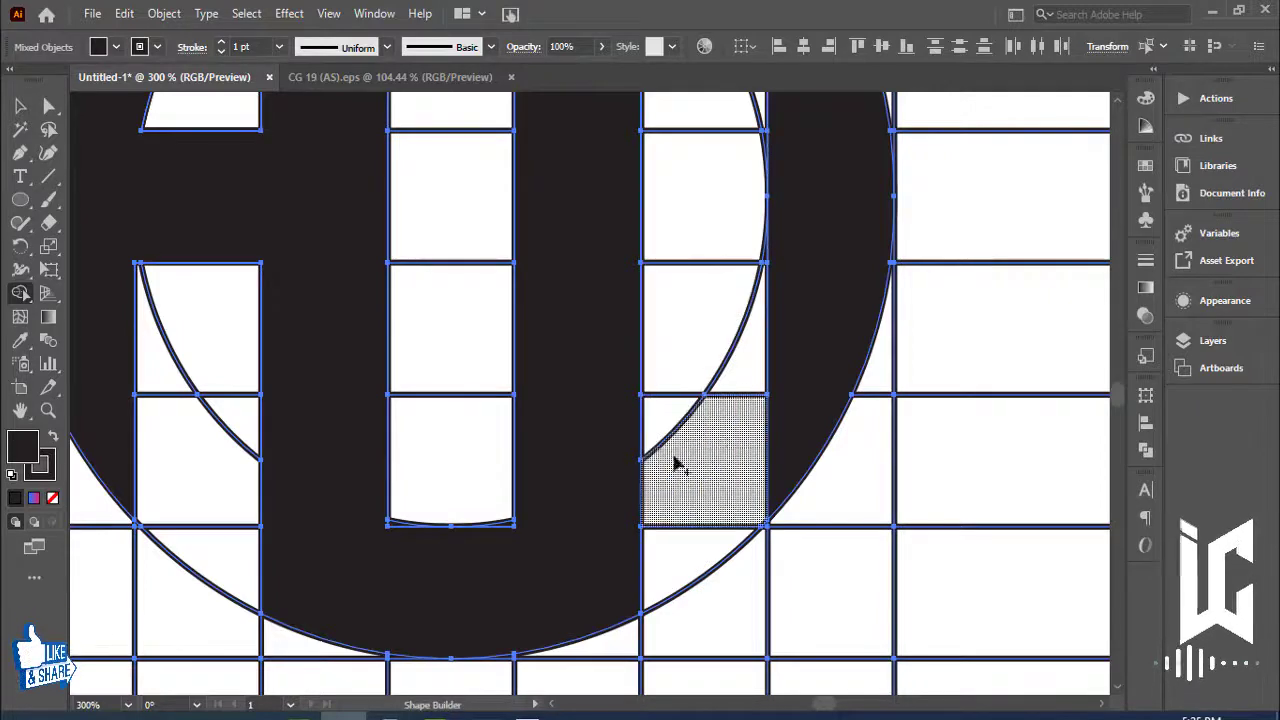
Draw a short vertical line, about 49 px, splitting the ring's lower-right section, then select all
left_click(48, 177)
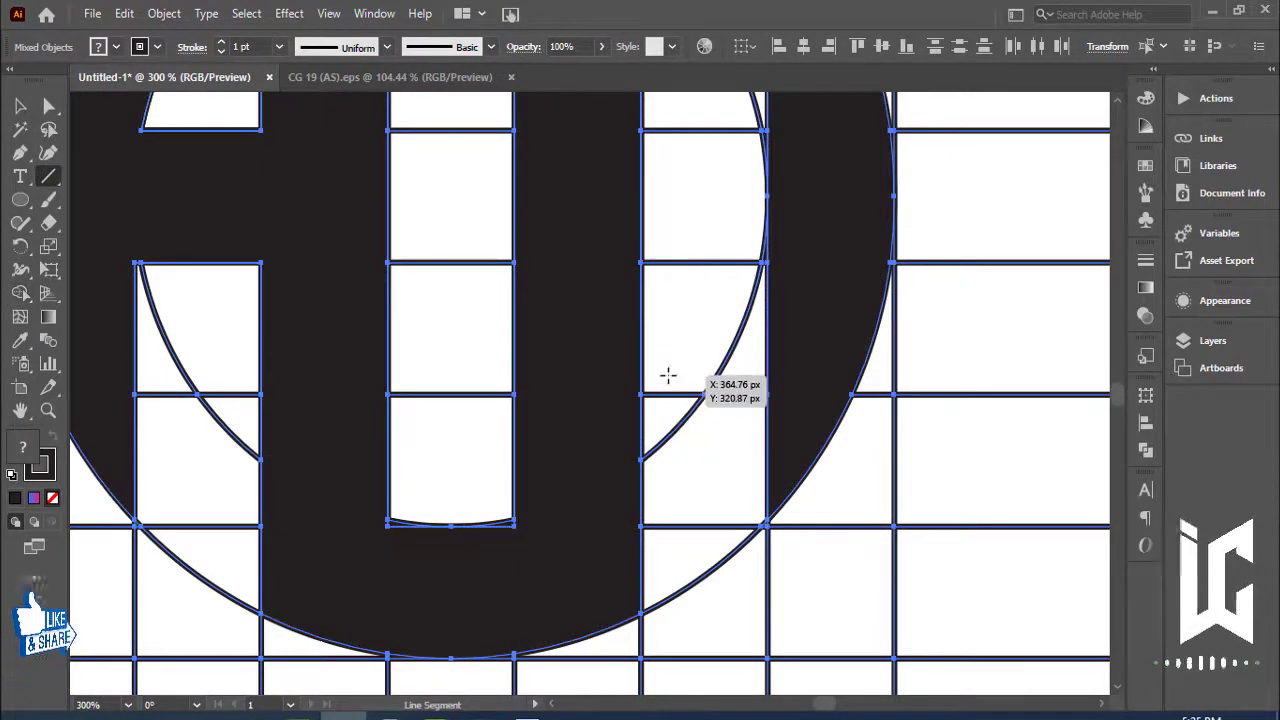
left_click_drag(668, 376, 677, 644)
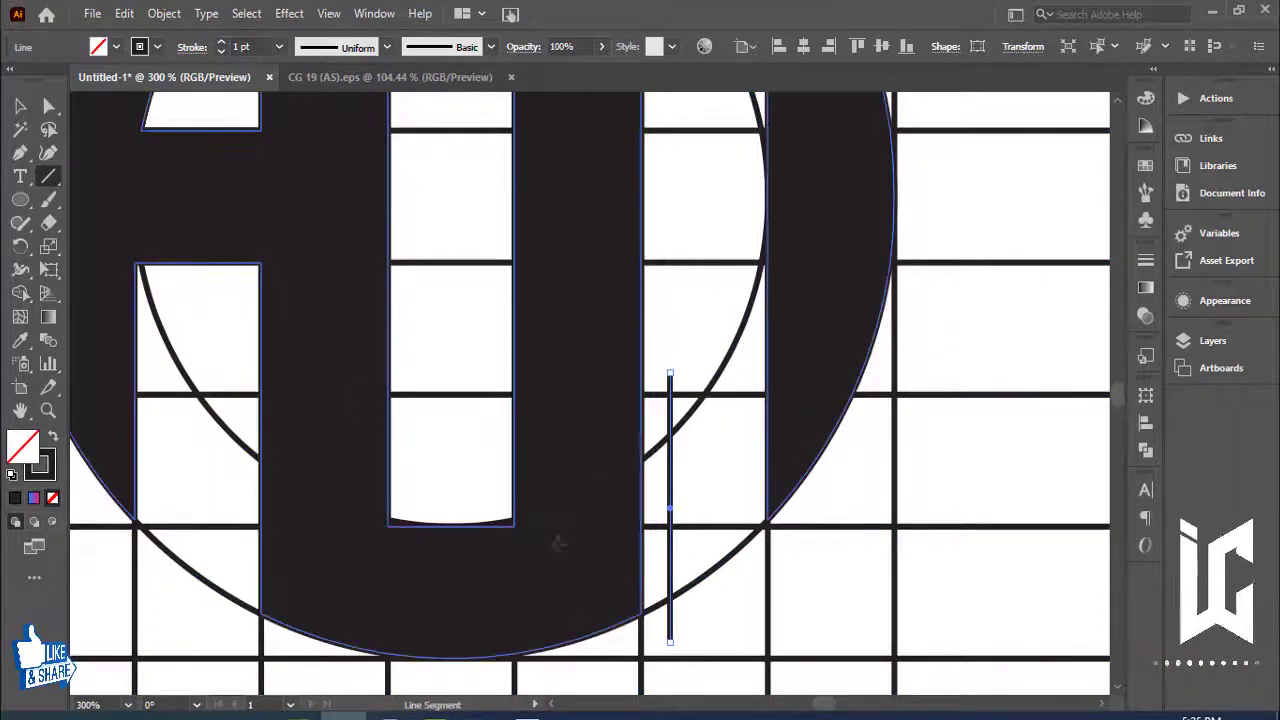
key("ctrl+minus")
key("ctrl+minus")
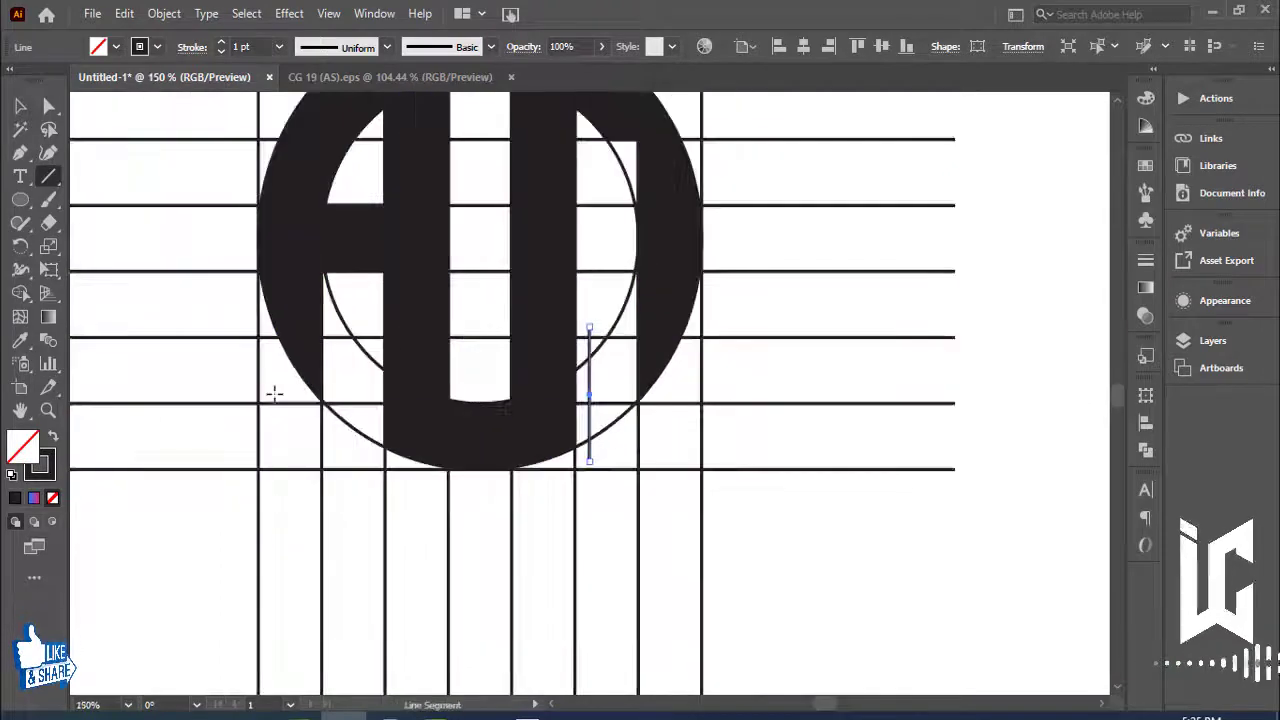
left_click_drag(418, 428, 531, 578)
left_click(20, 105)
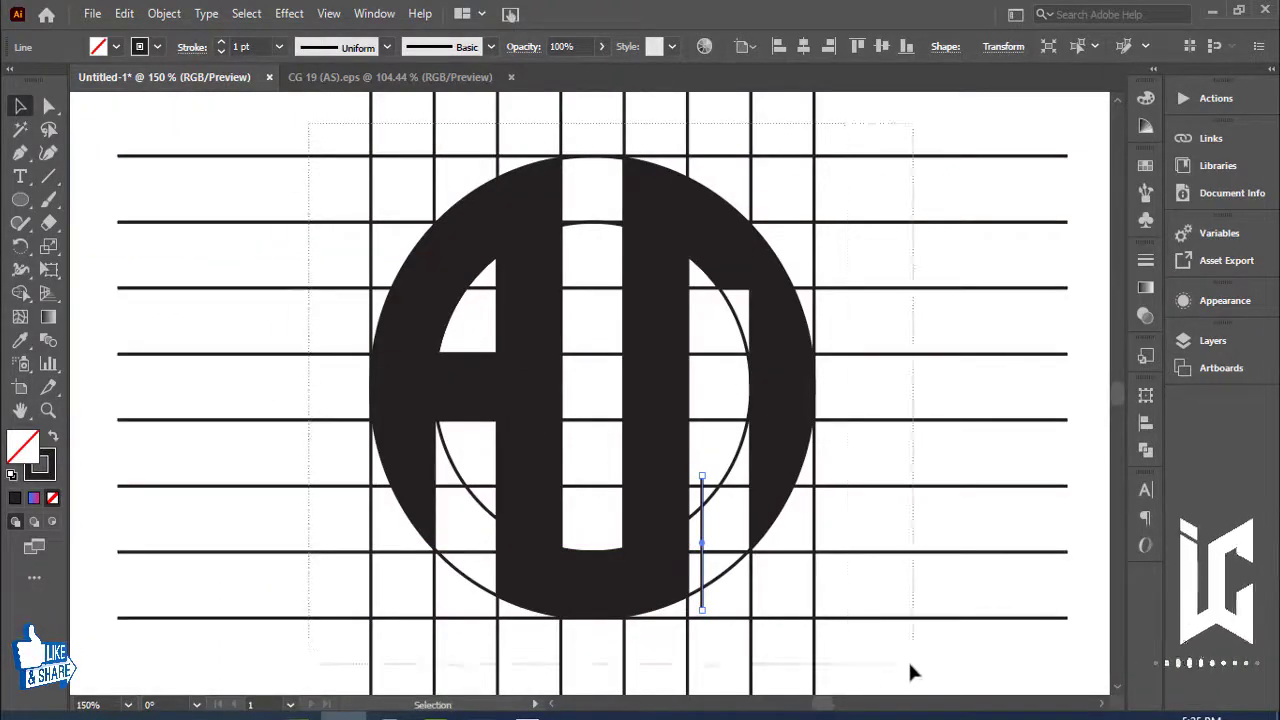
key("ctrl+a")
With a black fill, merge the small slivers beside the new line into the ring
left_click(22, 293)
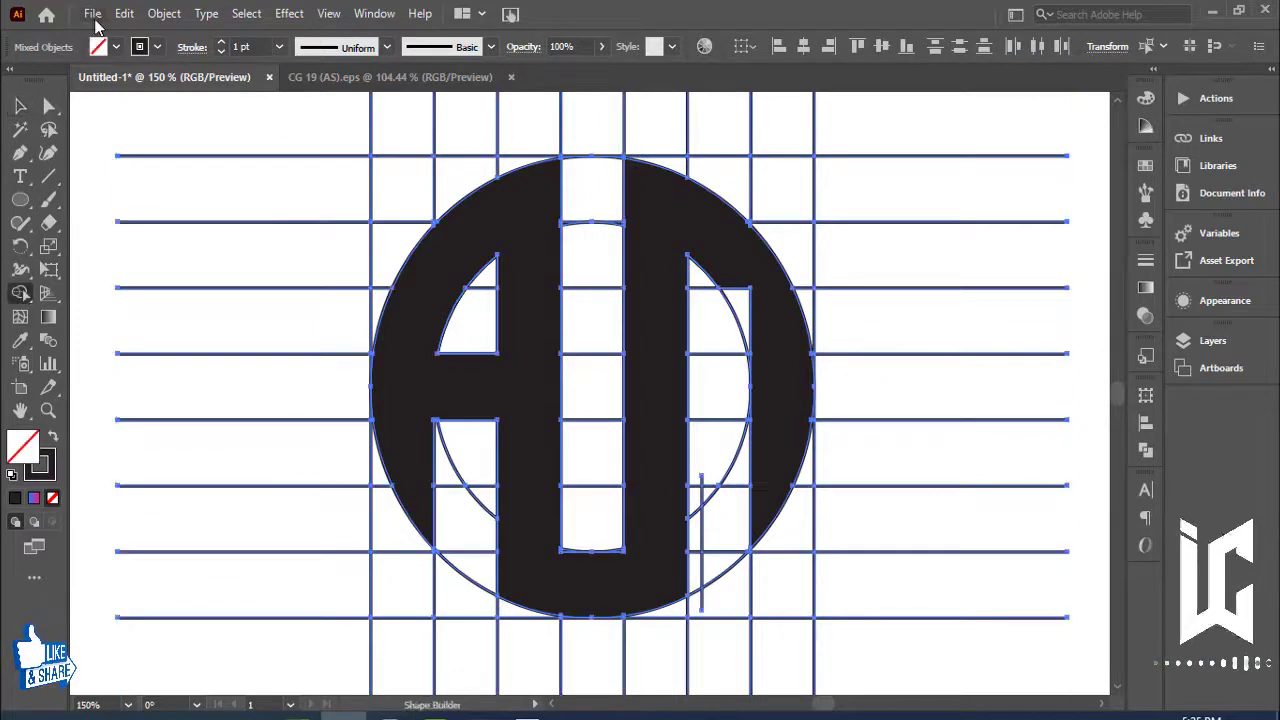
left_click(115, 48)
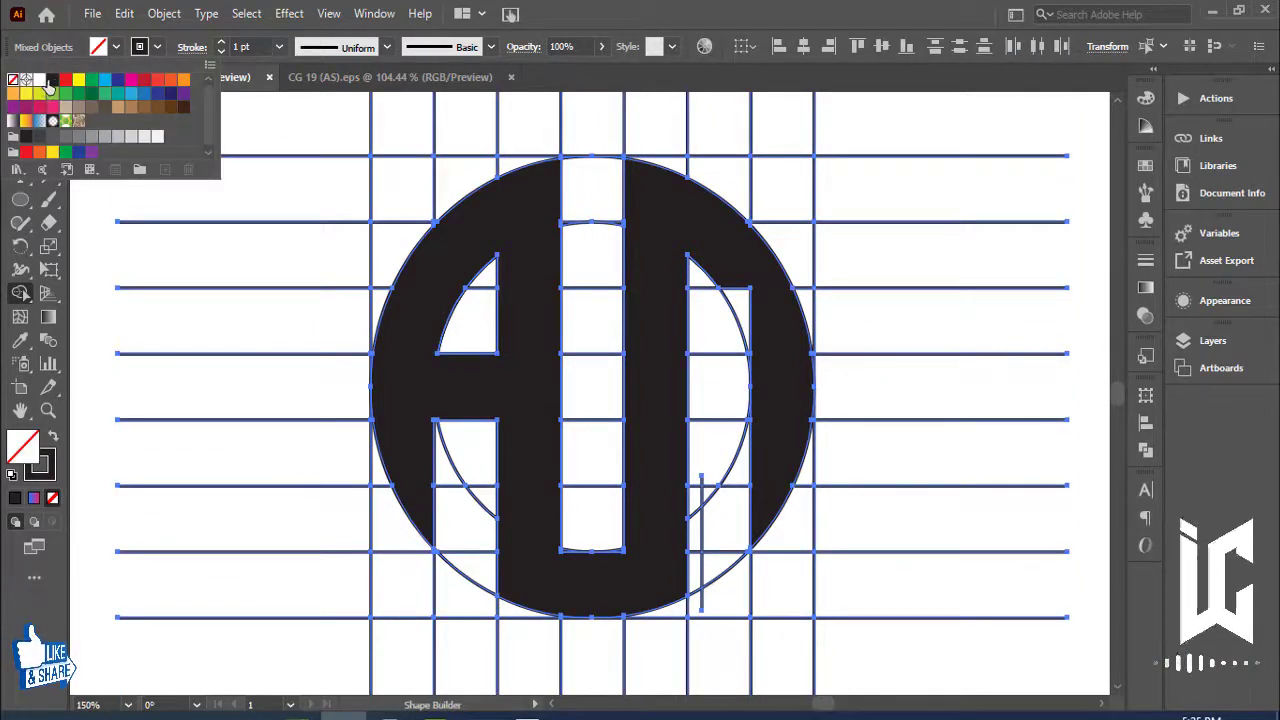
left_click(764, 526)
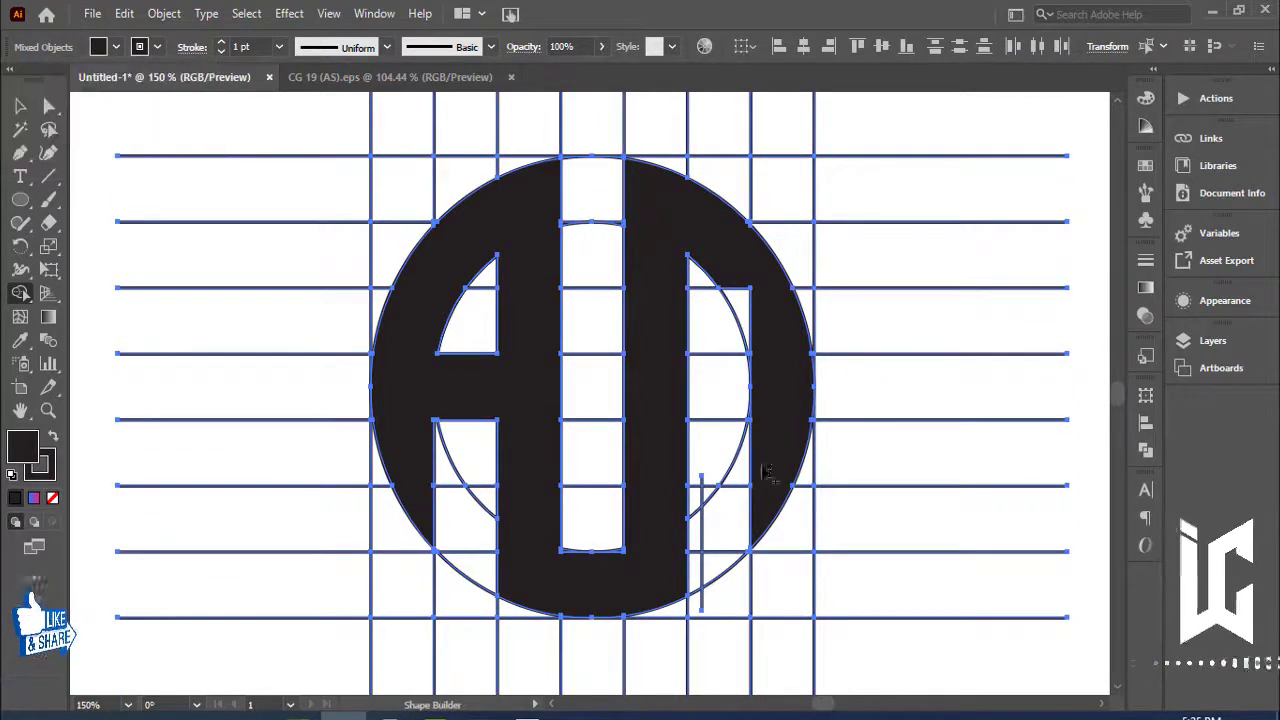
left_click(752, 512)
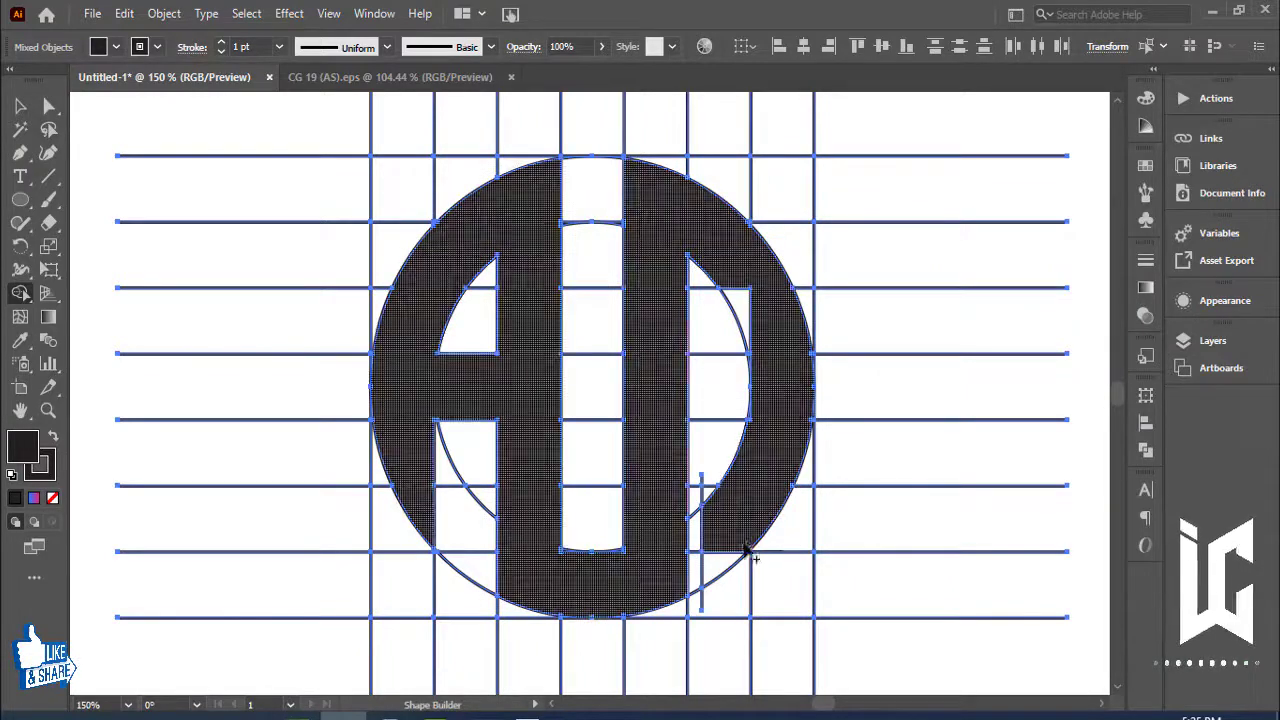
key("ctrl+plus")
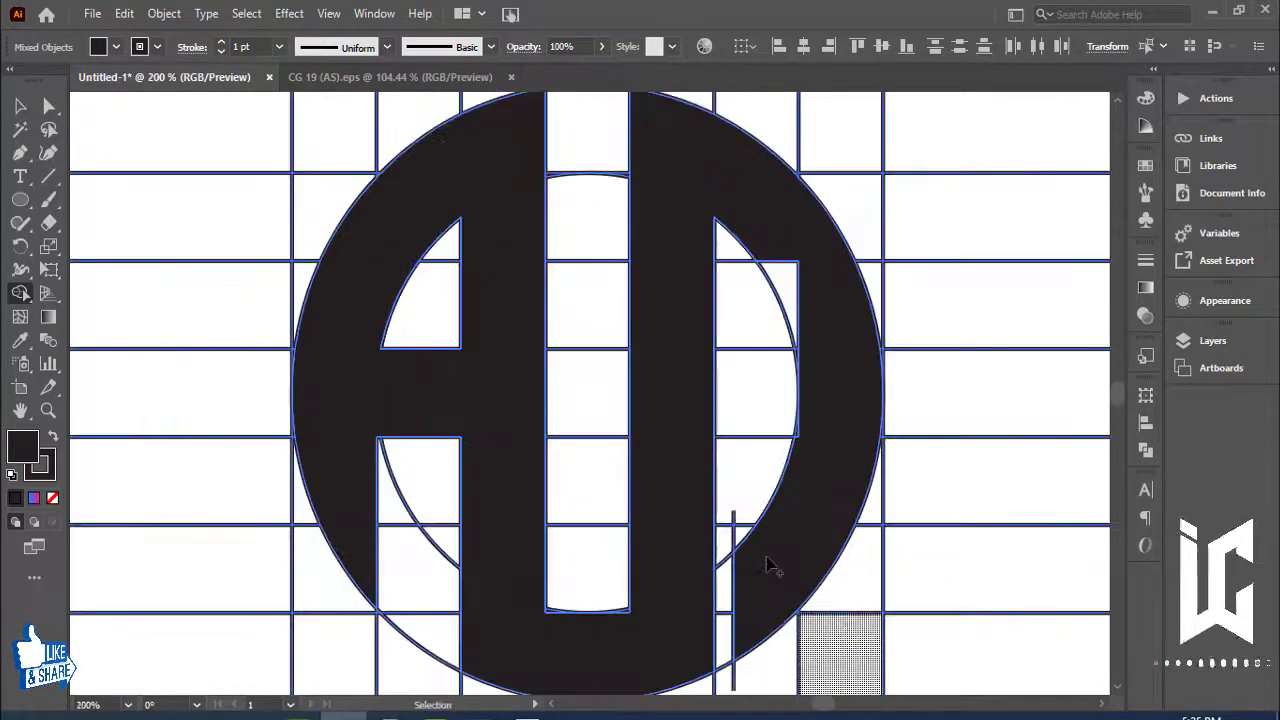
left_click(800, 300)
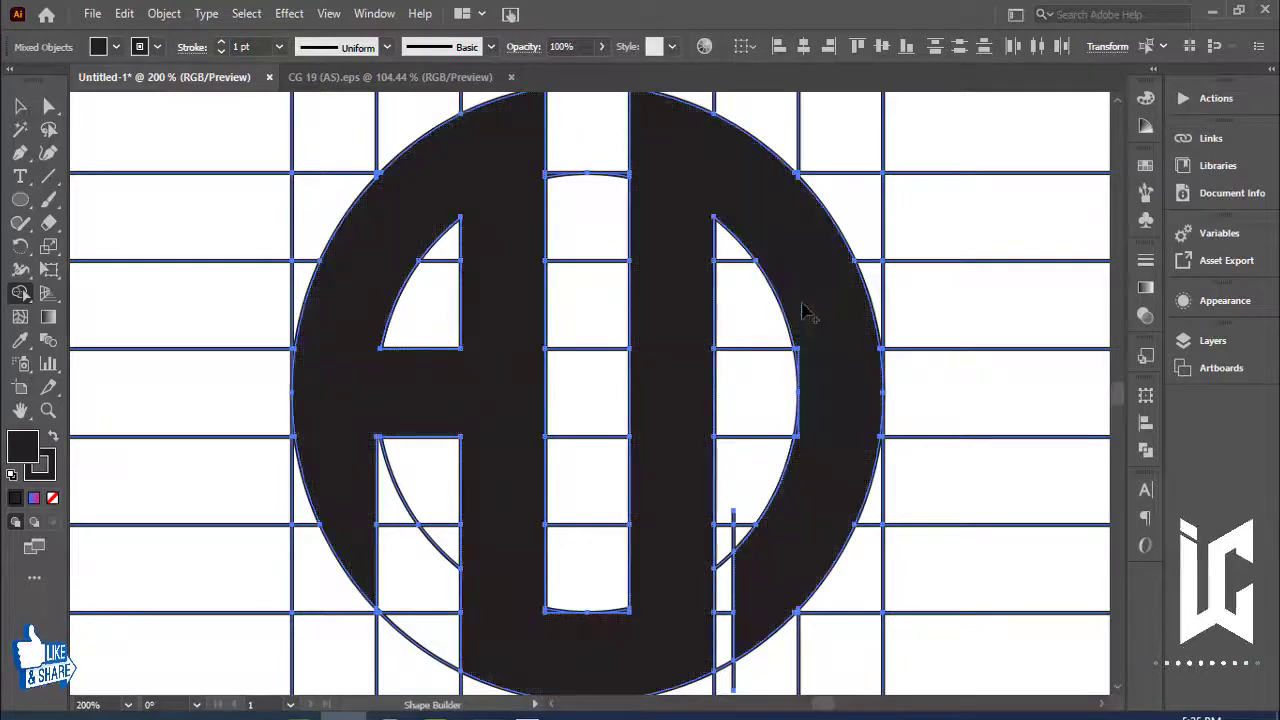
Merge the thin sliver near the D's inner curve into the ring, then zoom out
key("ctrl+plus")
key("ctrl+plus")
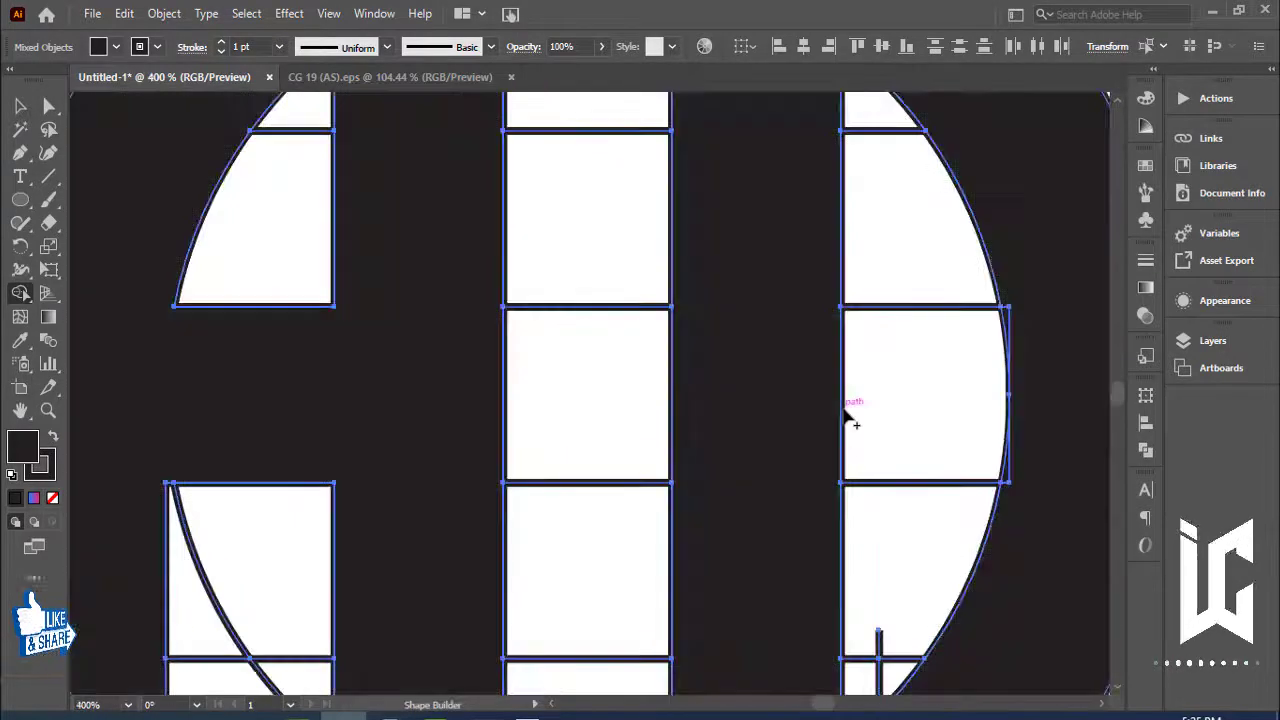
left_click_drag(884, 403, 653, 366)
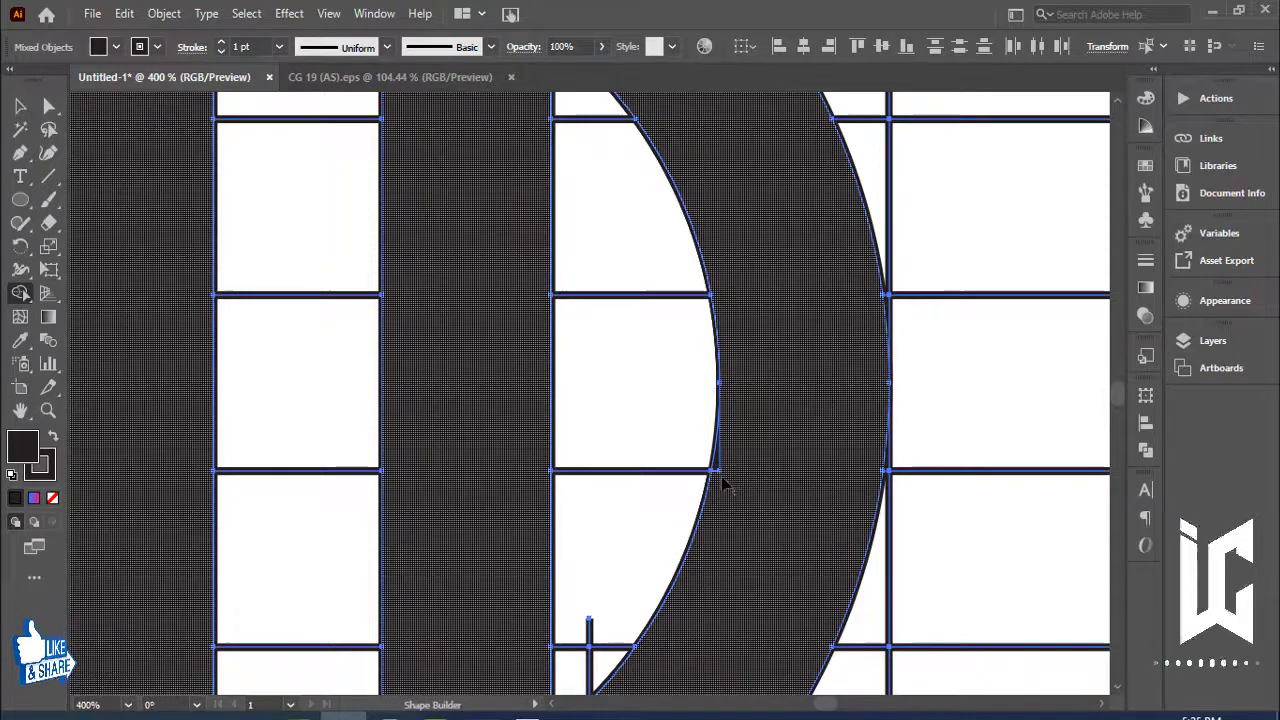
mouse_move(723, 306)
left_mouse_down()
mouse_move(723, 484)
mouse_move(852, 172)
left_mouse_up()
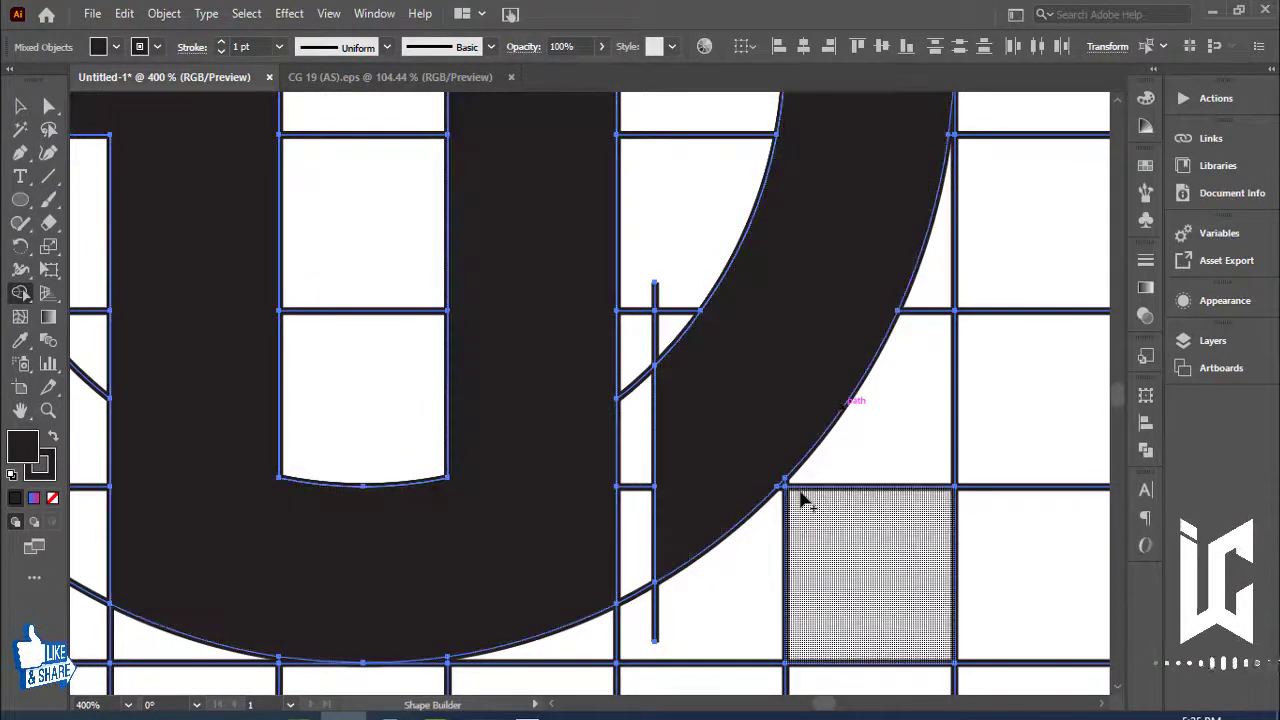
scroll(803, 502, "down", 2)
scroll(803, 502, "down", 1)
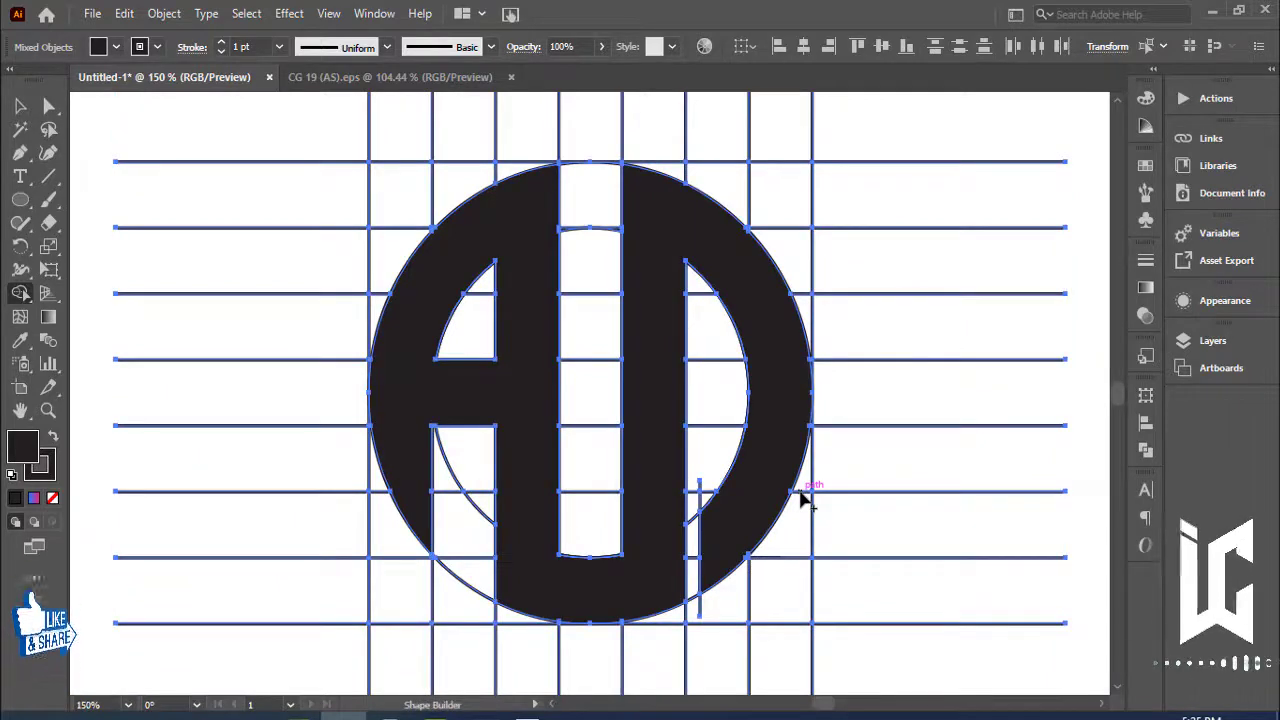
scroll(803, 502, "down", 1)
scroll(803, 502, "down", 1)
scroll(798, 486, "down", 2)
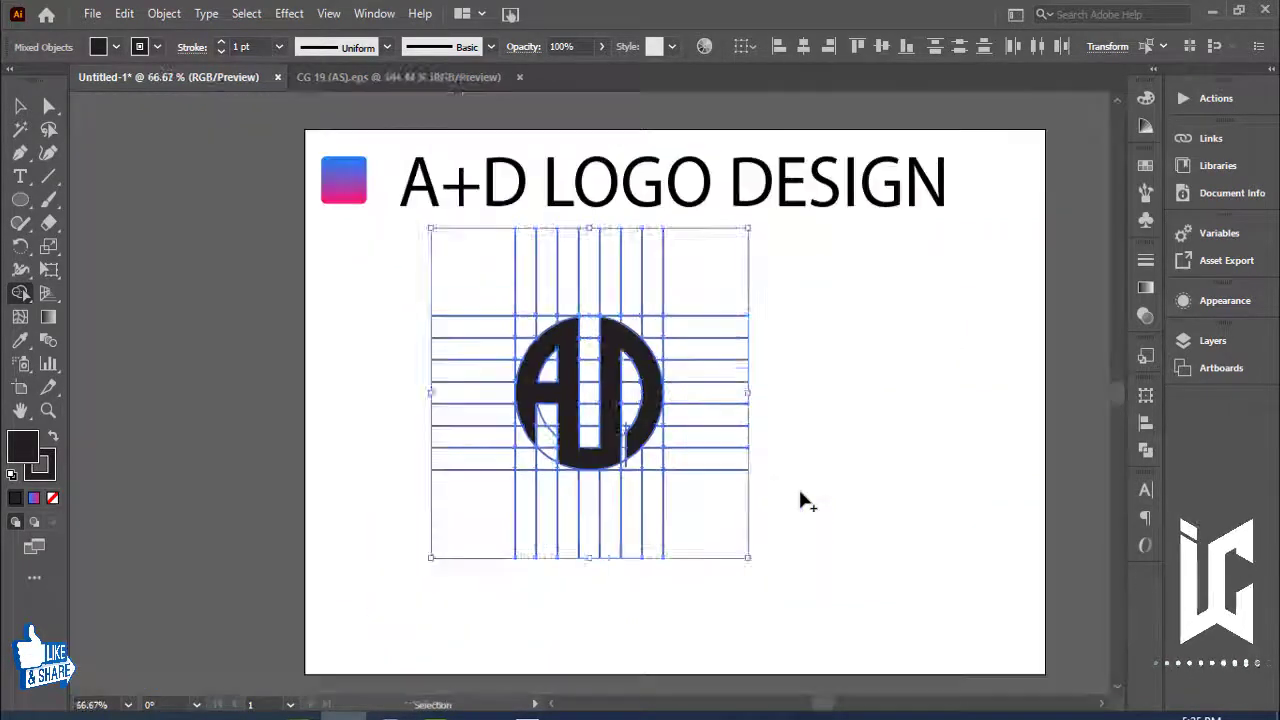
Ungroup the construction grid lines
left_click(20, 106)
left_click(855, 412)
right_click(732, 405)
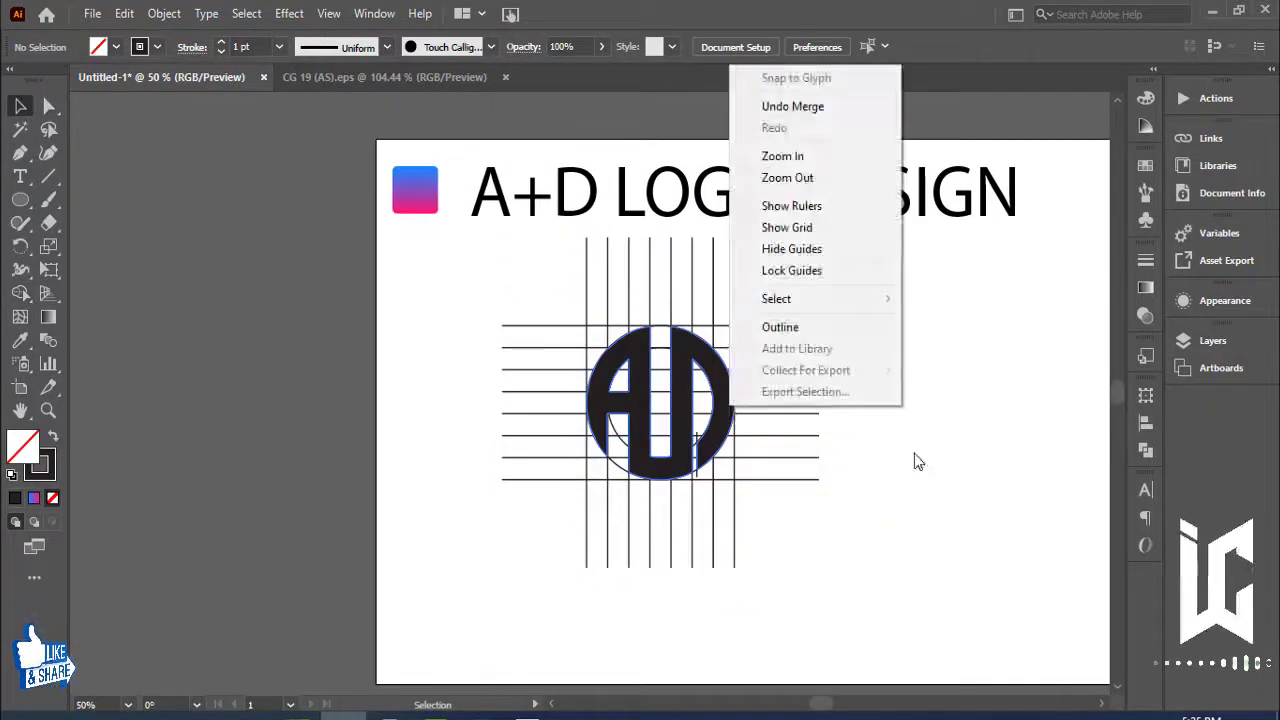
left_click(740, 425)
left_click(740, 425)
right_click(738, 422)
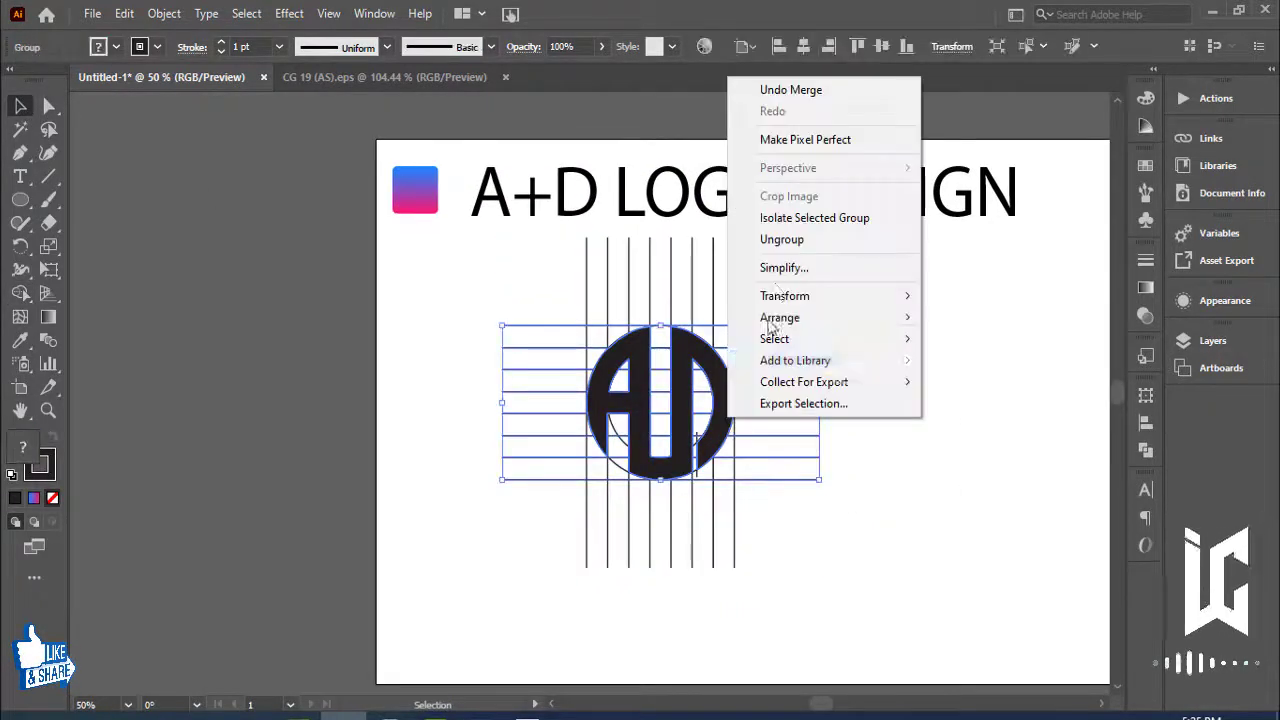
left_click(781, 242)
Move the AD monogram aside and delete all the grid lines
left_click(1006, 354)
left_click(632, 408)
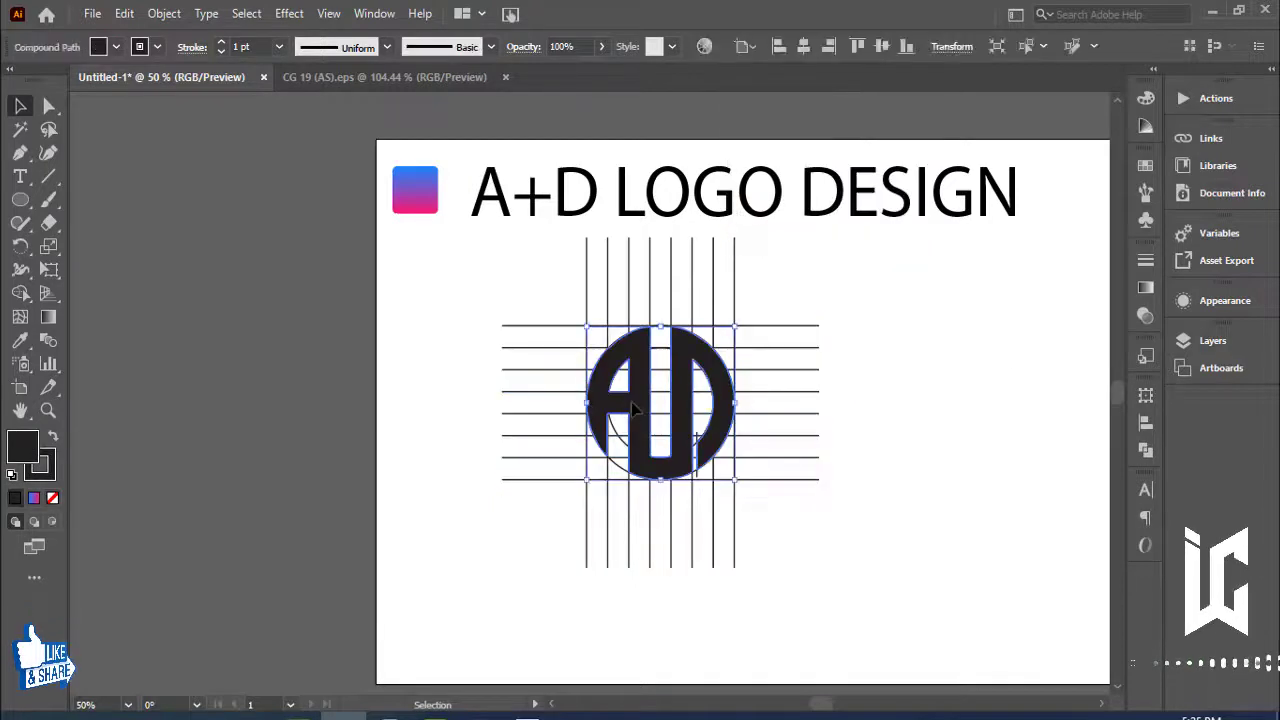
left_click(932, 354)
left_click_drag(705, 400, 386, 412)
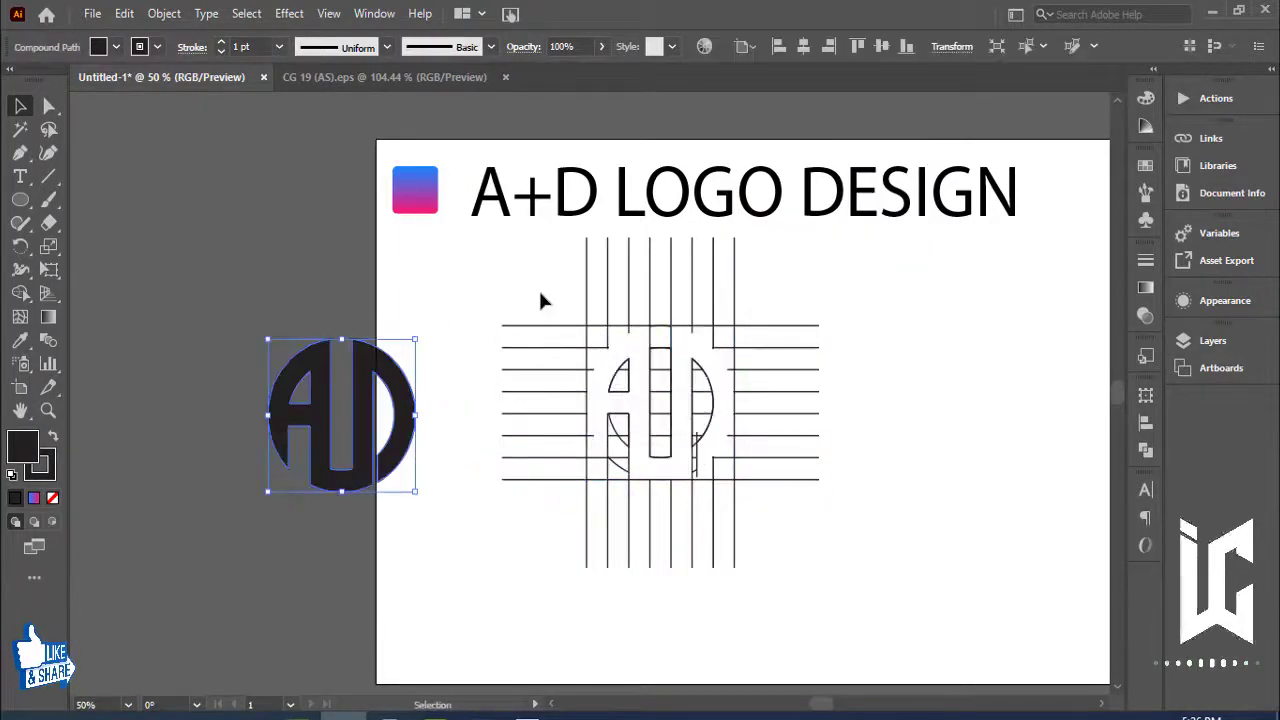
left_click_drag(540, 300, 827, 510)
key("Delete")
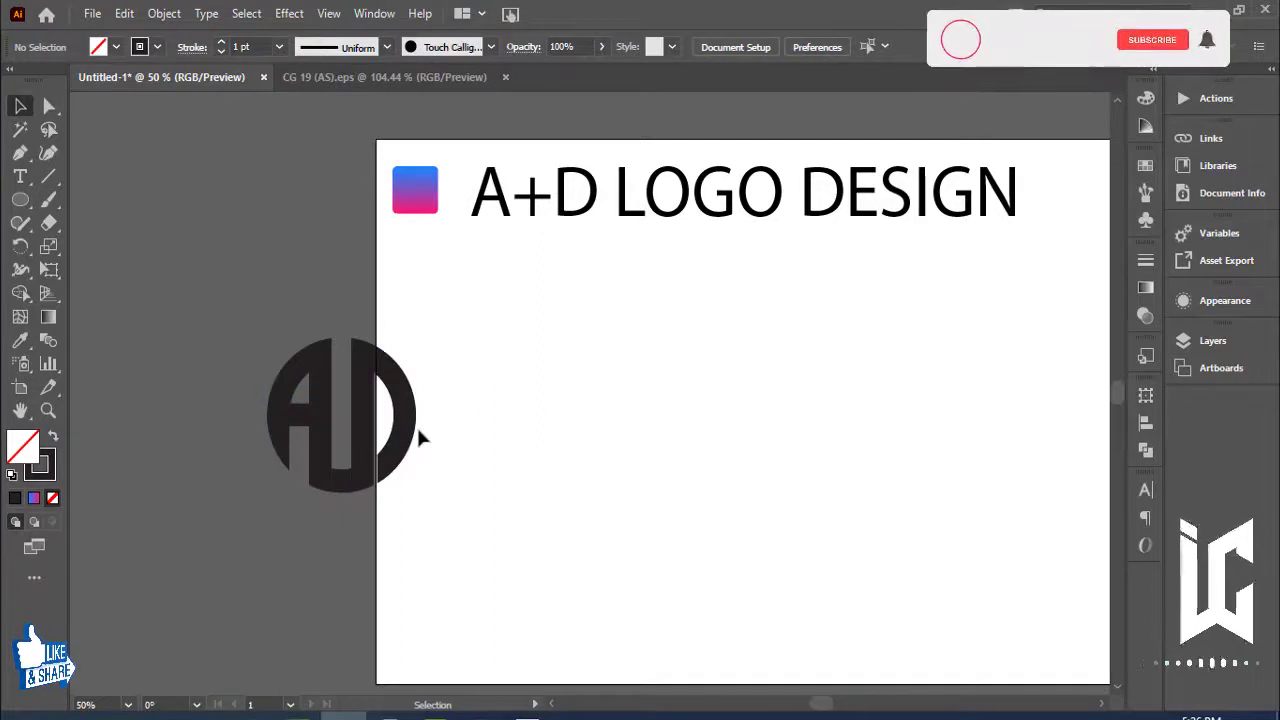
Enlarge the monogram to about 357 × 355 px, centred below the title
left_click_drag(418, 437, 843, 478)
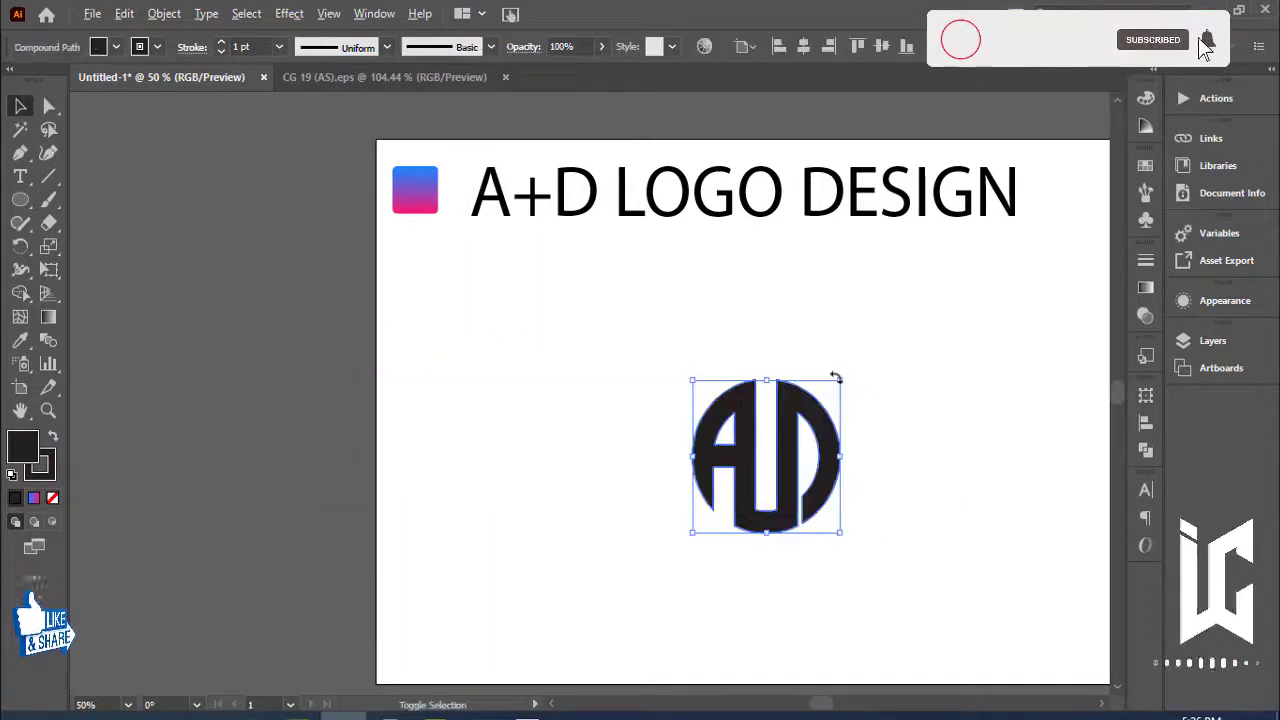
left_click_drag(838, 380, 925, 287)
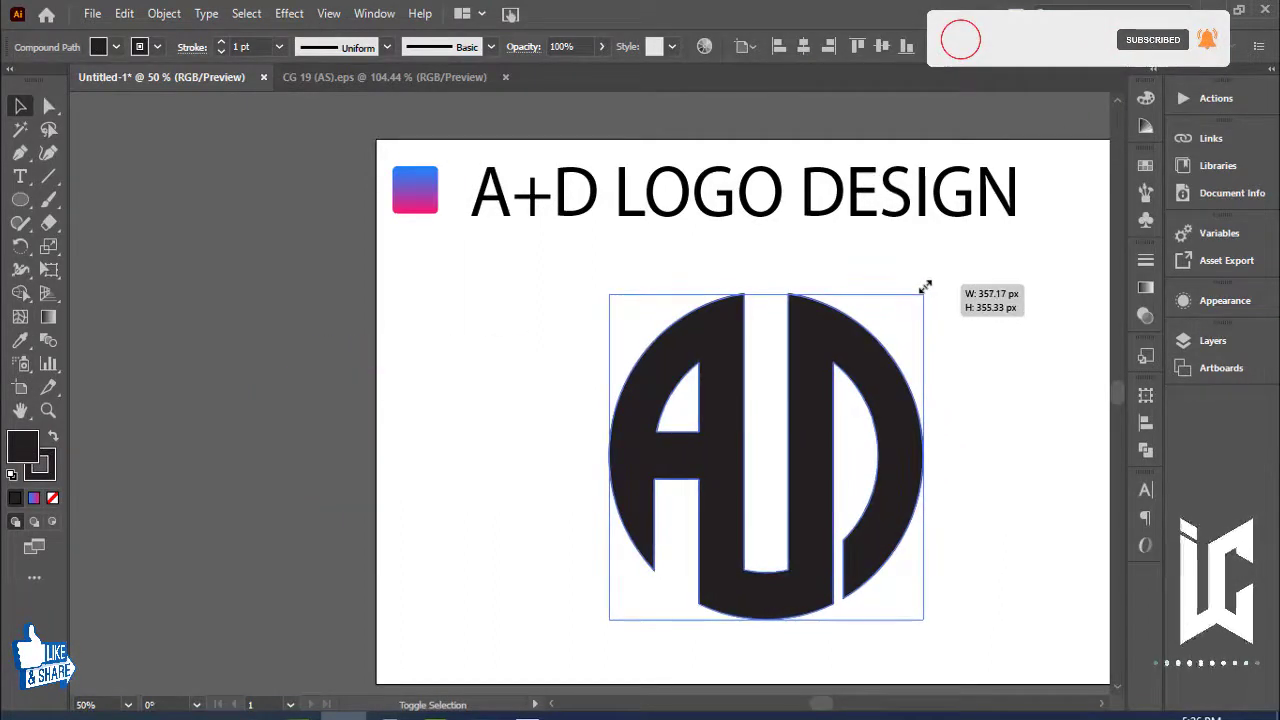
left_click(1004, 387)
left_click_drag(1017, 500, 891, 480)
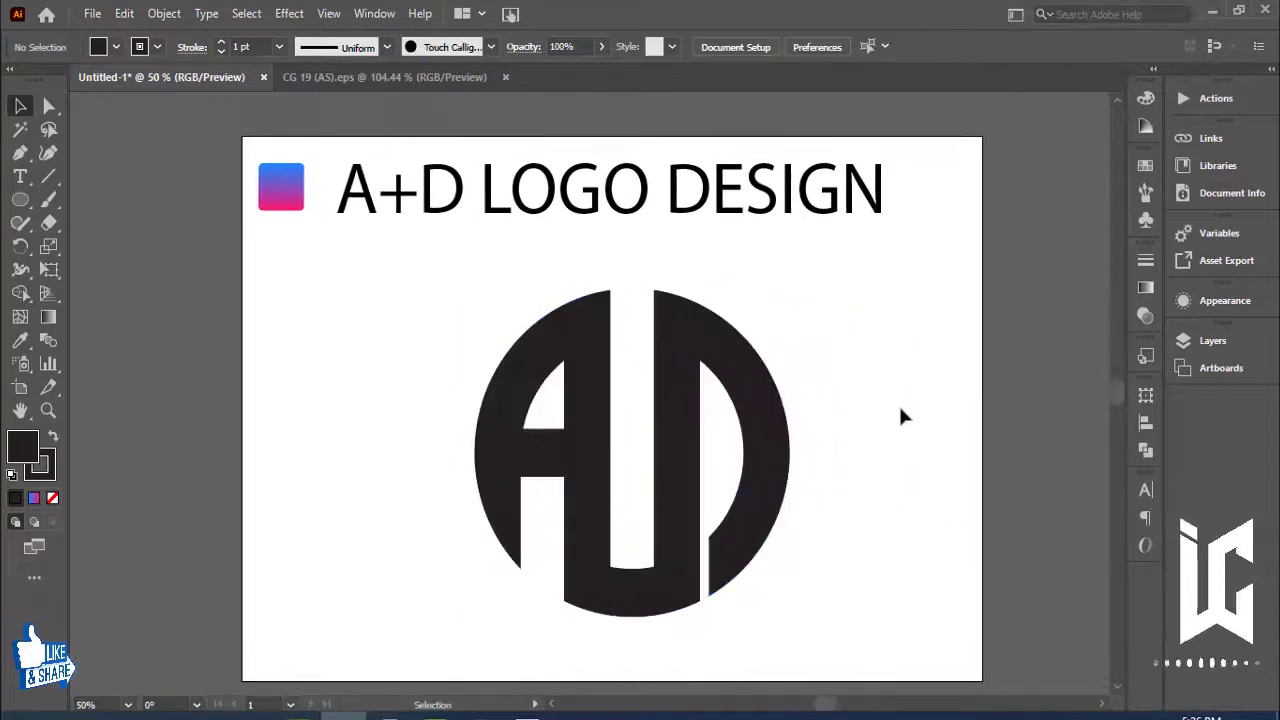
left_click(785, 416)
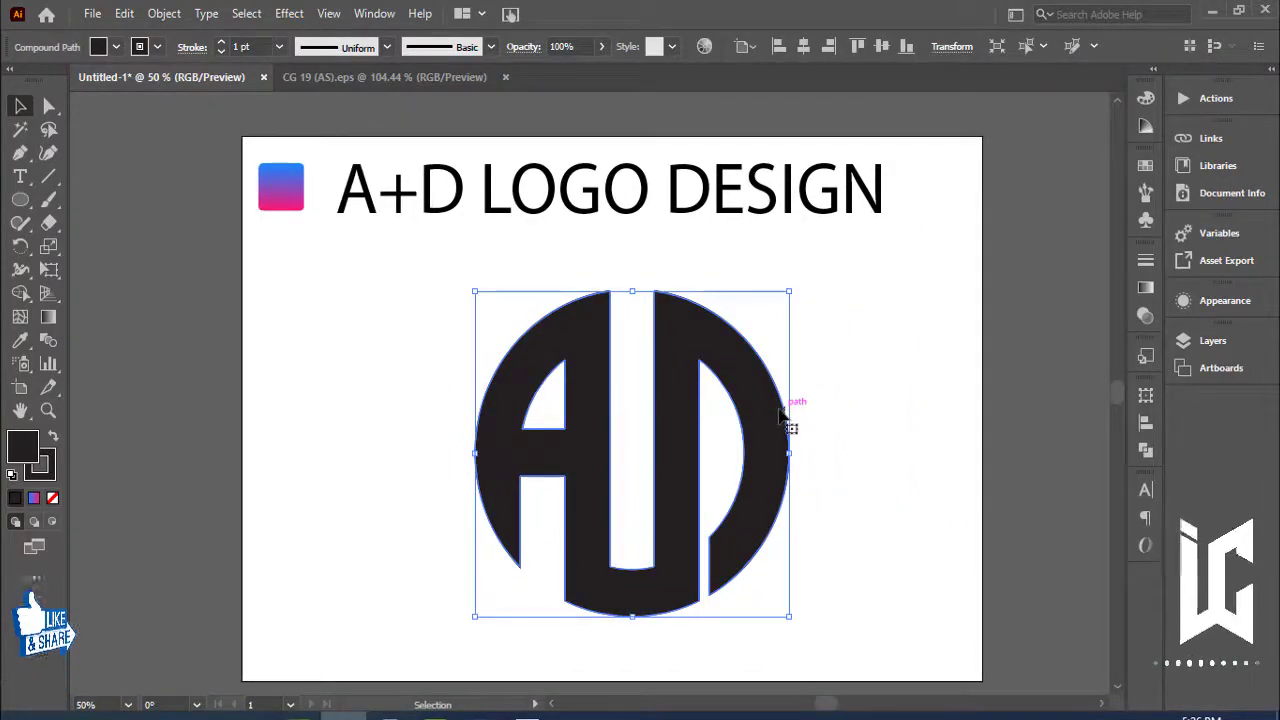
left_click_drag(785, 416, 772, 396)
left_click_drag(829, 458, 835, 437)
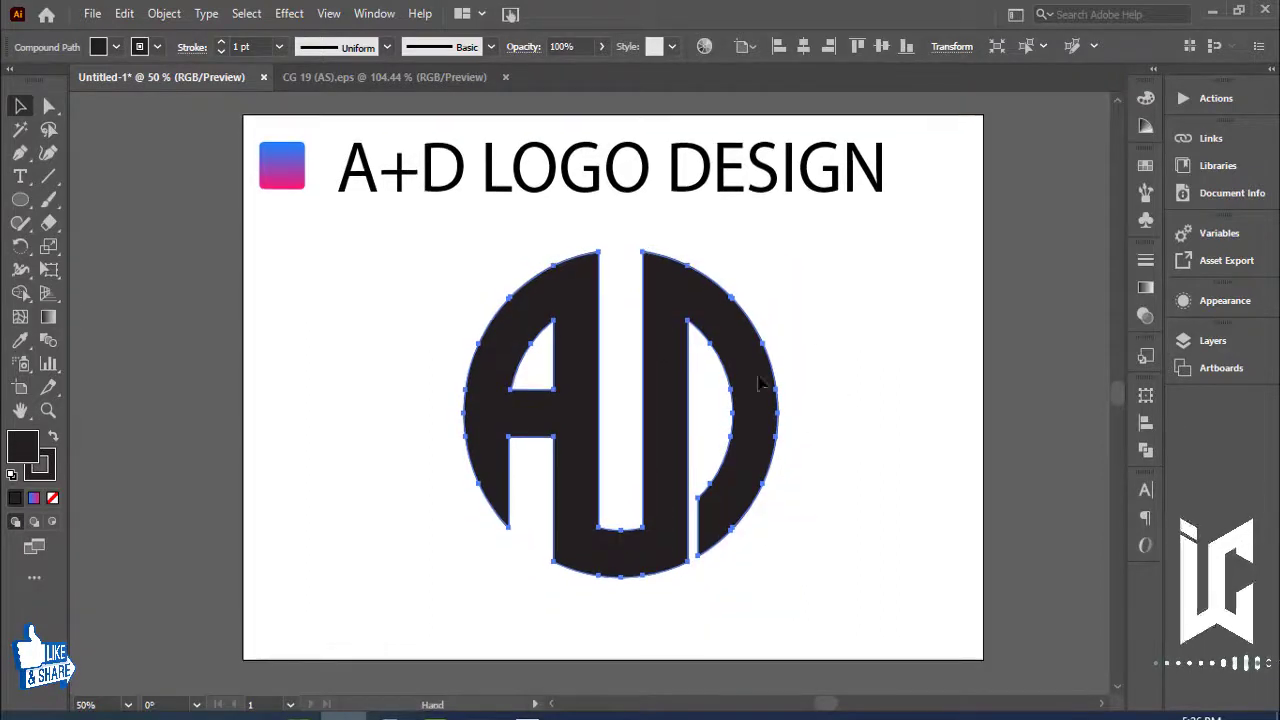
left_click_drag(756, 364, 748, 364)
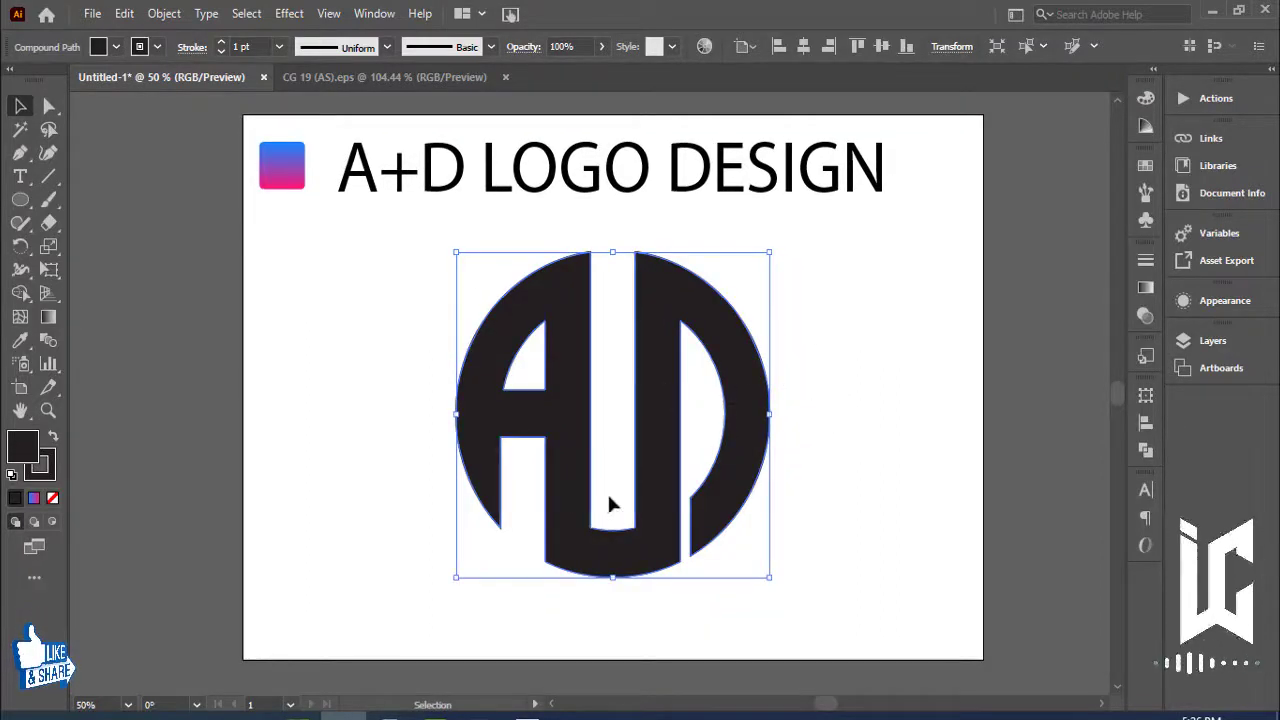
Apply the blue-to-pink gradient from the swatch to the monogram with the Eyedropper
left_click(20, 340)
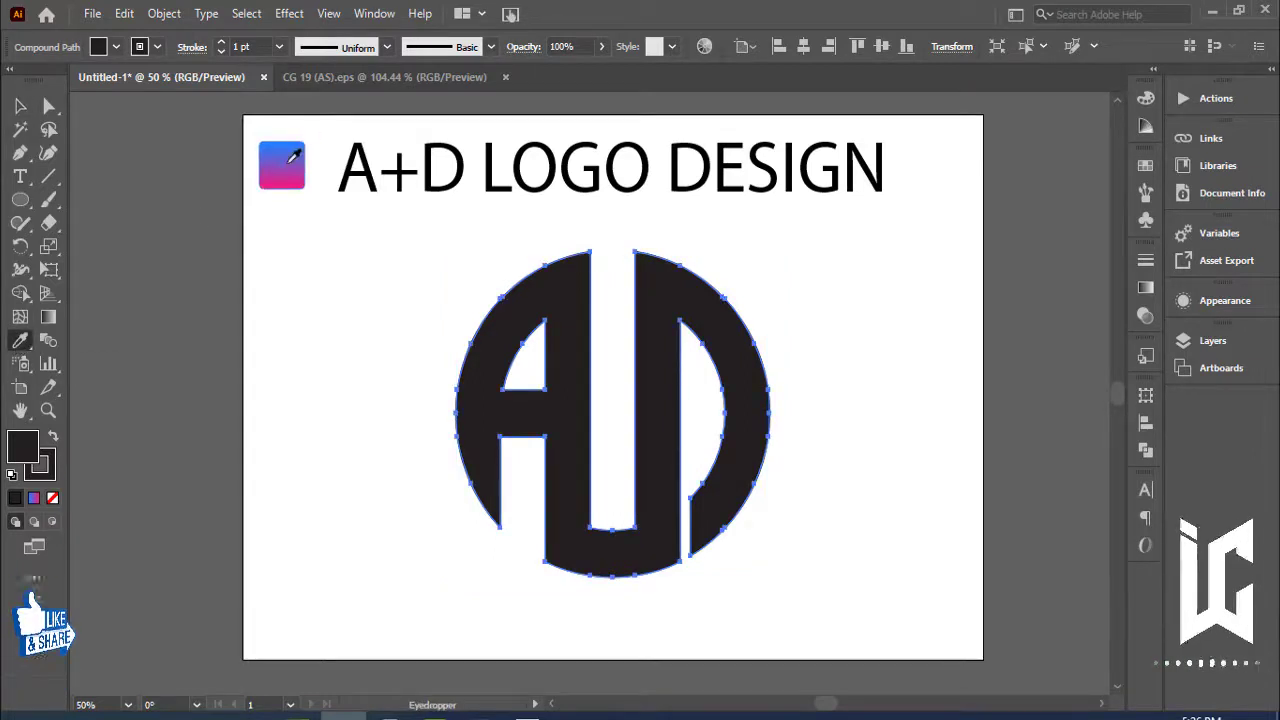
left_click(289, 161)
left_click(20, 106)
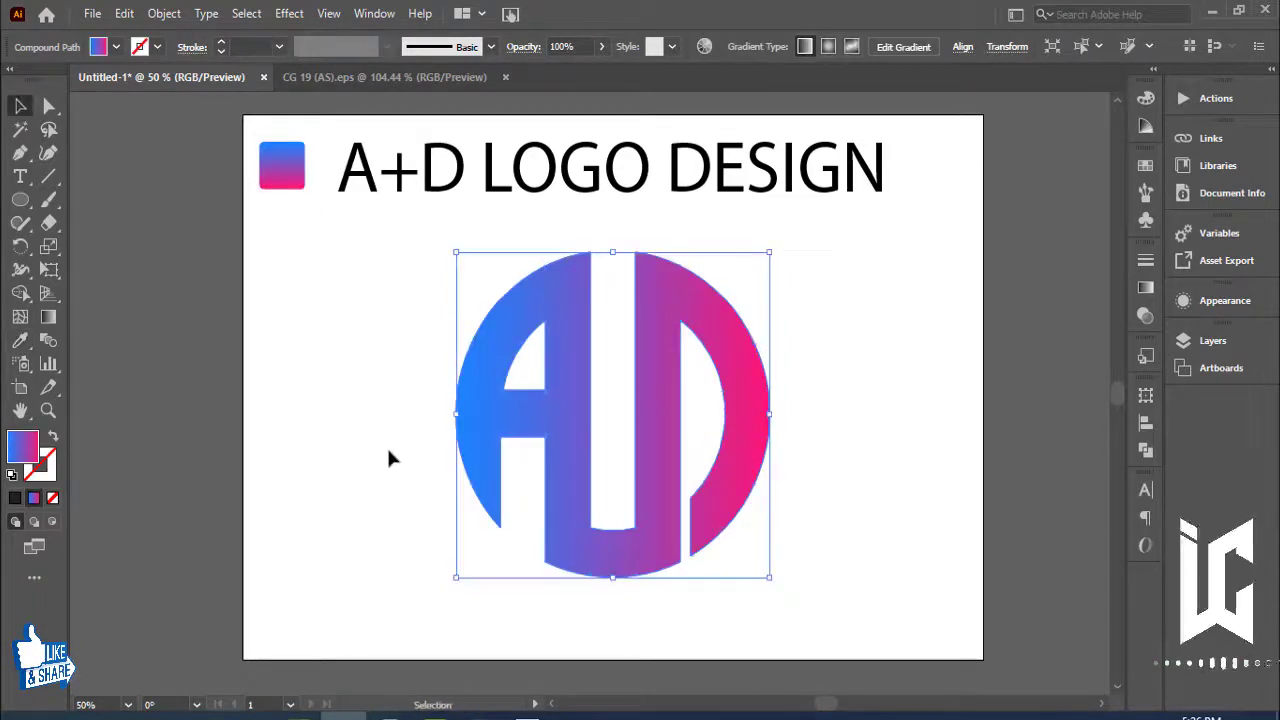
left_click(386, 445)
left_click(745, 433)
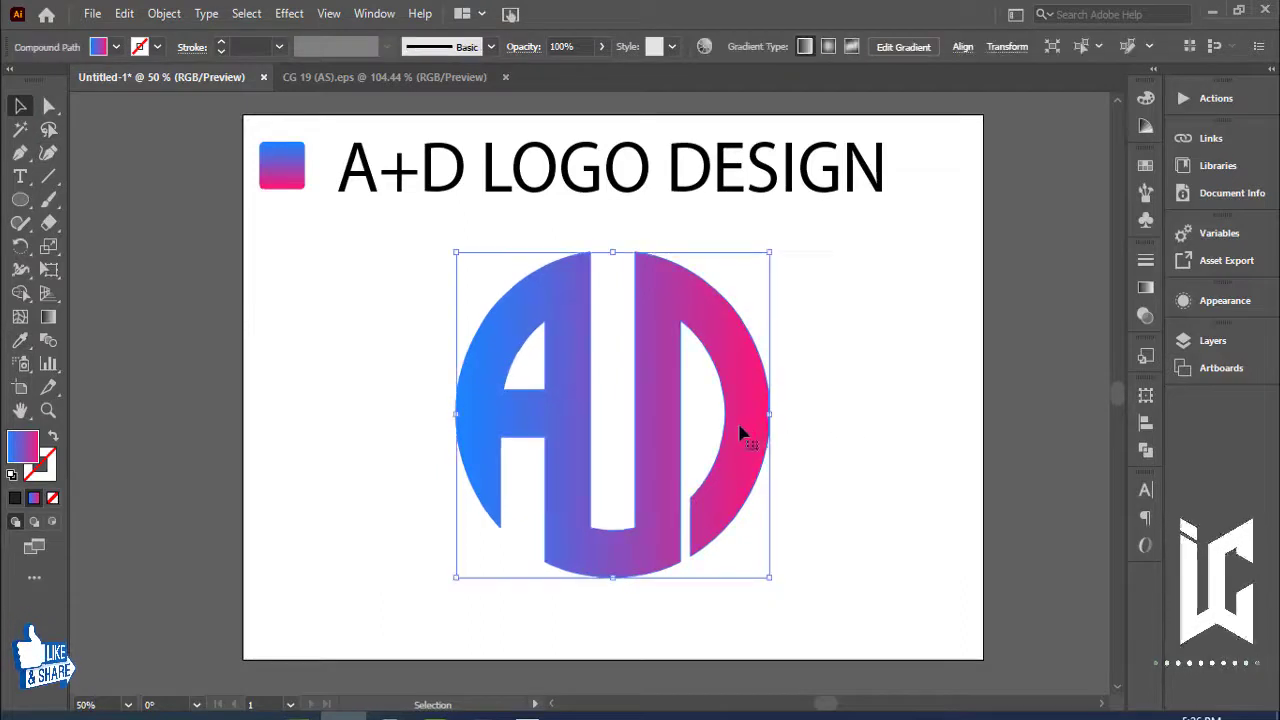
Run the gradient vertically, blue at top to pink at bottom, and nudge the logo up
left_click(48, 317)
left_click_drag(611, 242, 614, 492)
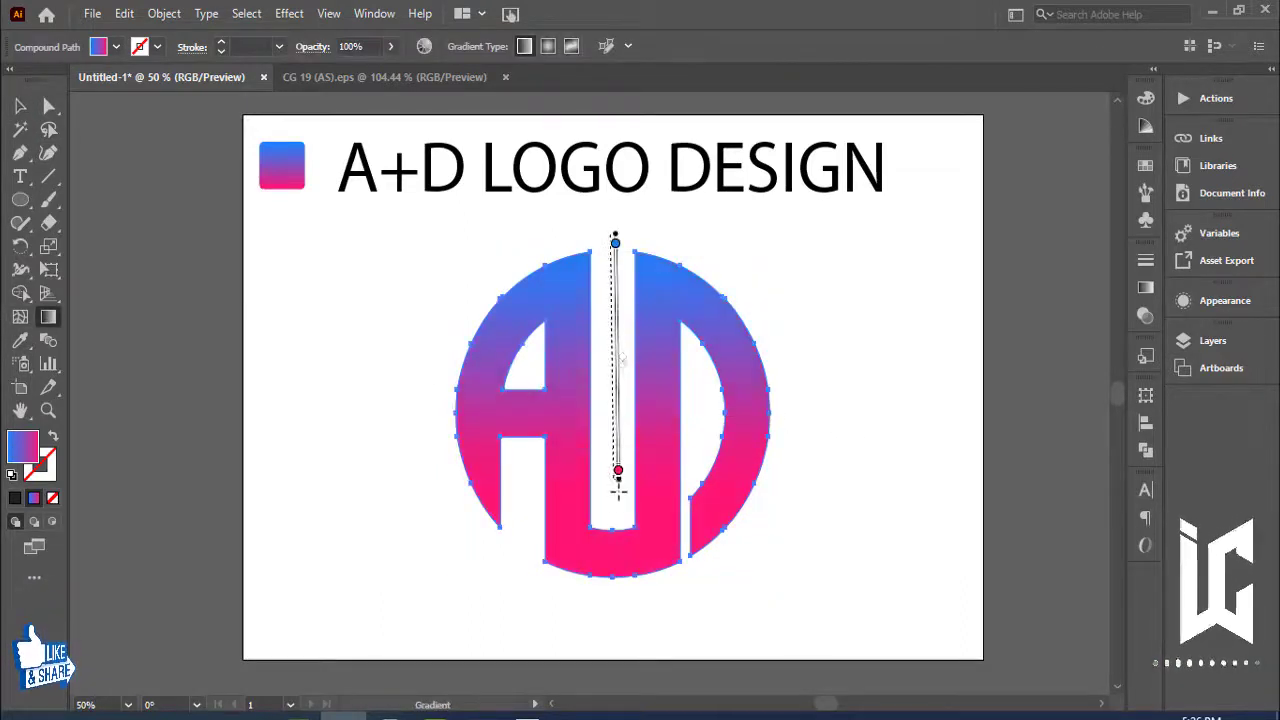
left_click_drag(603, 233, 618, 532)
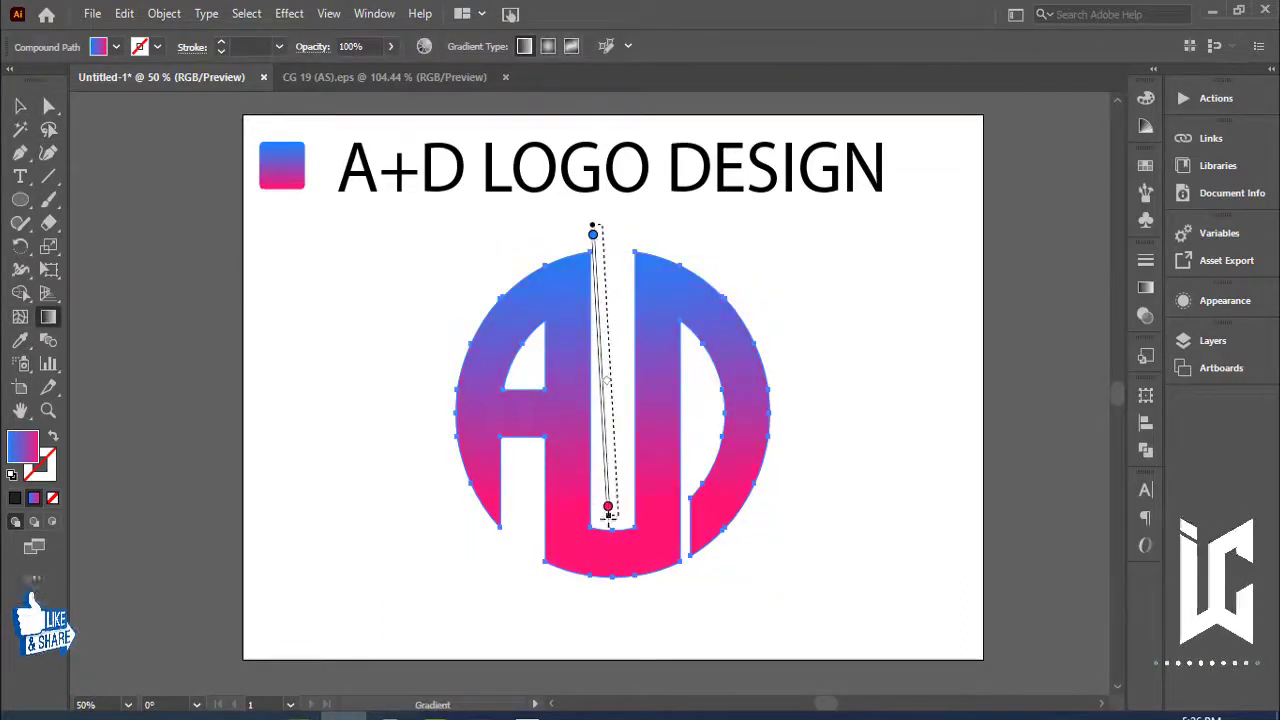
left_click(18, 106)
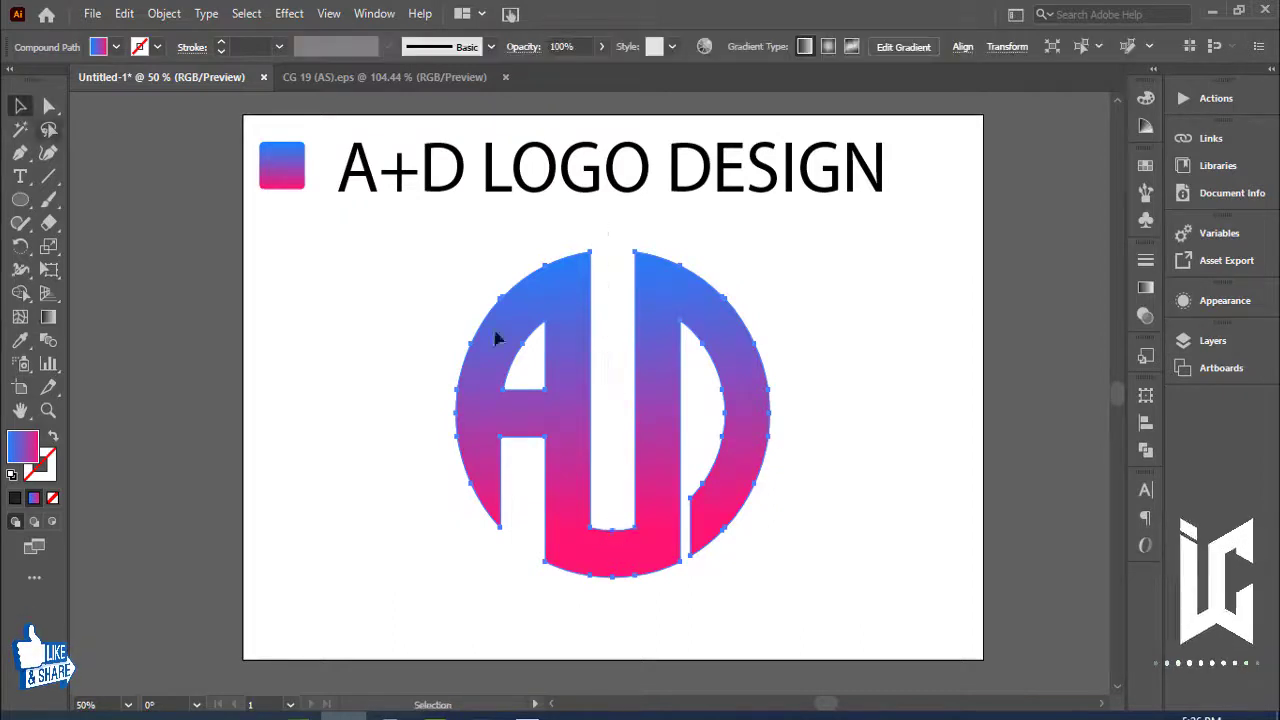
left_click(823, 440)
left_click_drag(747, 429, 745, 425)
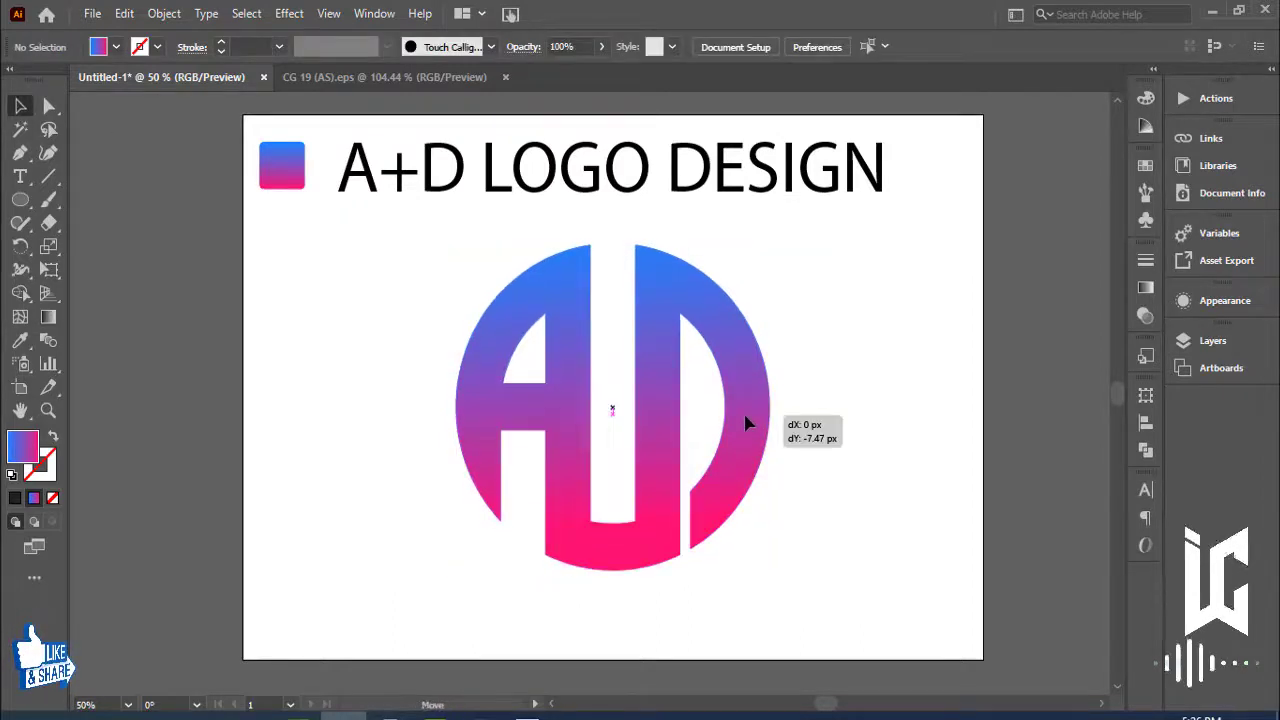
left_click(877, 446)
key("ctrl+1")
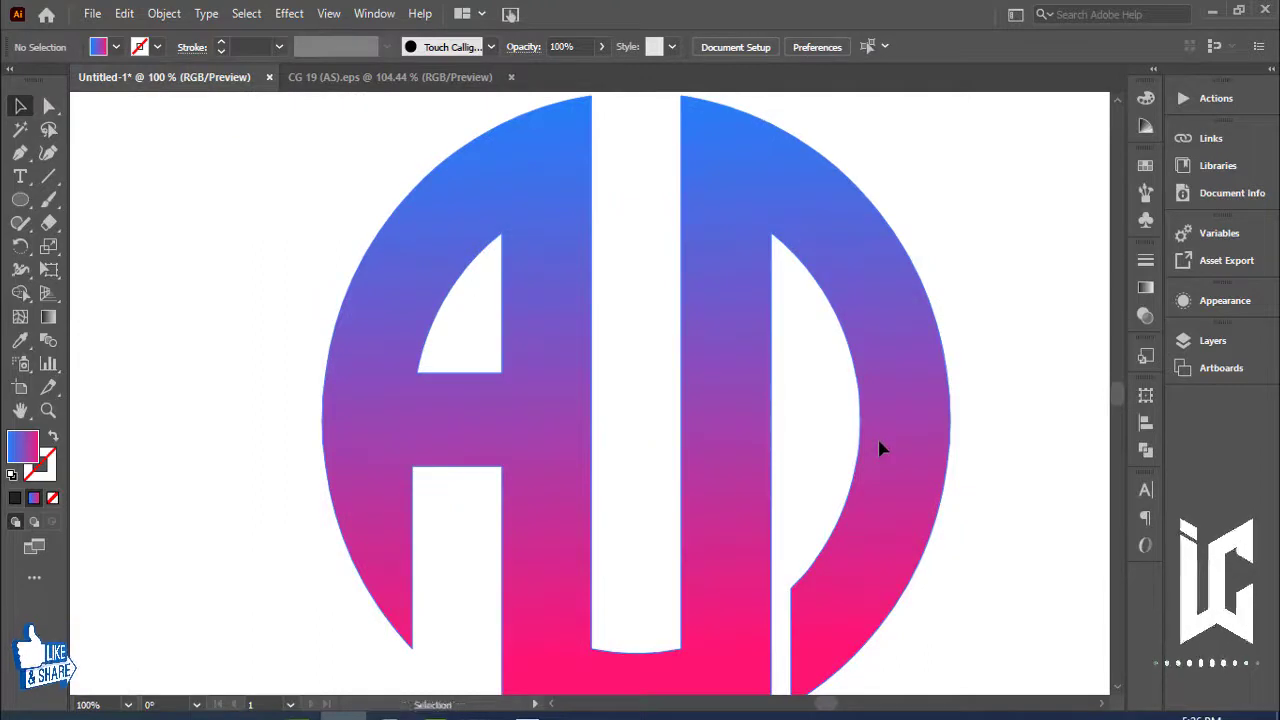
Set up the Pen tool with no fill and a black stroke
mouse_move(877, 449)
left_mouse_down()
mouse_move(802, 446)
mouse_move(806, 457)
left_mouse_up()
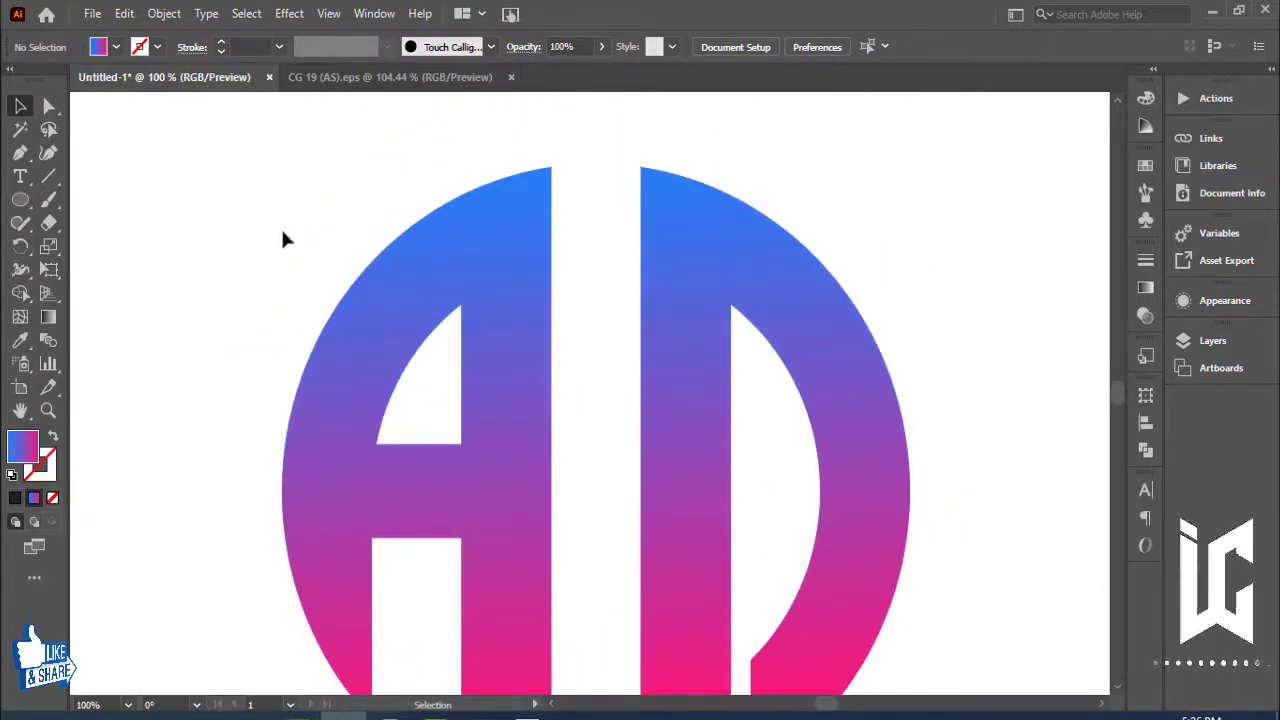
left_click(558, 344)
left_click(321, 278)
left_click(20, 155)
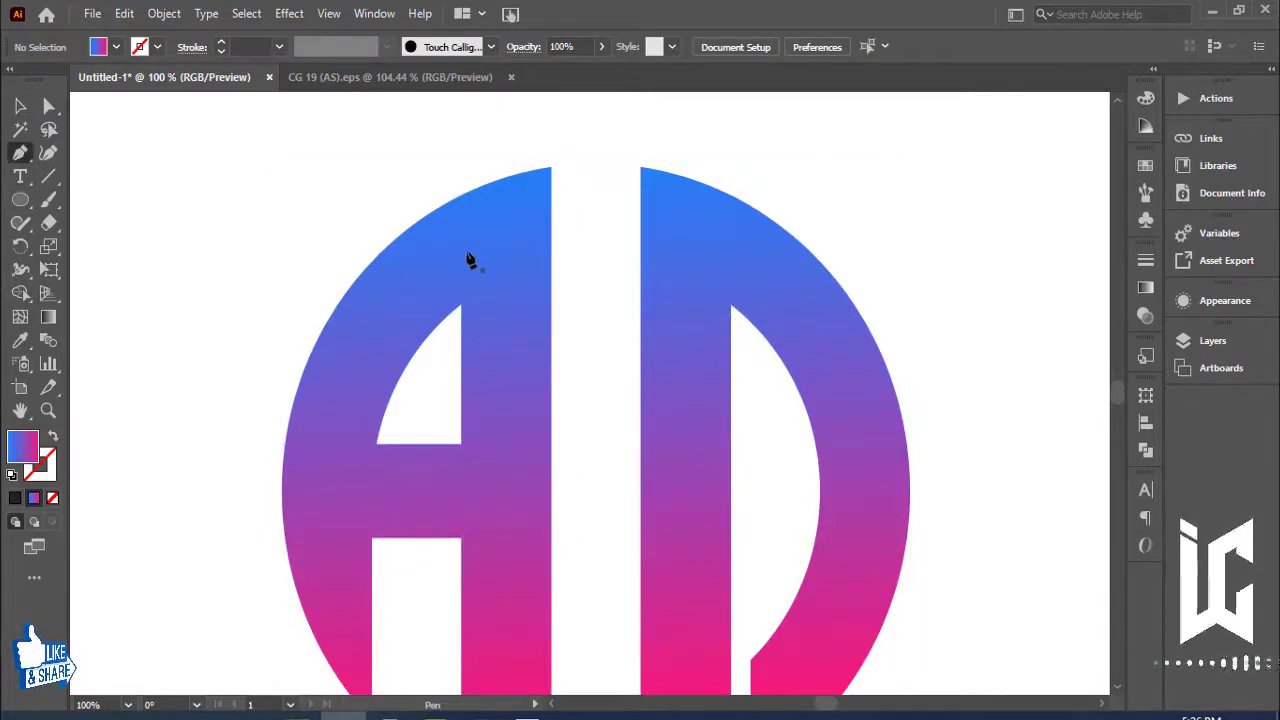
left_click(115, 47)
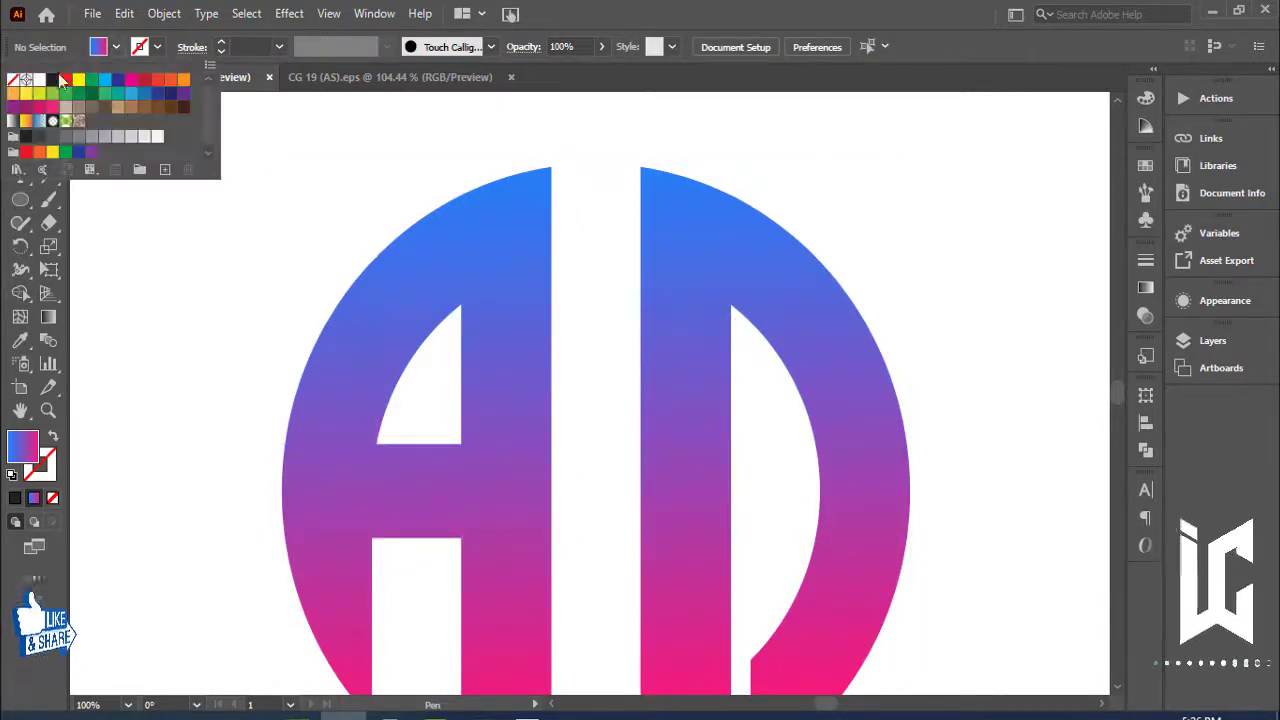
left_click(158, 47)
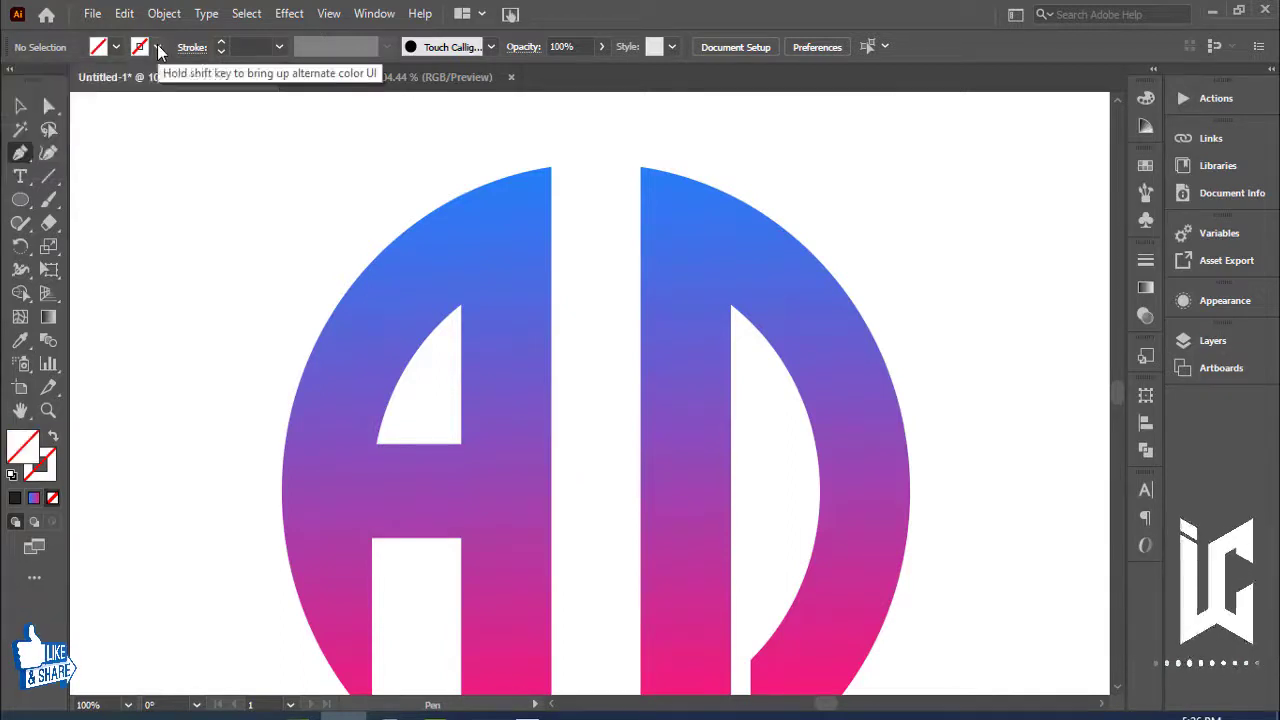
left_click(158, 47)
left_click(52, 79)
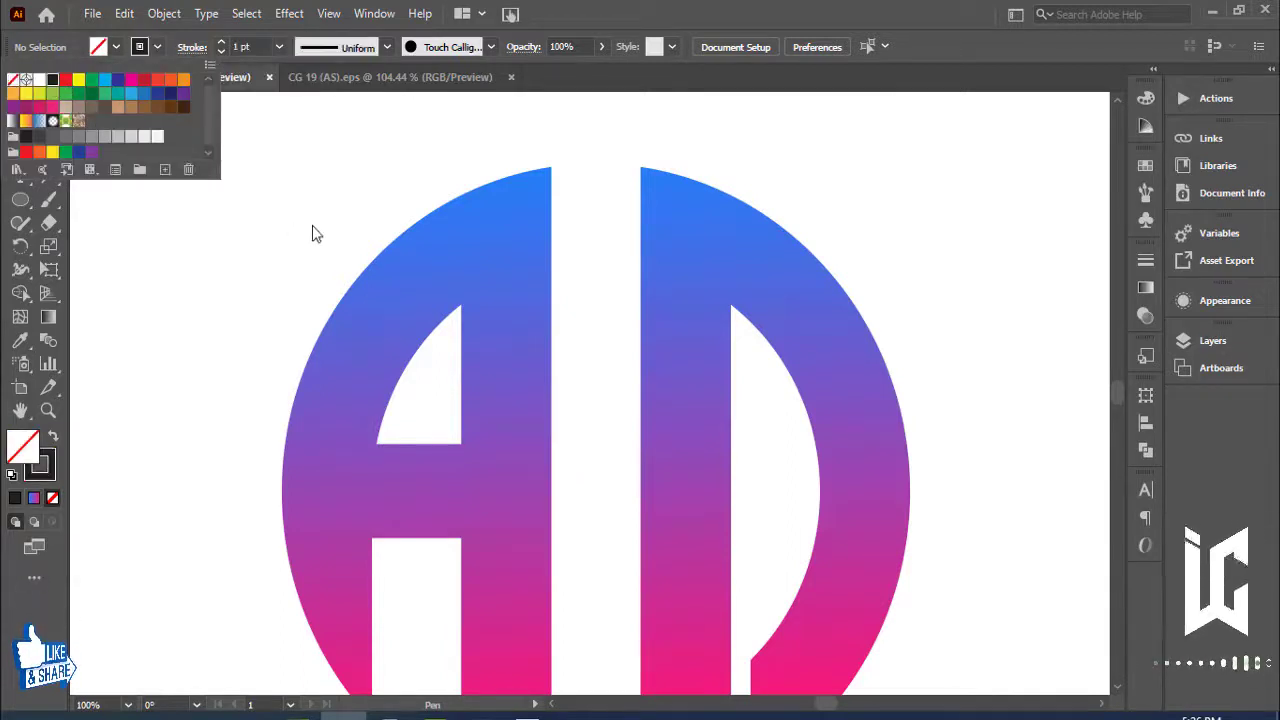
left_click(366, 280)
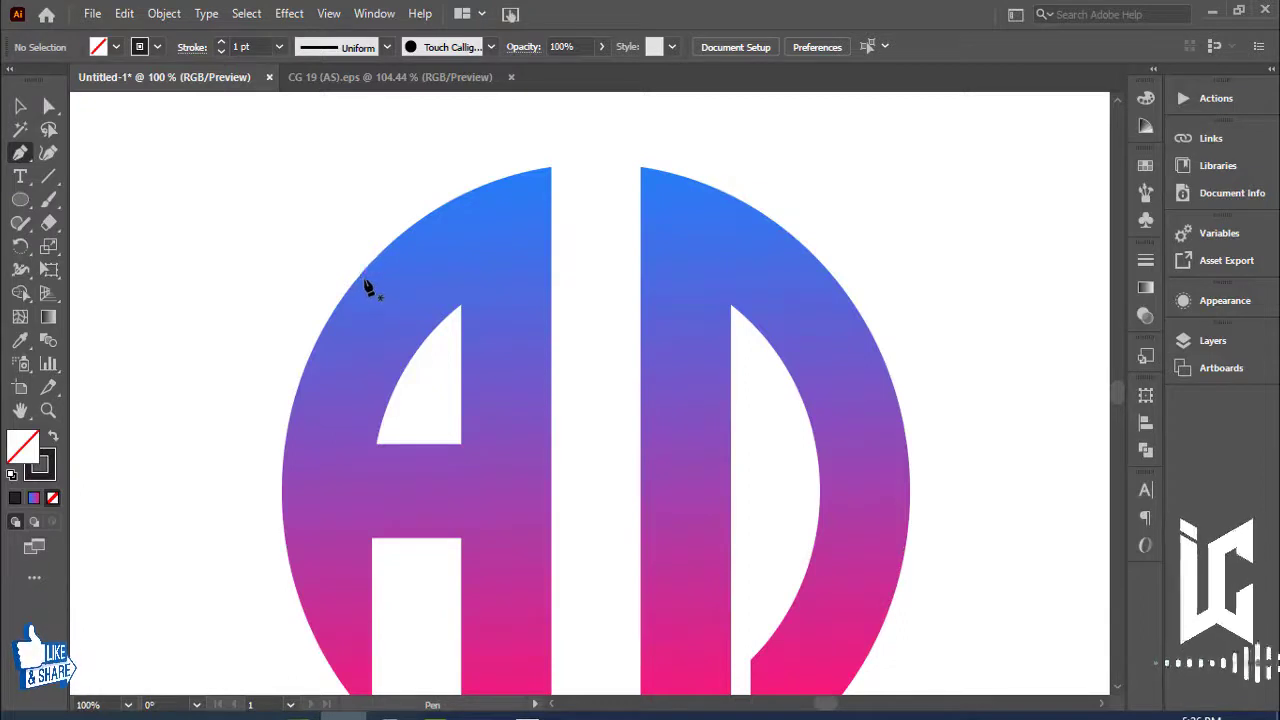
Draw a curved sliver along the A's top arc and rotate it into place
mouse_move(518, 231)
left_mouse_down()
mouse_move(530, 187)
mouse_move(614, 172)
left_mouse_up()
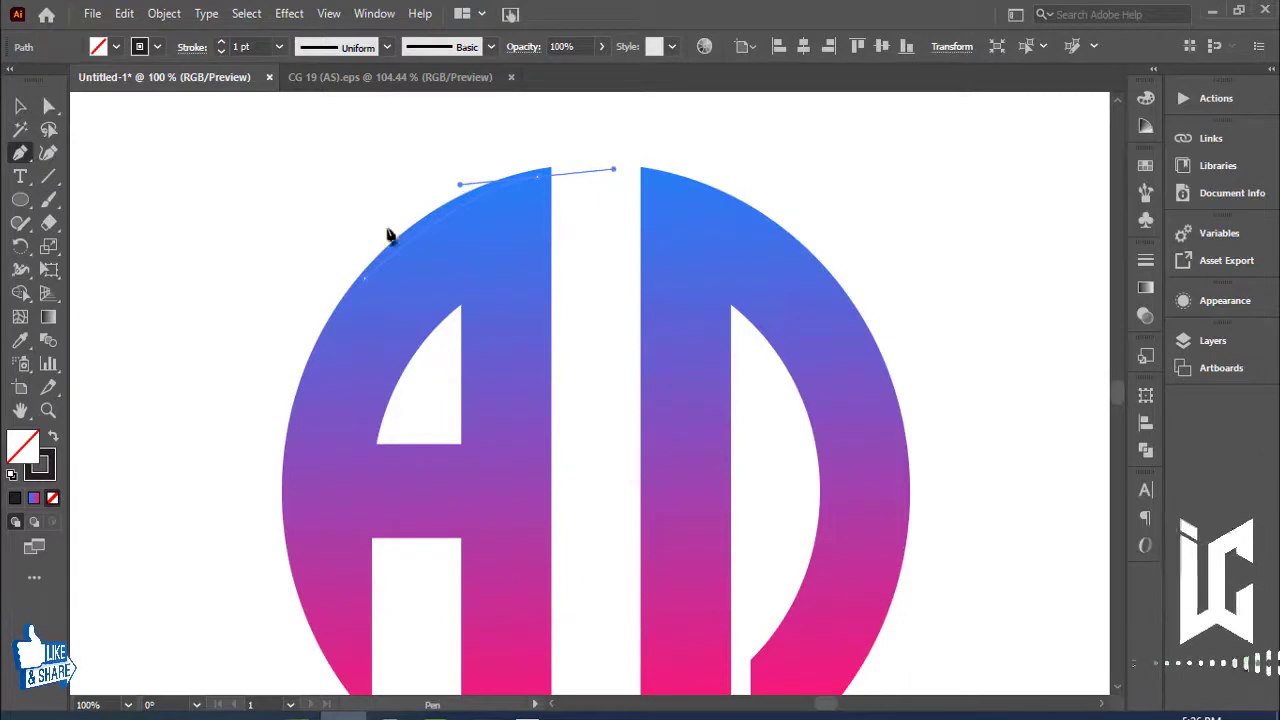
left_click_drag(365, 278, 370, 288)
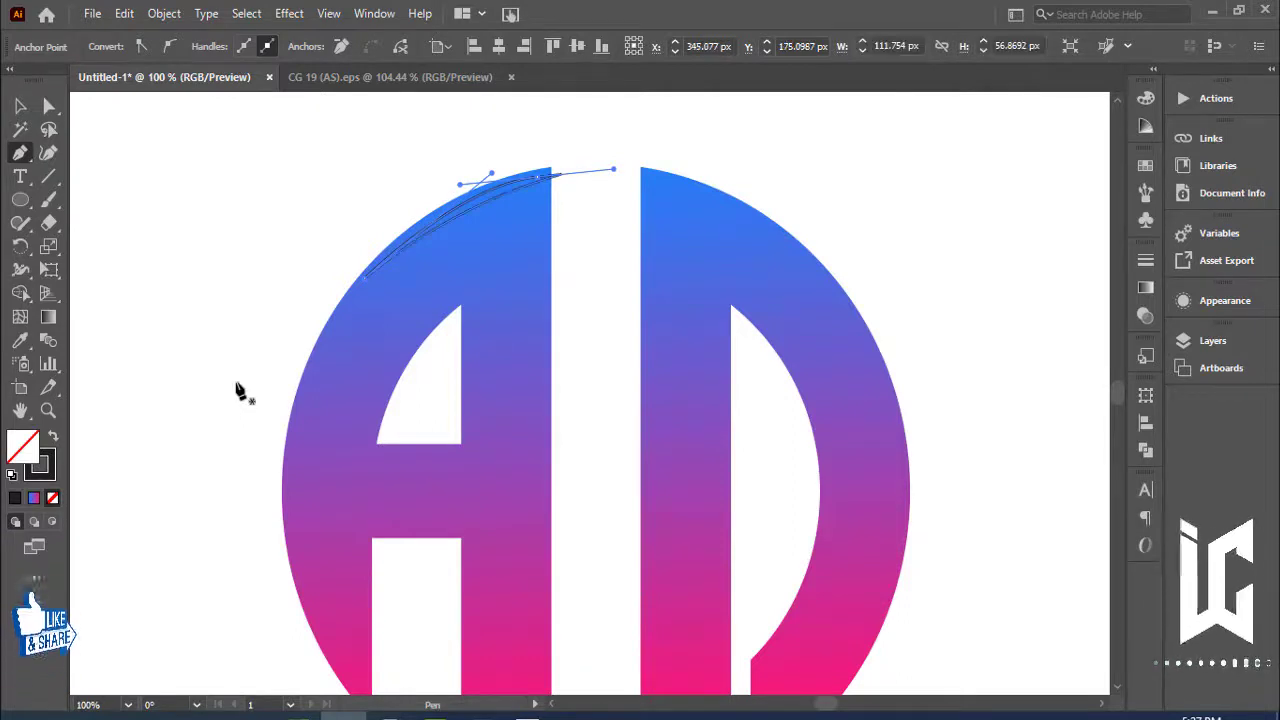
left_click(22, 108)
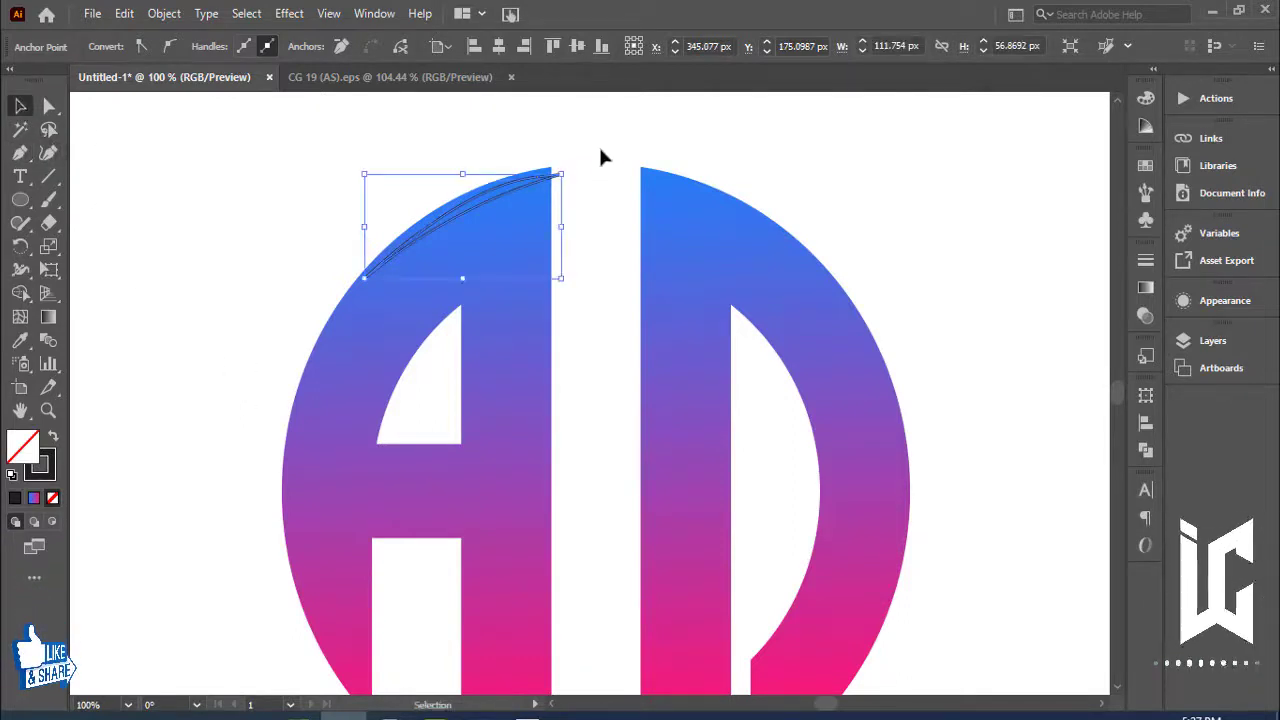
left_click(598, 144)
left_click_drag(552, 189, 545, 198)
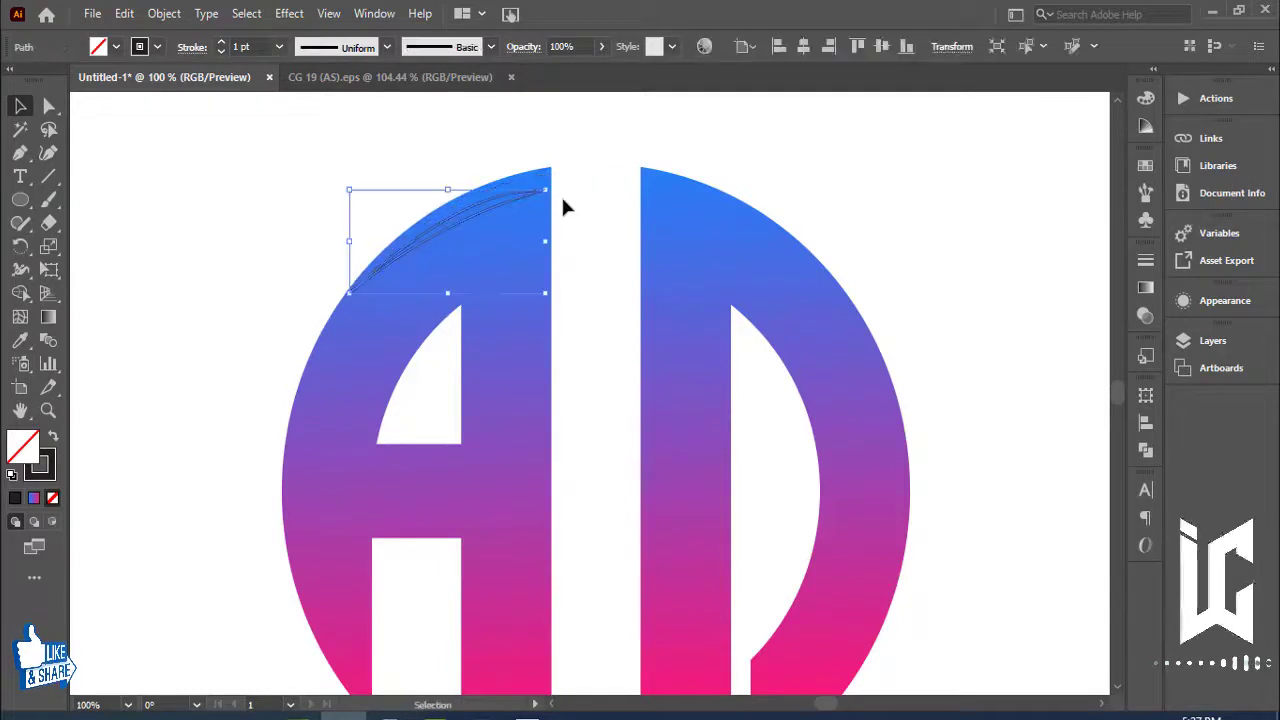
key("ctrl+plus")
key("ctrl+plus")
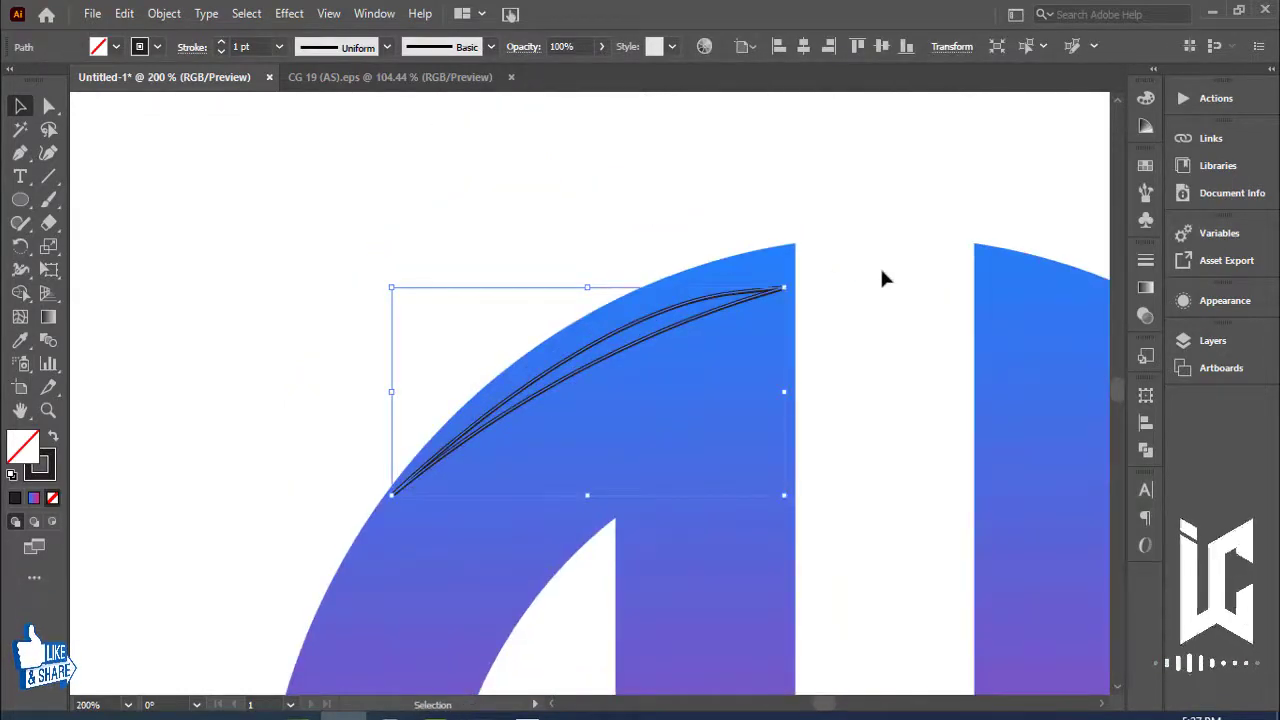
left_click_drag(788, 278, 773, 265)
Fill the crescent sliver with white
key("ctrl+shift+a")
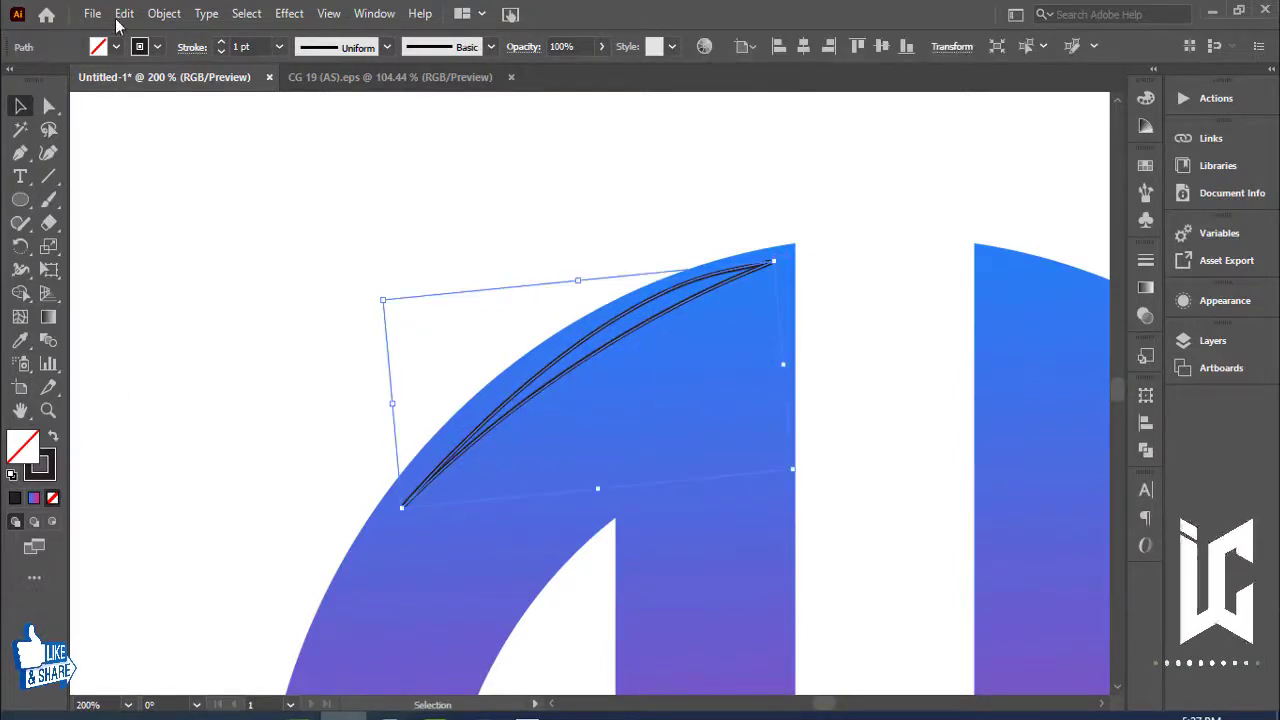
left_click(116, 47)
left_click(37, 89)
Set the sliver's stroke to None and nudge it slightly left
left_click(645, 330)
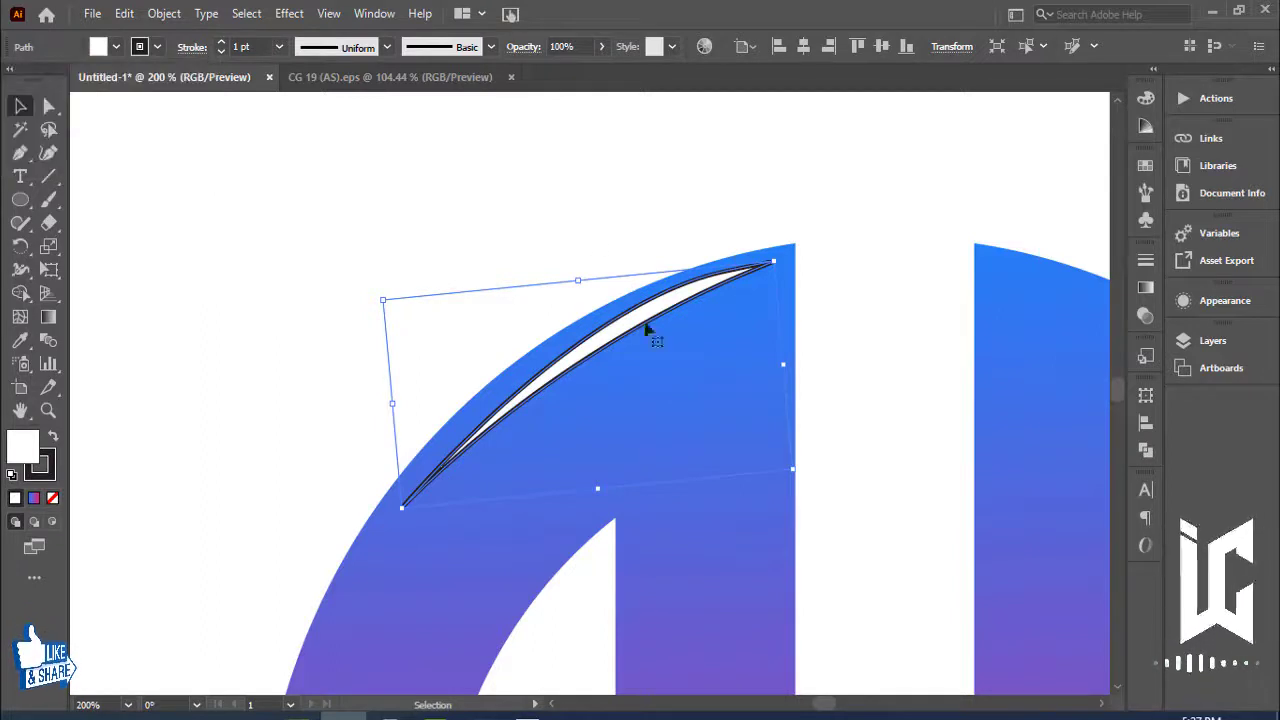
left_click(158, 47)
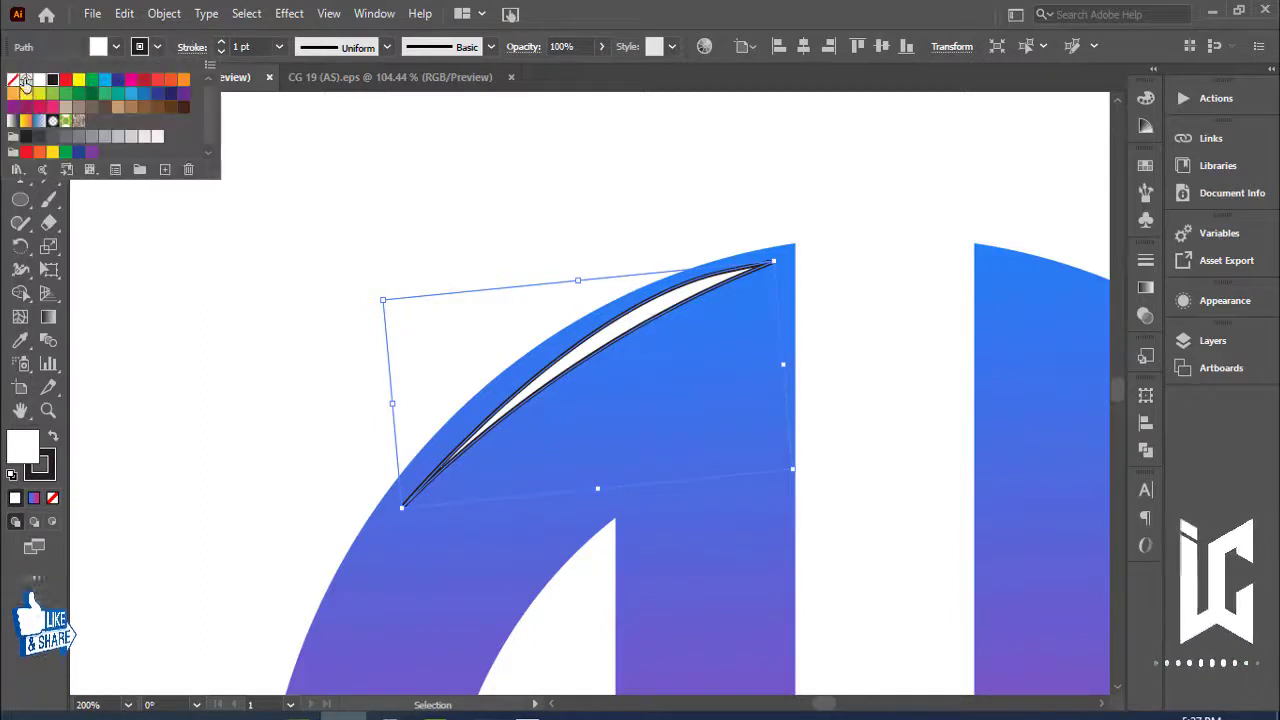
left_click(16, 89)
left_click(740, 300)
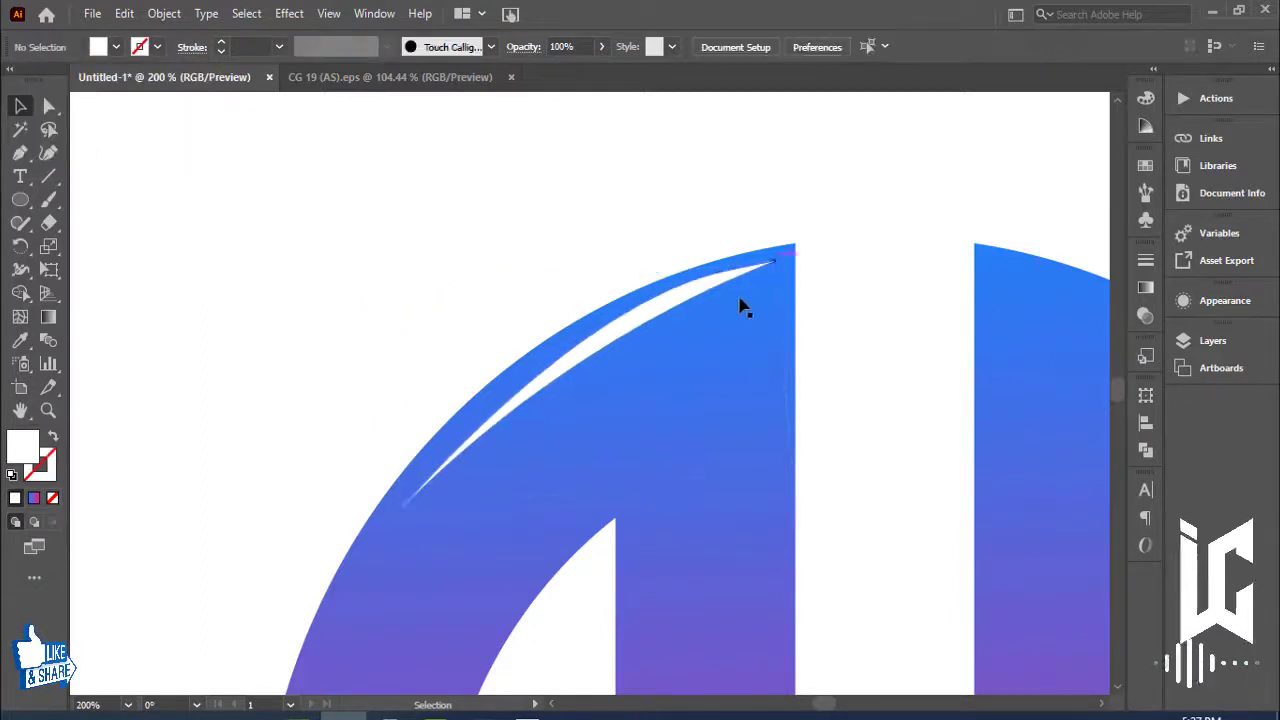
left_click_drag(671, 294, 666, 298)
Reselect the white sliver and bring up the Effect menu
left_click(786, 234)
left_click(716, 290)
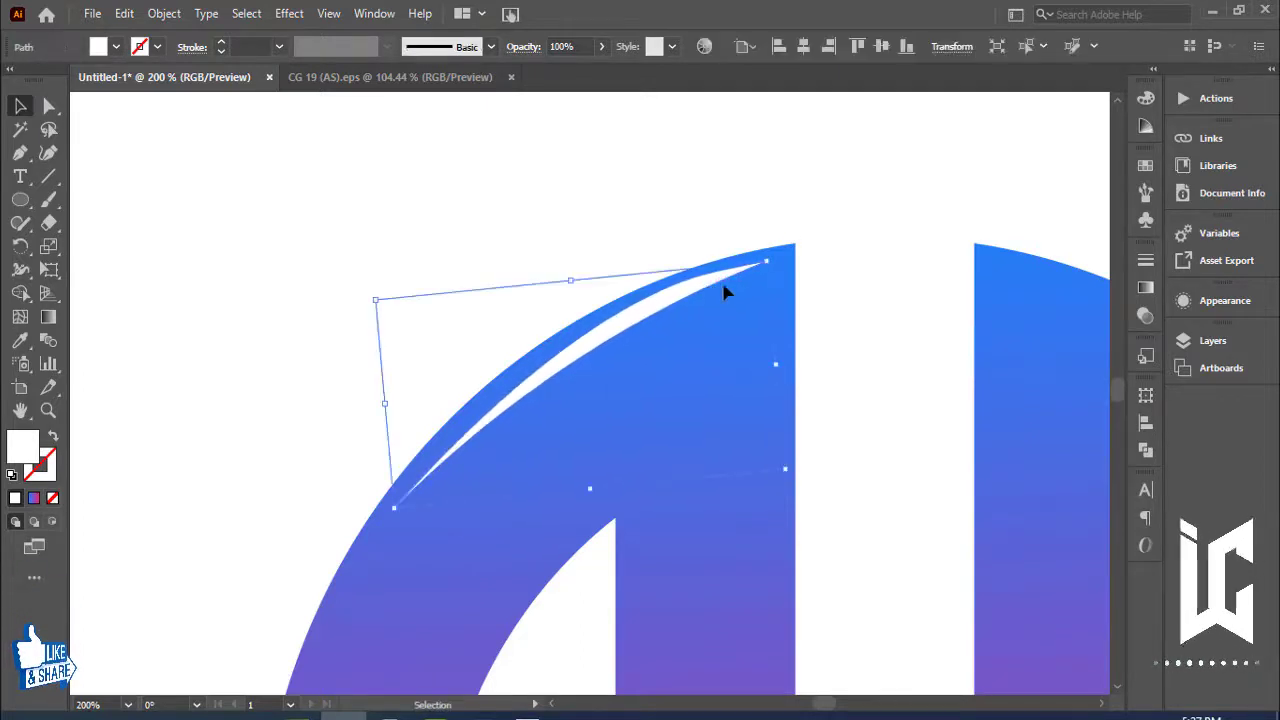
left_click(362, 22)
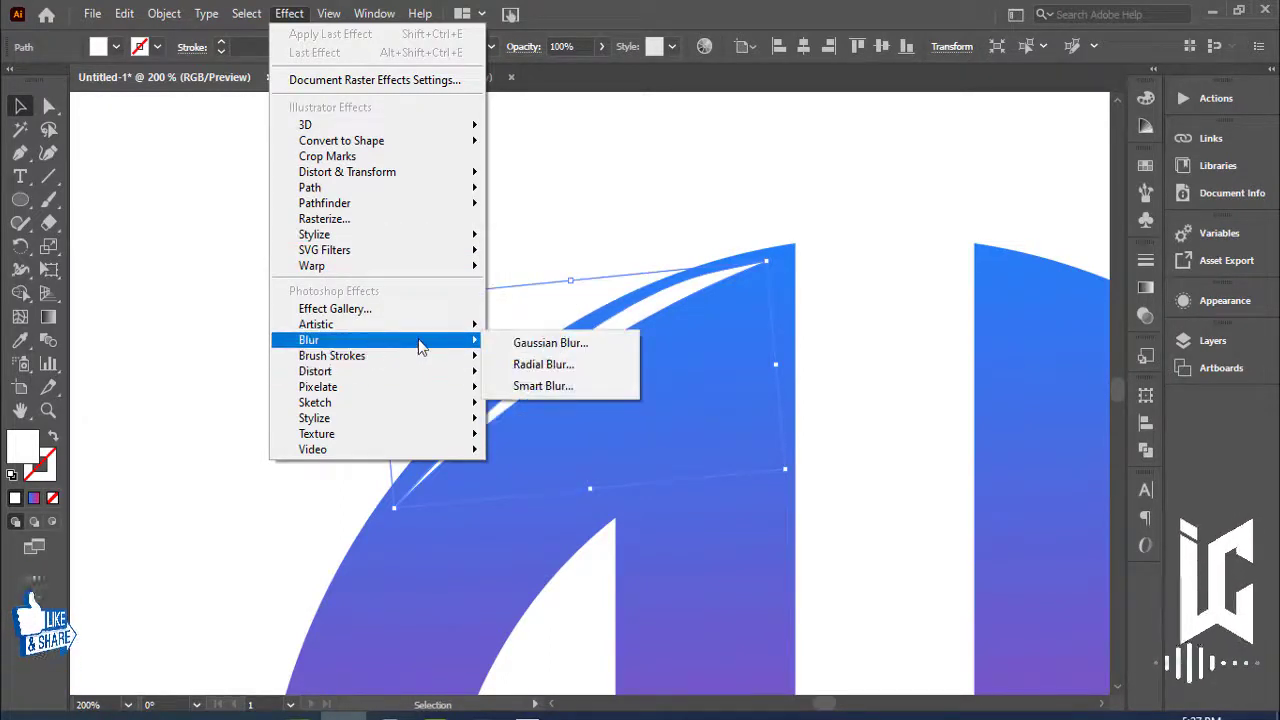
mouse_move(372, 340)
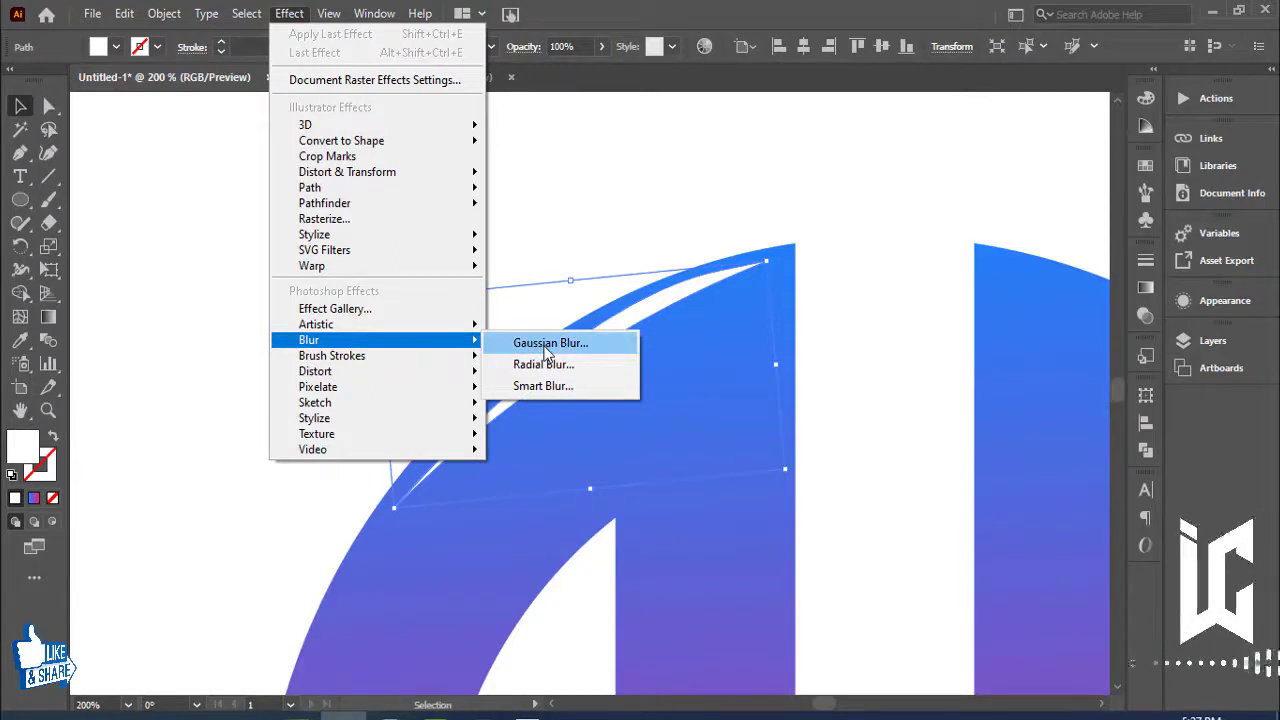
Apply an 8 px Gaussian Blur to the white sliver, then zoom out to the whole logo
left_click(548, 343)
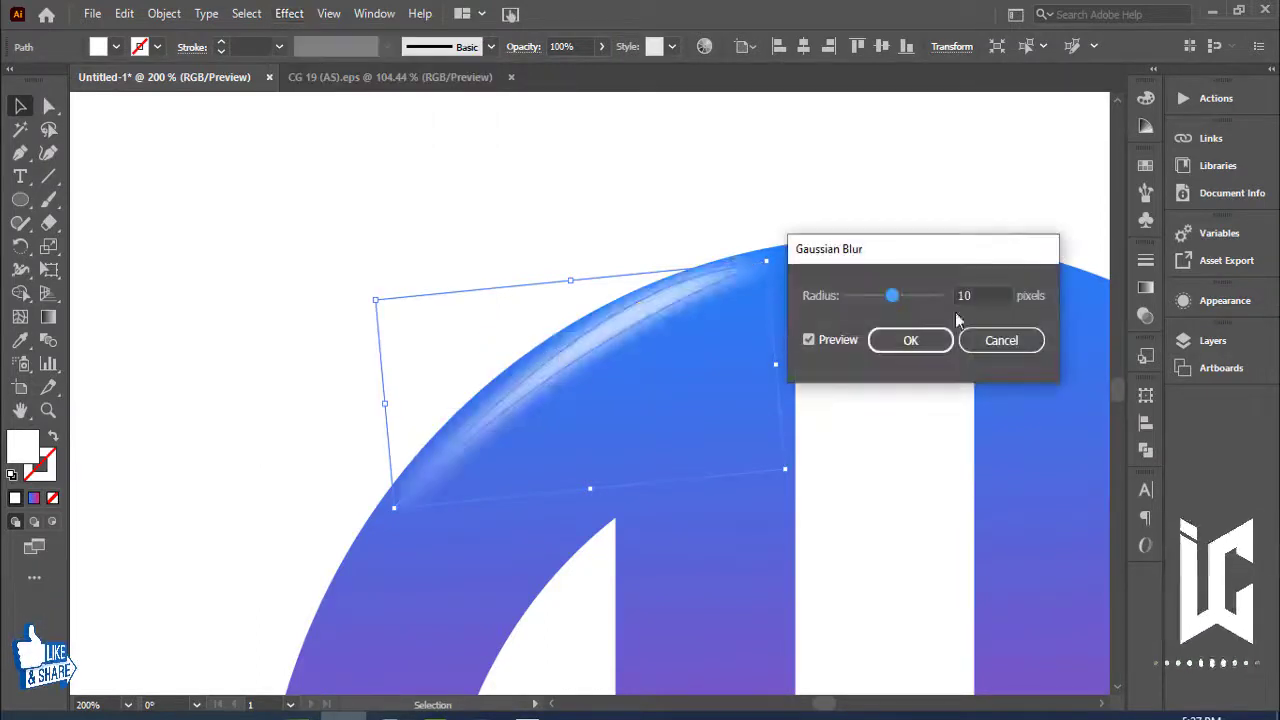
left_click_drag(990, 296, 923, 298)
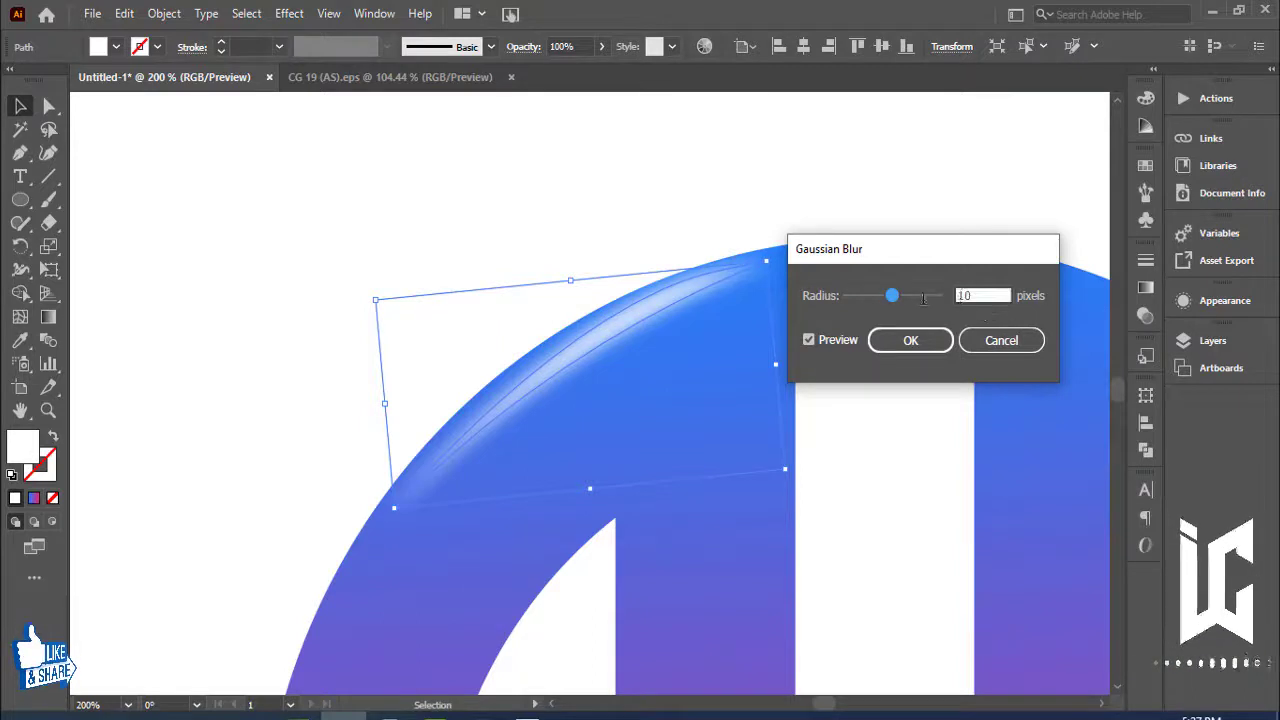
type("9")
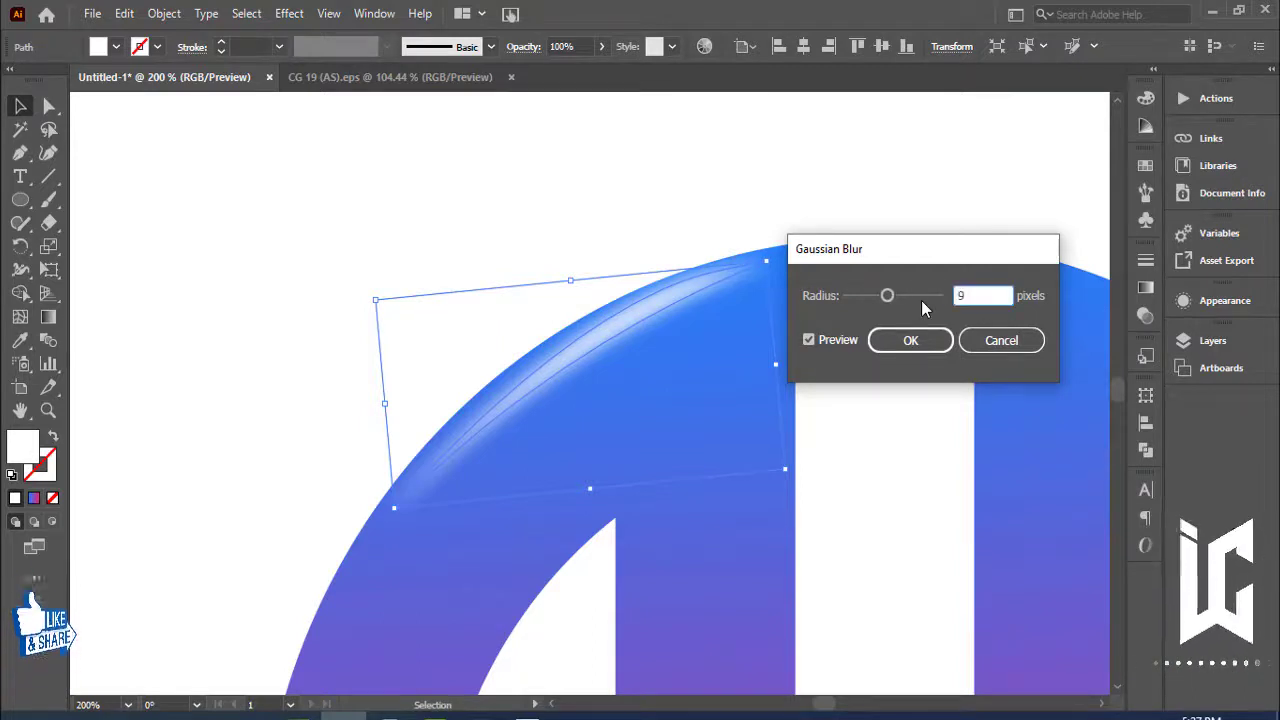
key("BackSpace")
type("8")
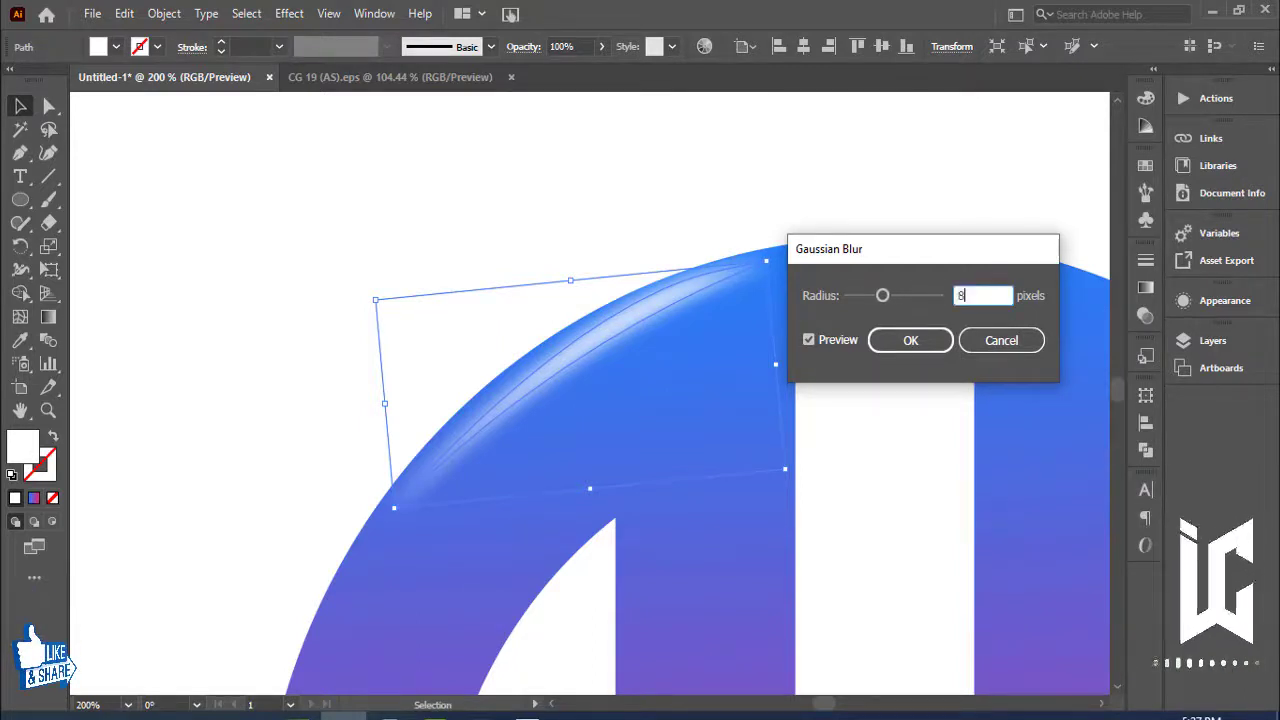
left_click(921, 345)
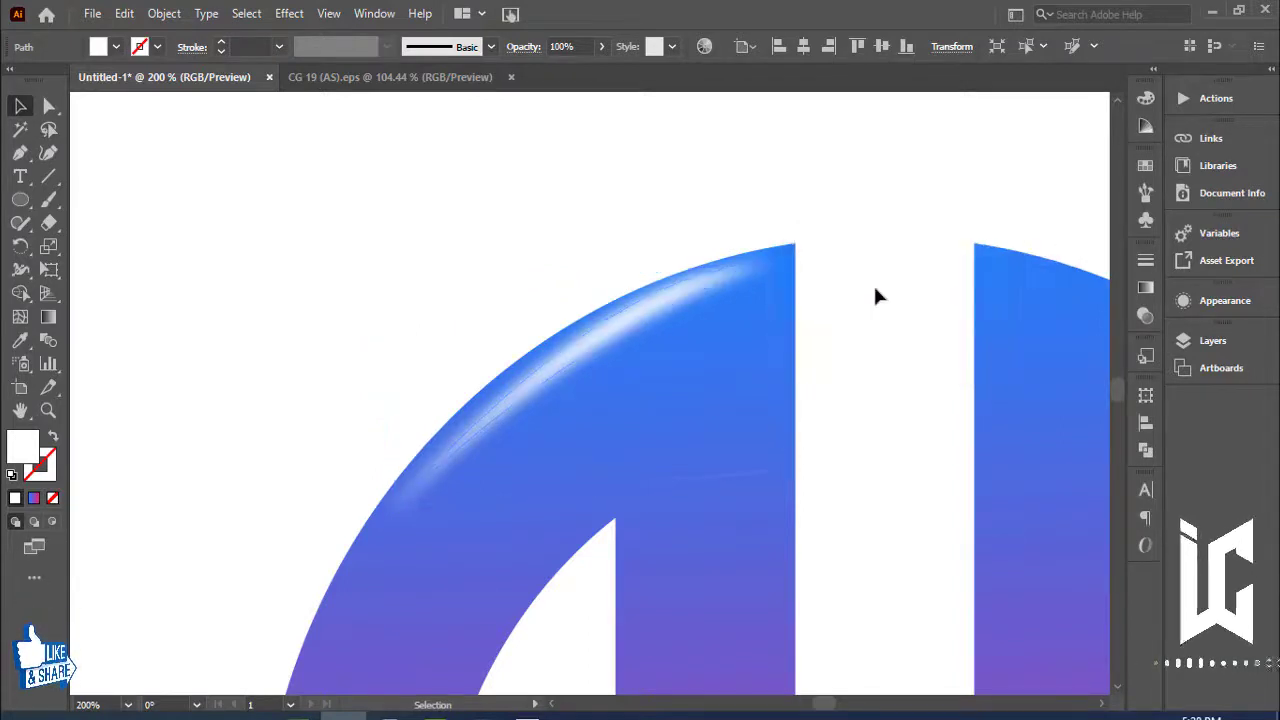
key("ctrl+minus")
key("ctrl+minus")
key("ctrl+minus")
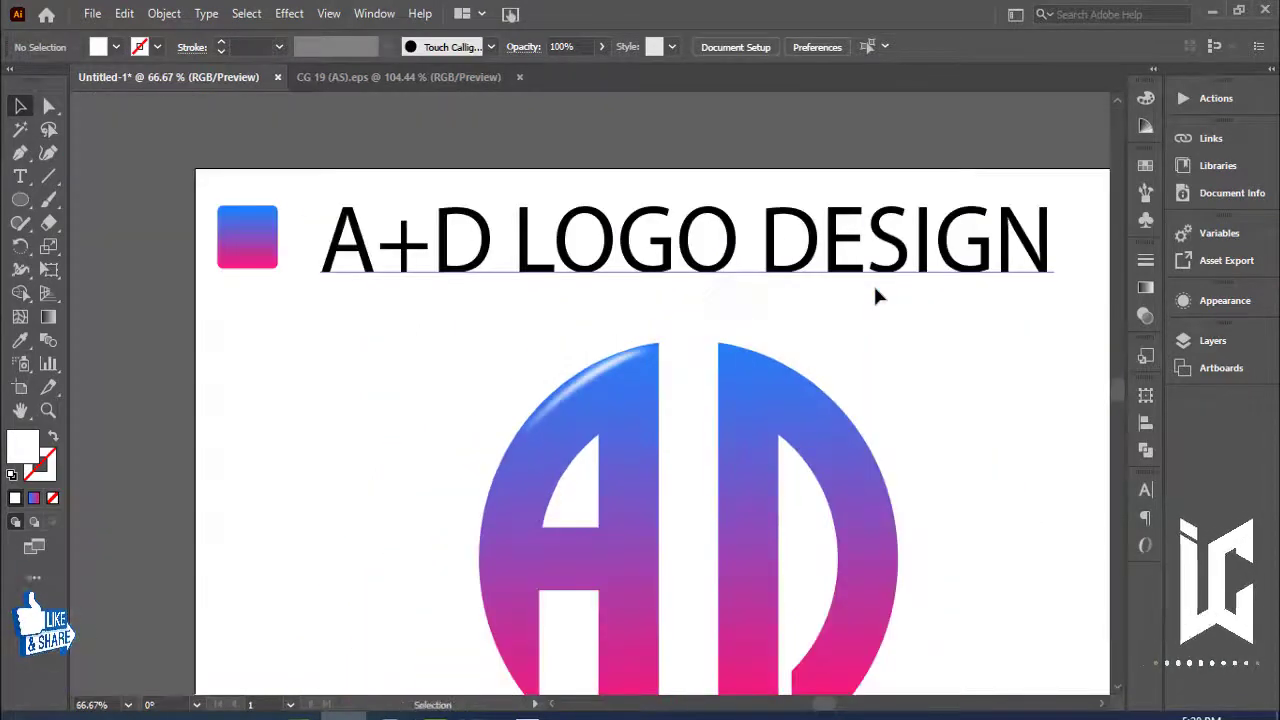
Expand the blurred highlight's appearance and place a copy over the top of the D
left_click_drag(823, 274, 757, 237)
left_click(463, 313)
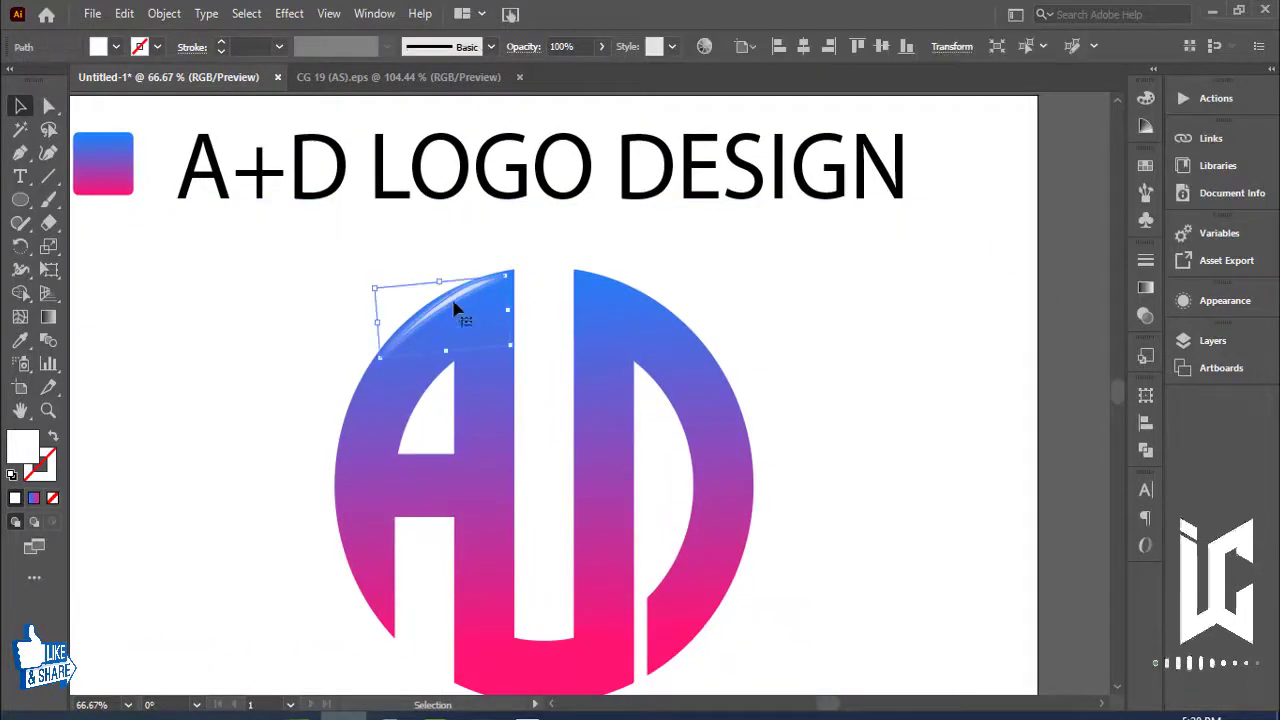
left_click(164, 13)
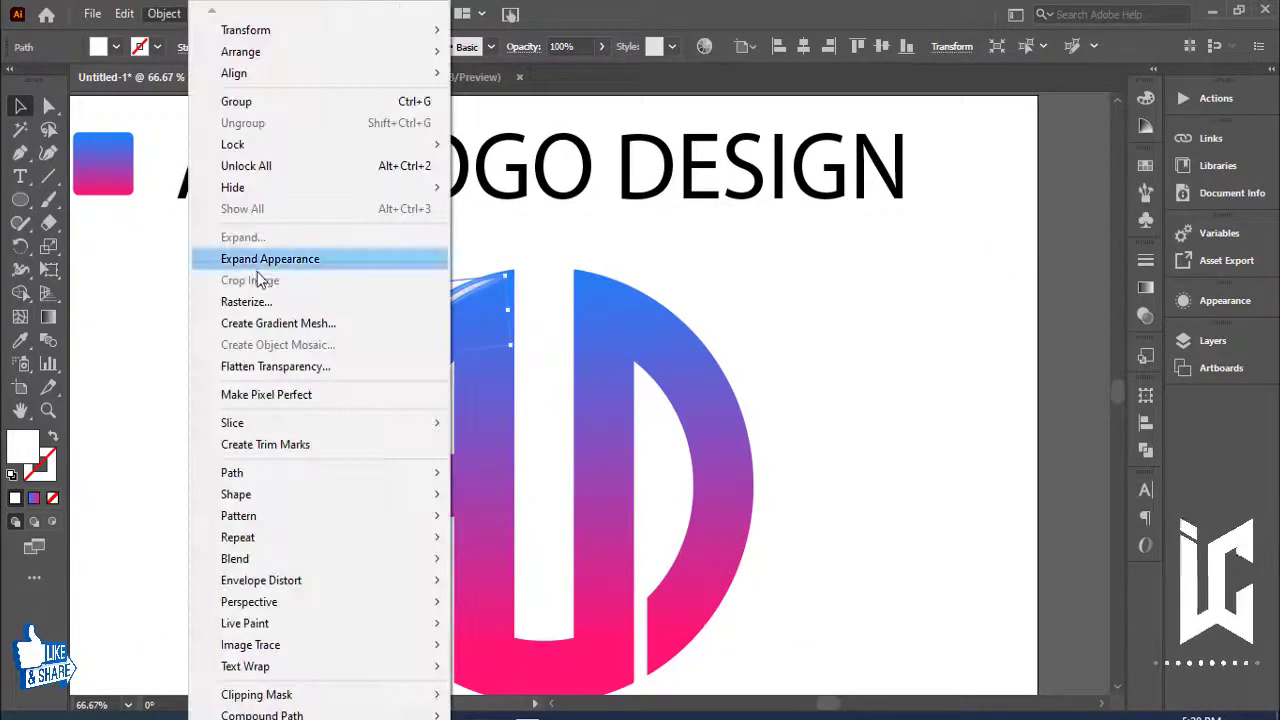
left_click(262, 258)
left_click(776, 365)
left_click_drag(471, 290, 634, 300)
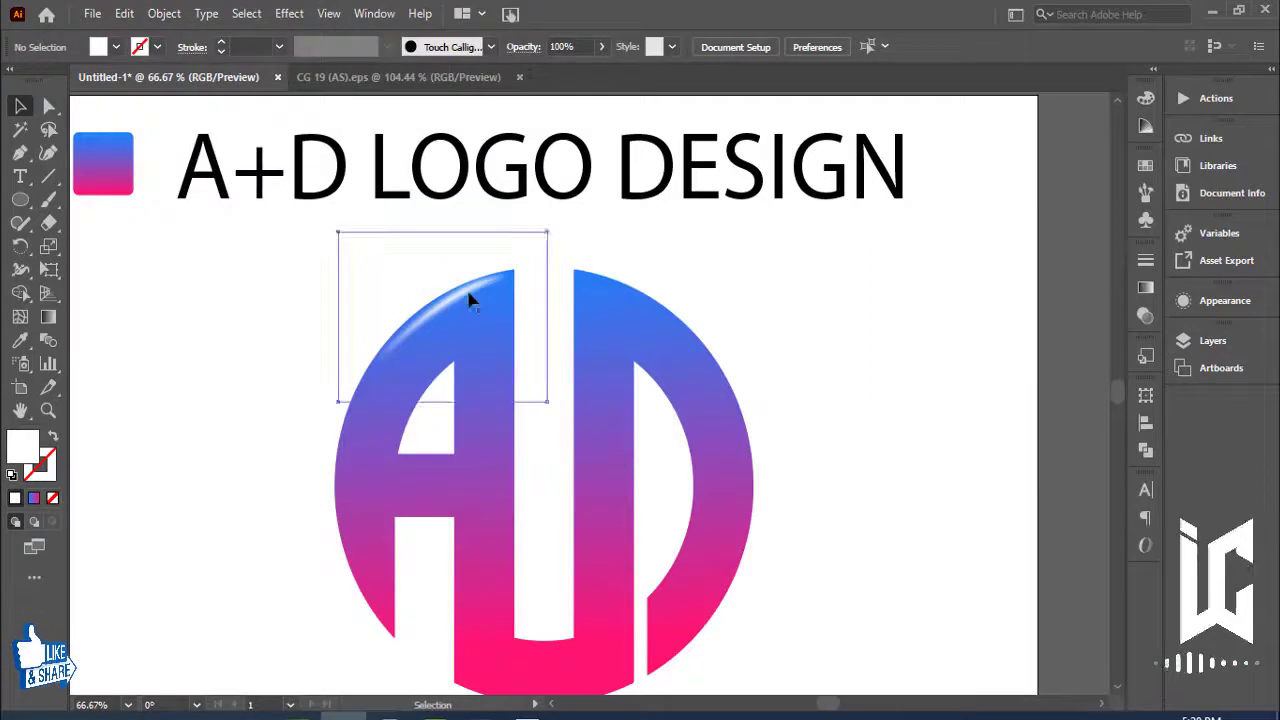
right_click(627, 304)
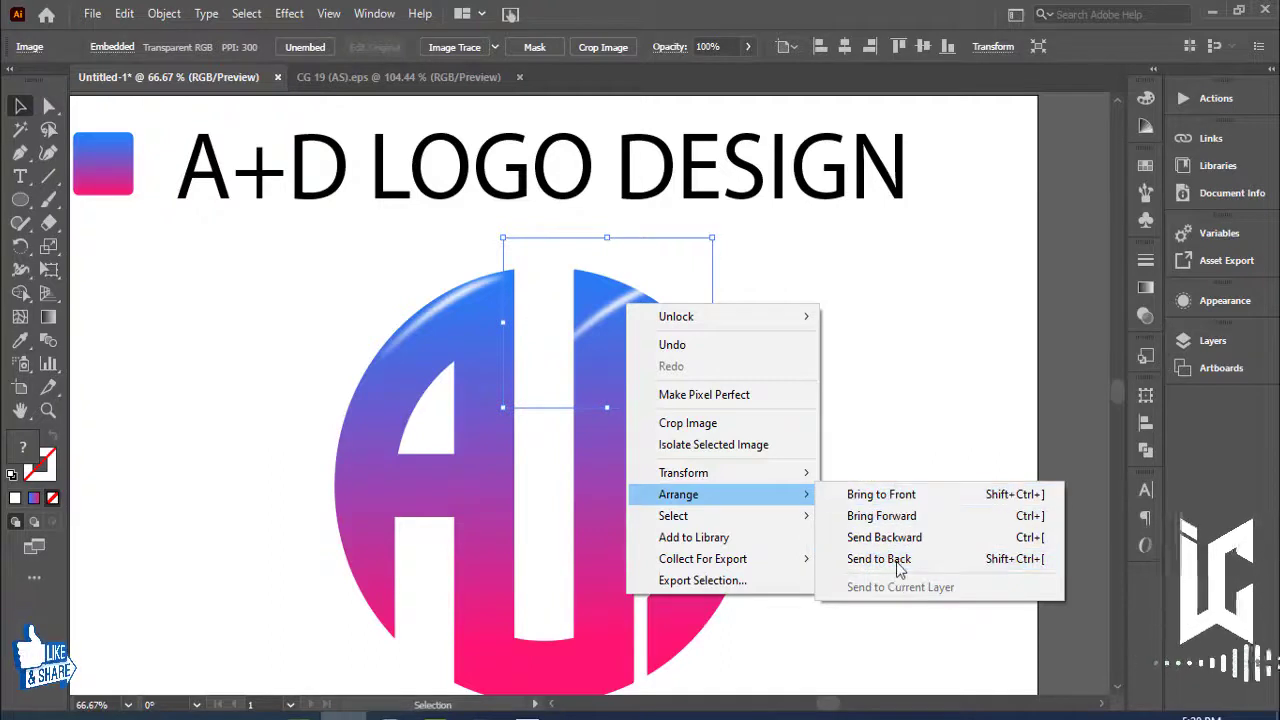
mouse_move(683, 473)
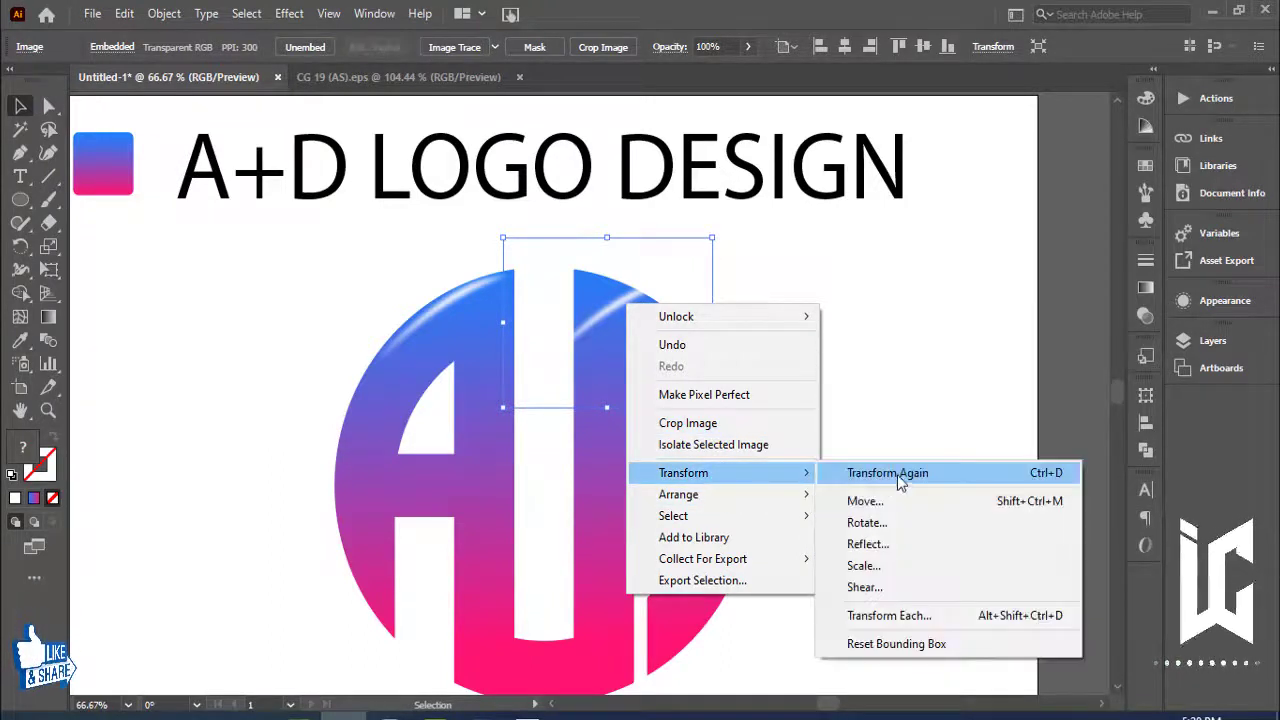
Reflect the copied highlight vertically and position it on the D's upper-right arc
left_click(886, 543)
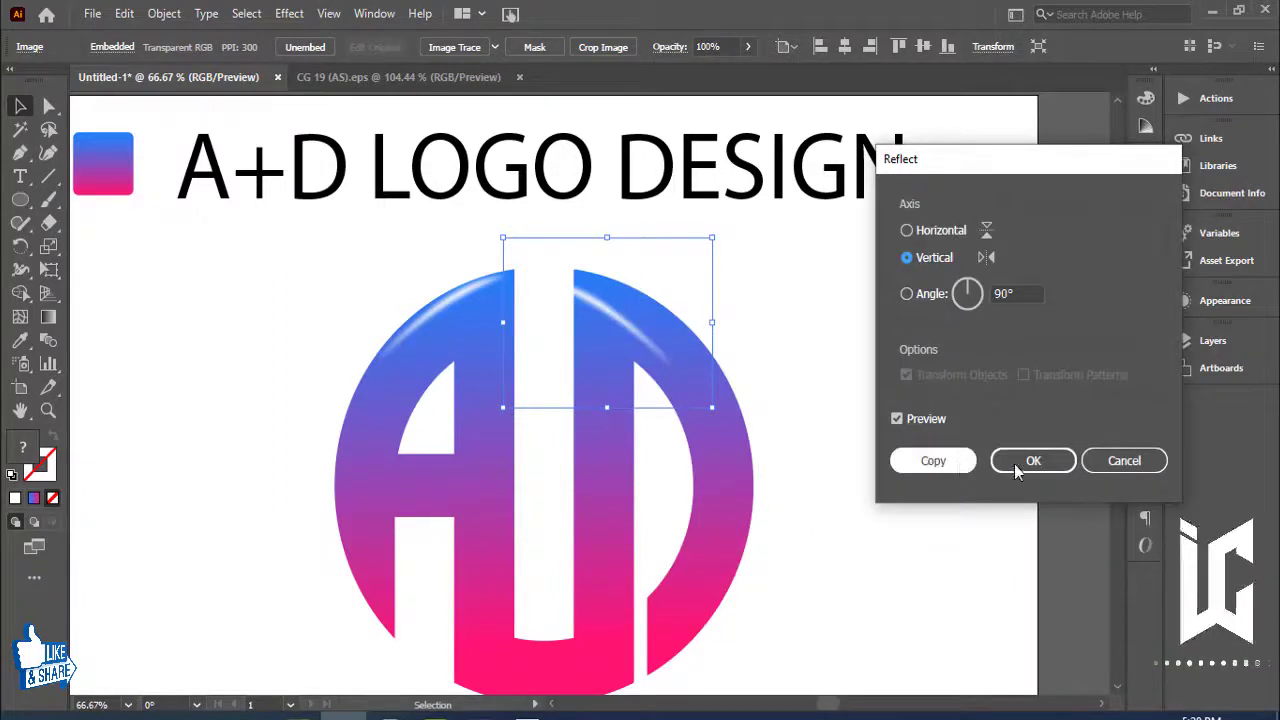
left_click(1030, 465)
left_click_drag(619, 318, 640, 318)
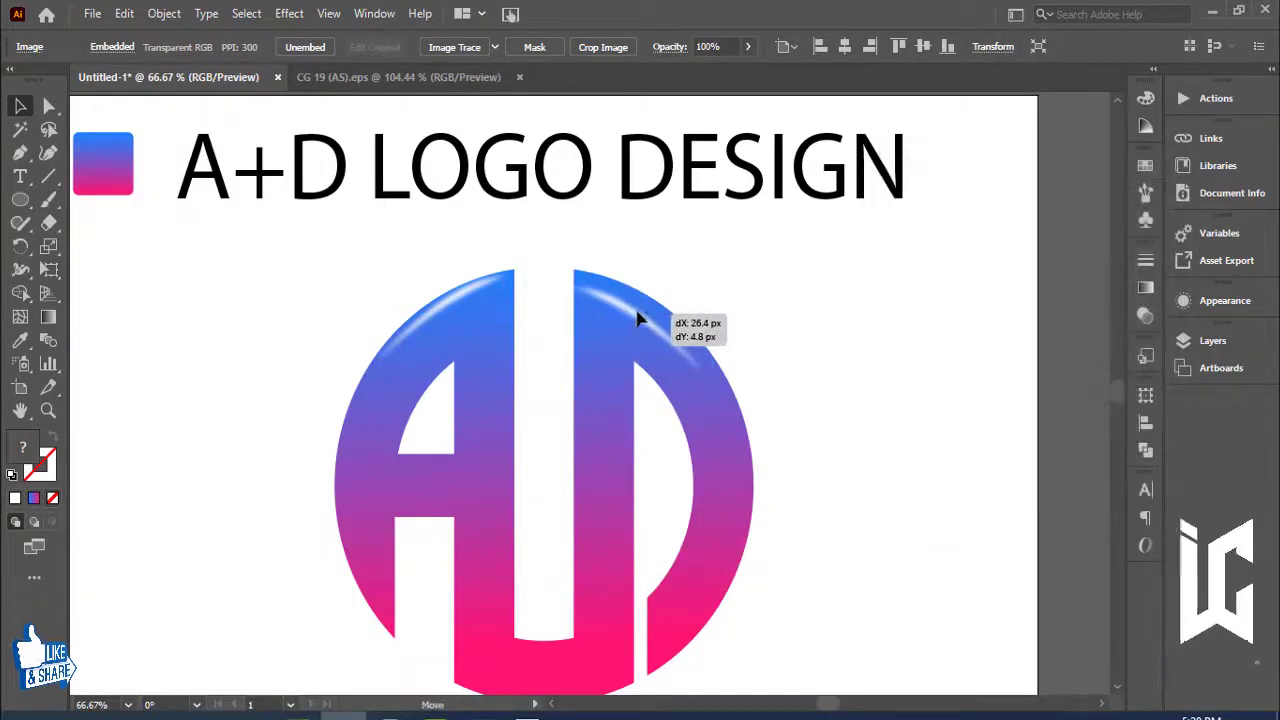
left_click_drag(640, 316, 640, 313)
left_click(883, 454)
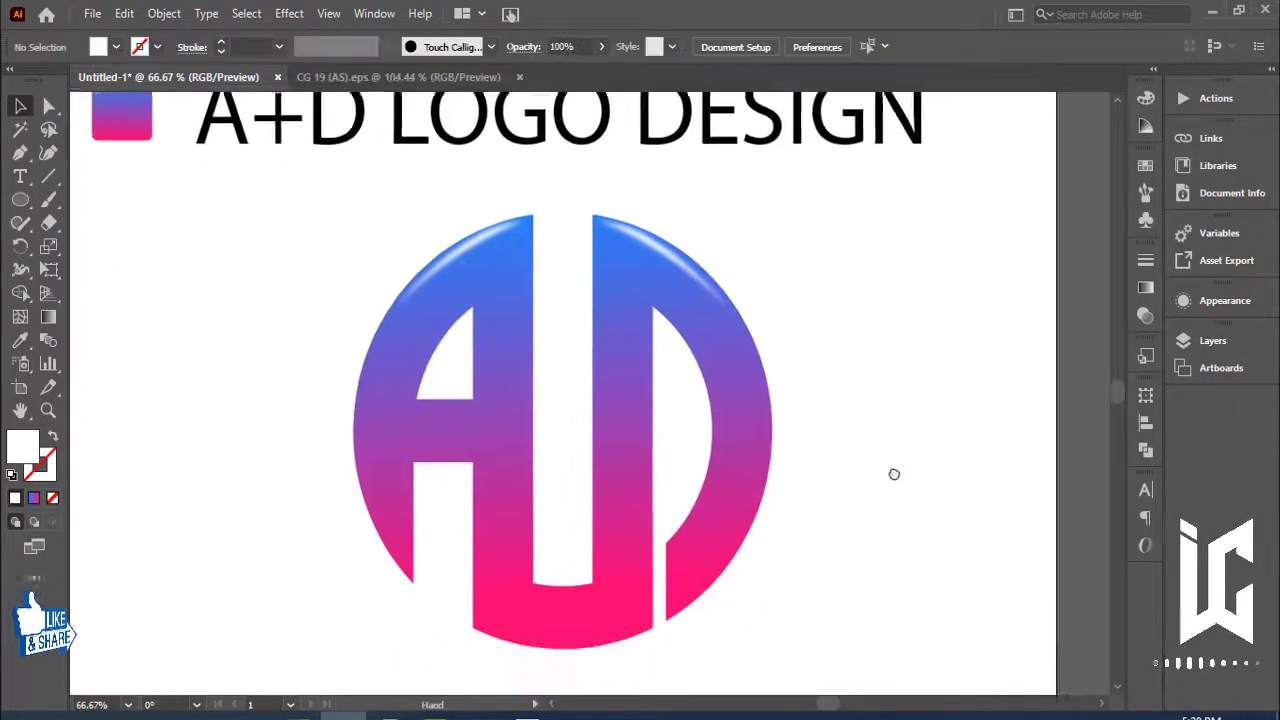
Zoom out to show the whole artboard and deselect everything
left_click_drag(894, 474, 896, 440)
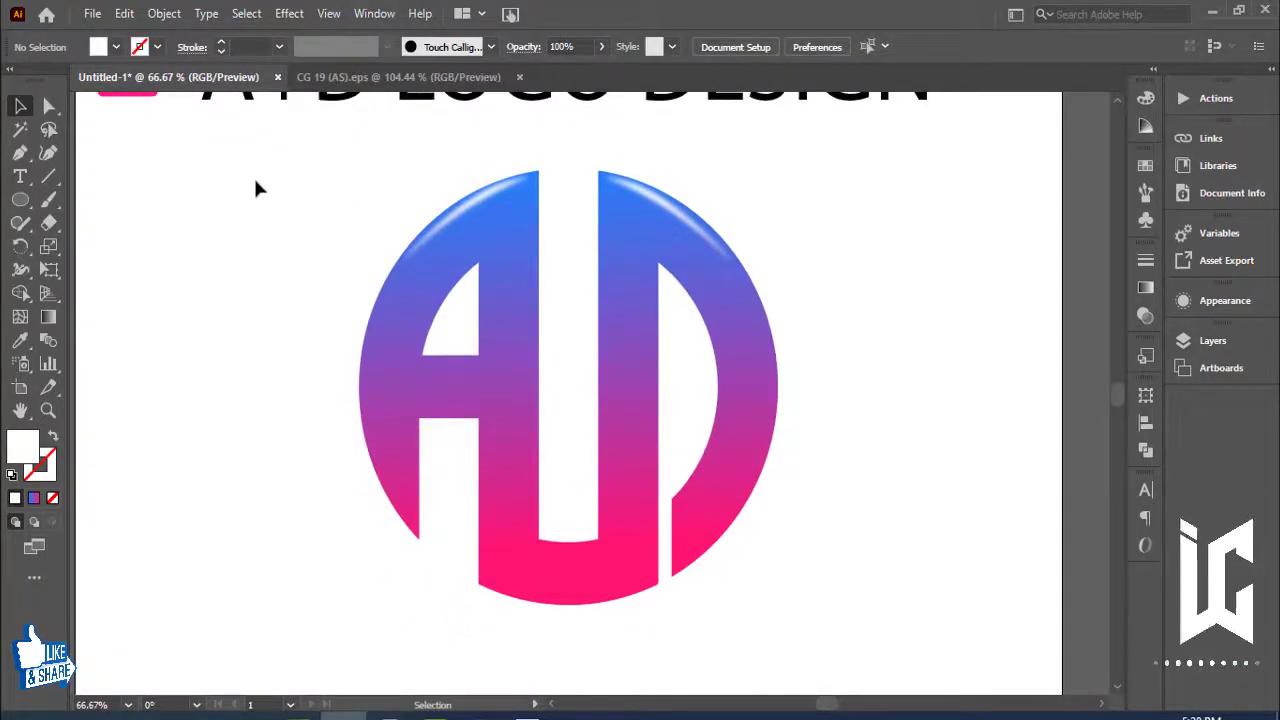
left_click_drag(254, 178, 918, 555)
left_click(836, 402)
key("ctrl+a")
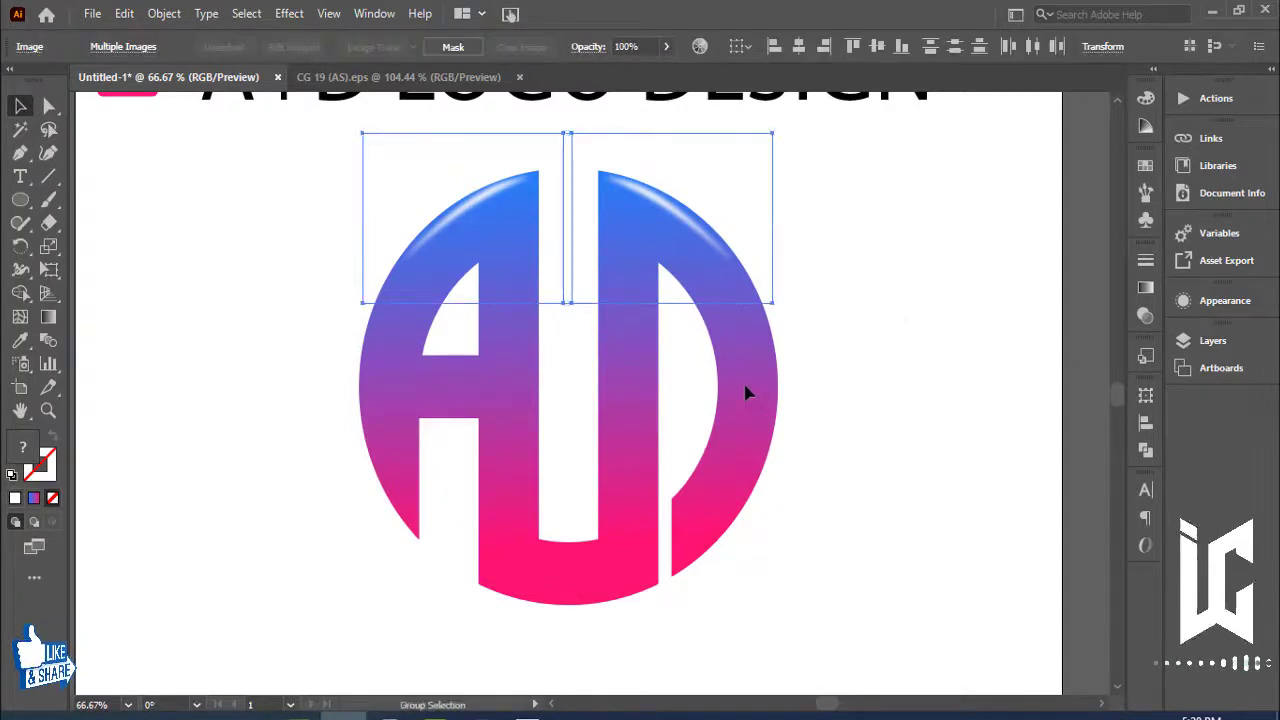
left_click(623, 337)
left_click(308, 197)
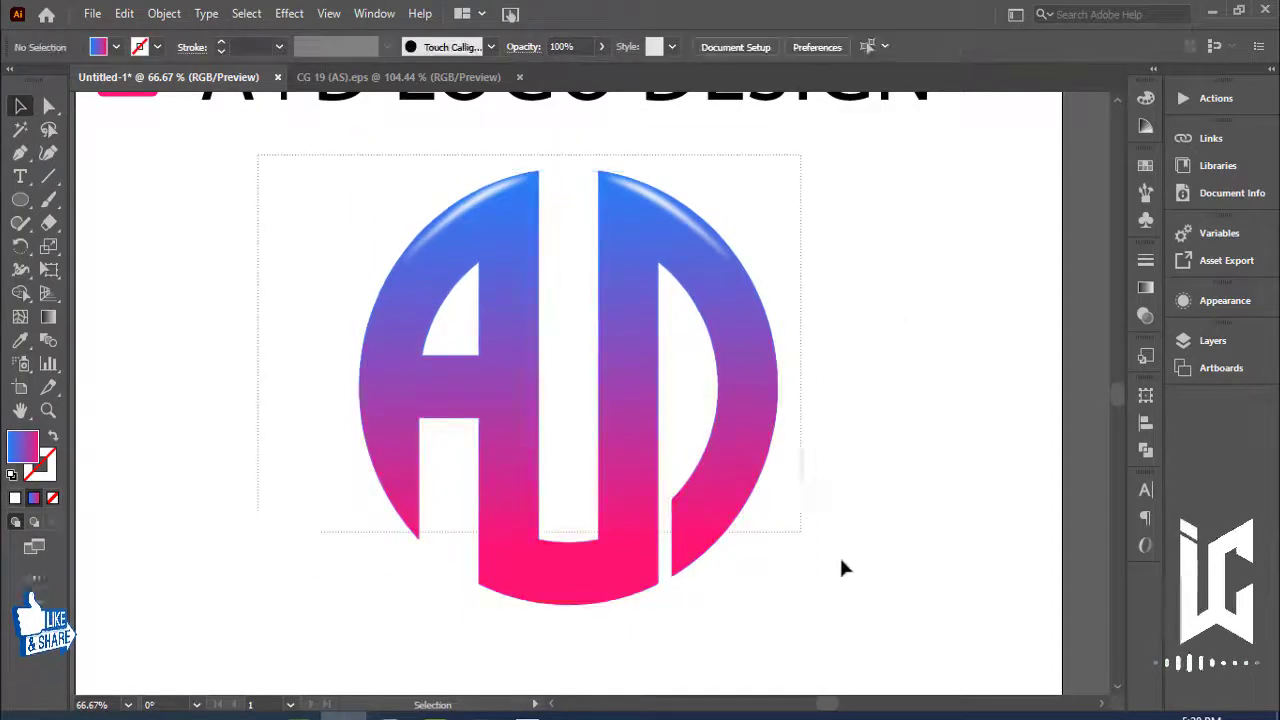
key("ctrl+a")
key("a")
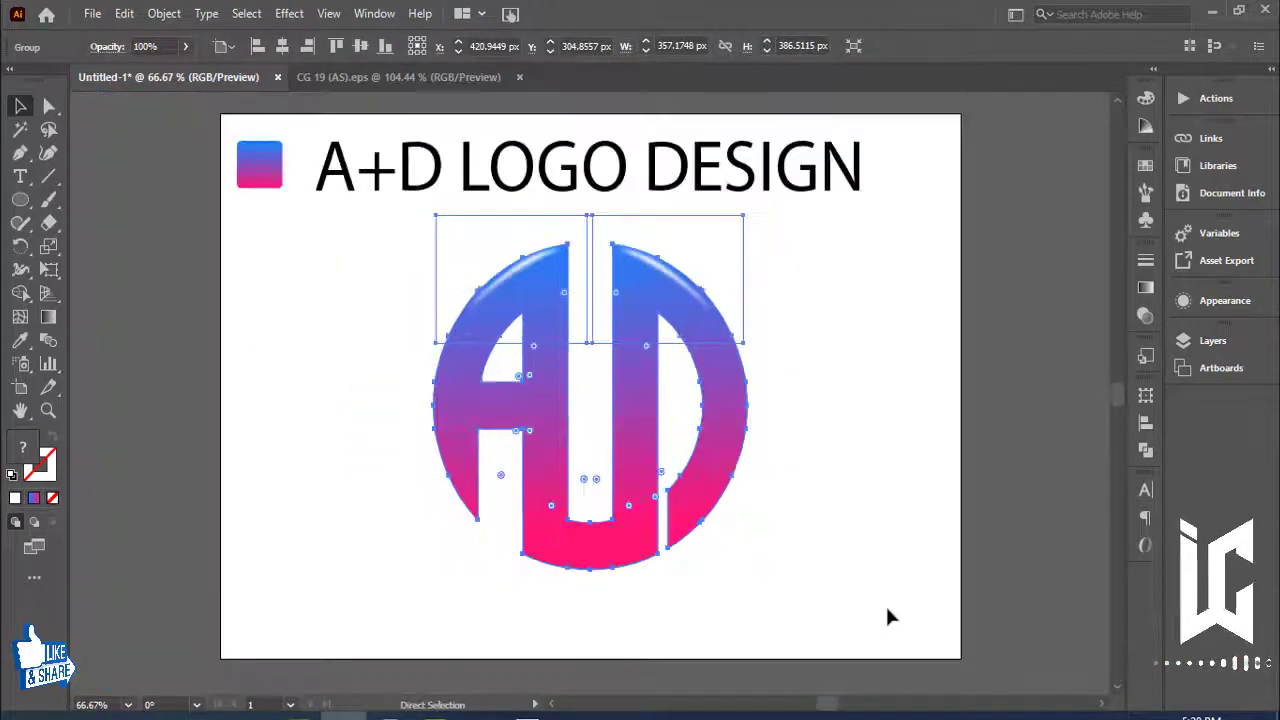
key("v")
left_click(687, 468)
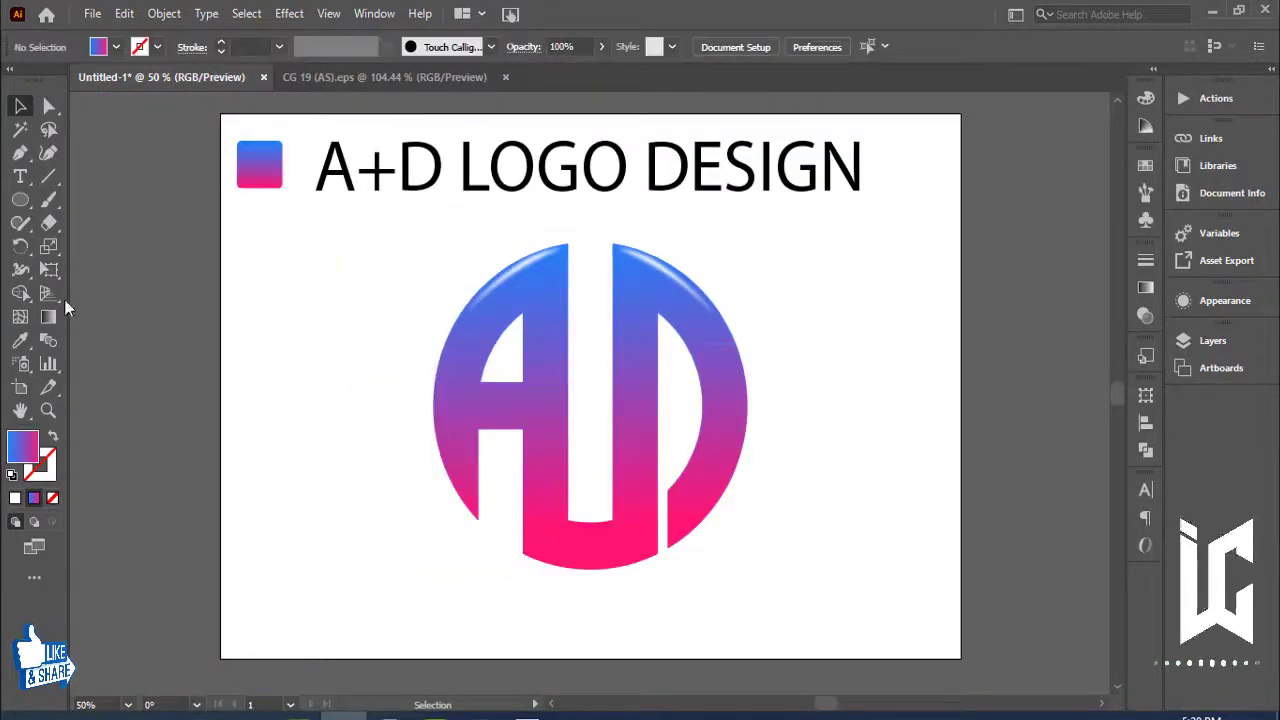
left_click_drag(20, 199, 81, 201)
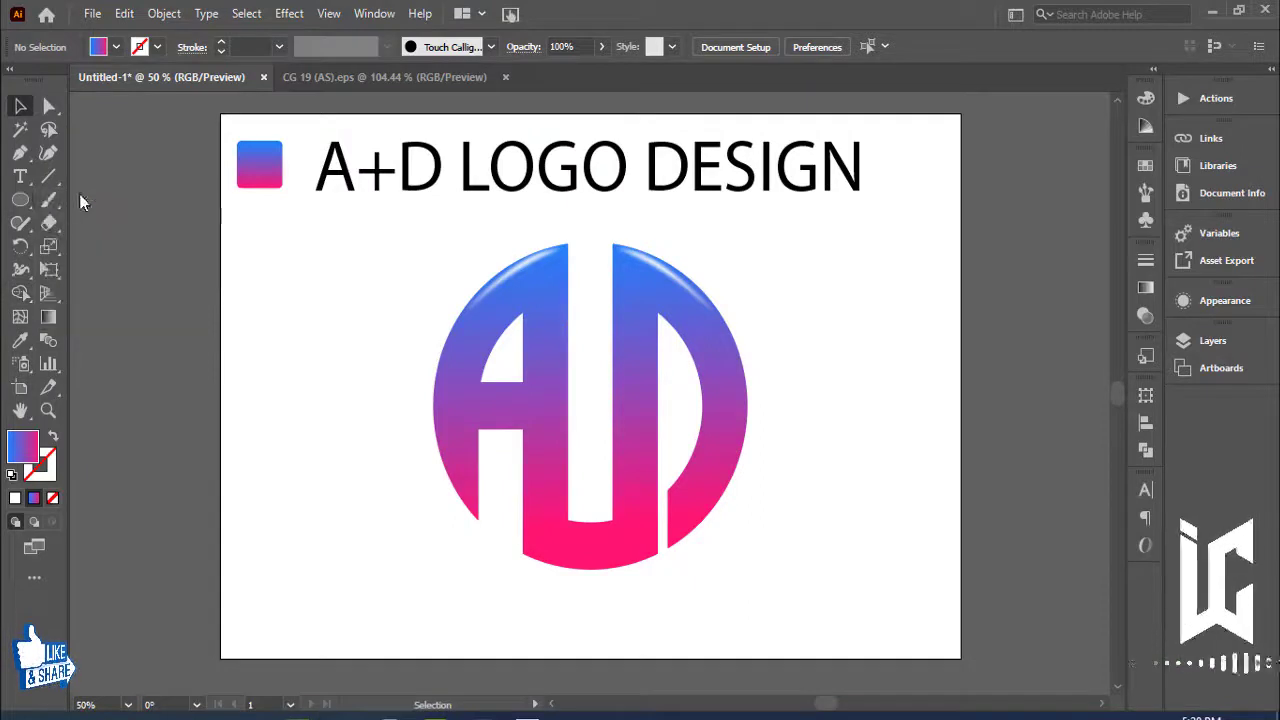
Draw an artboard-sized rectangle filled with dark navy #060335
key("m")
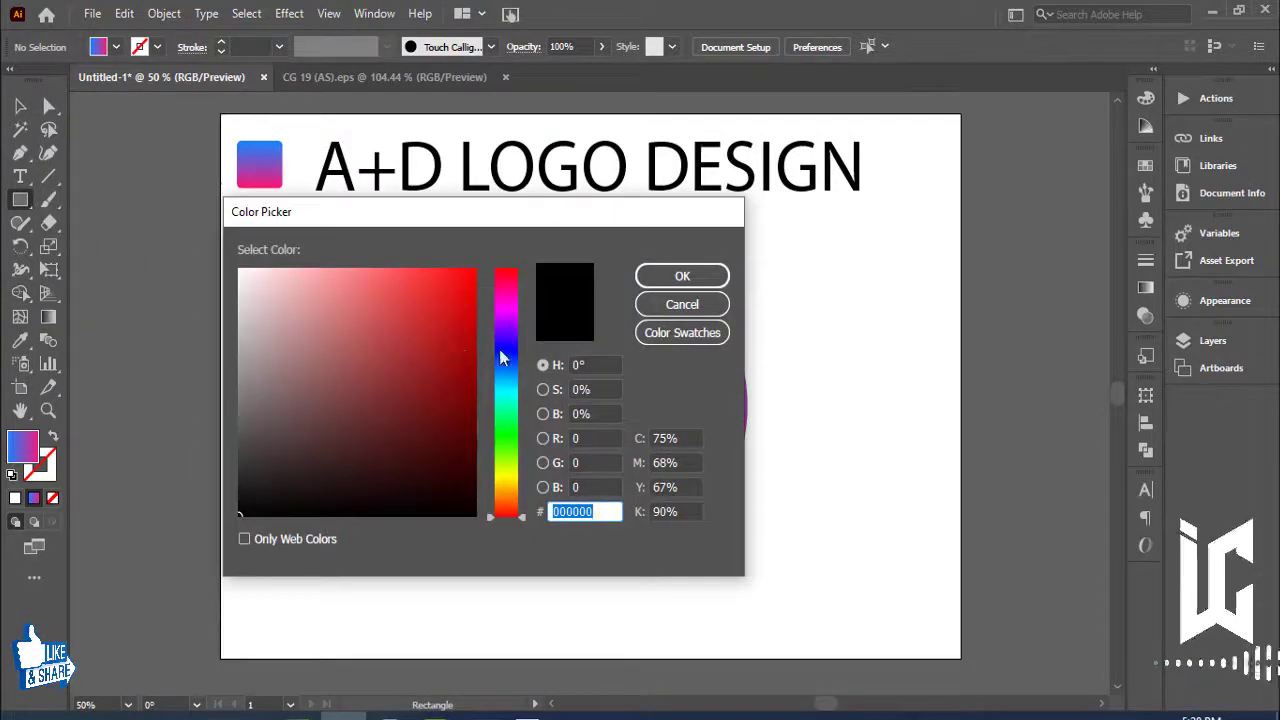
left_click(505, 348)
left_click_drag(456, 404, 463, 458)
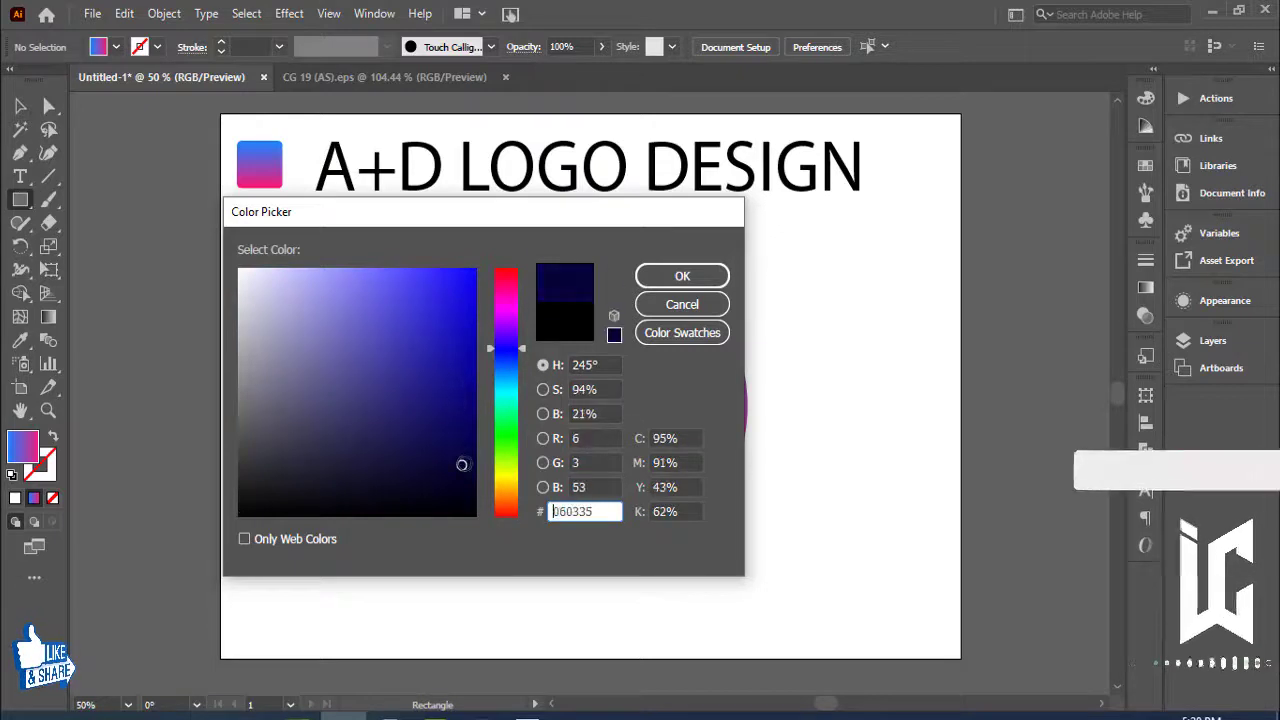
left_click(682, 276)
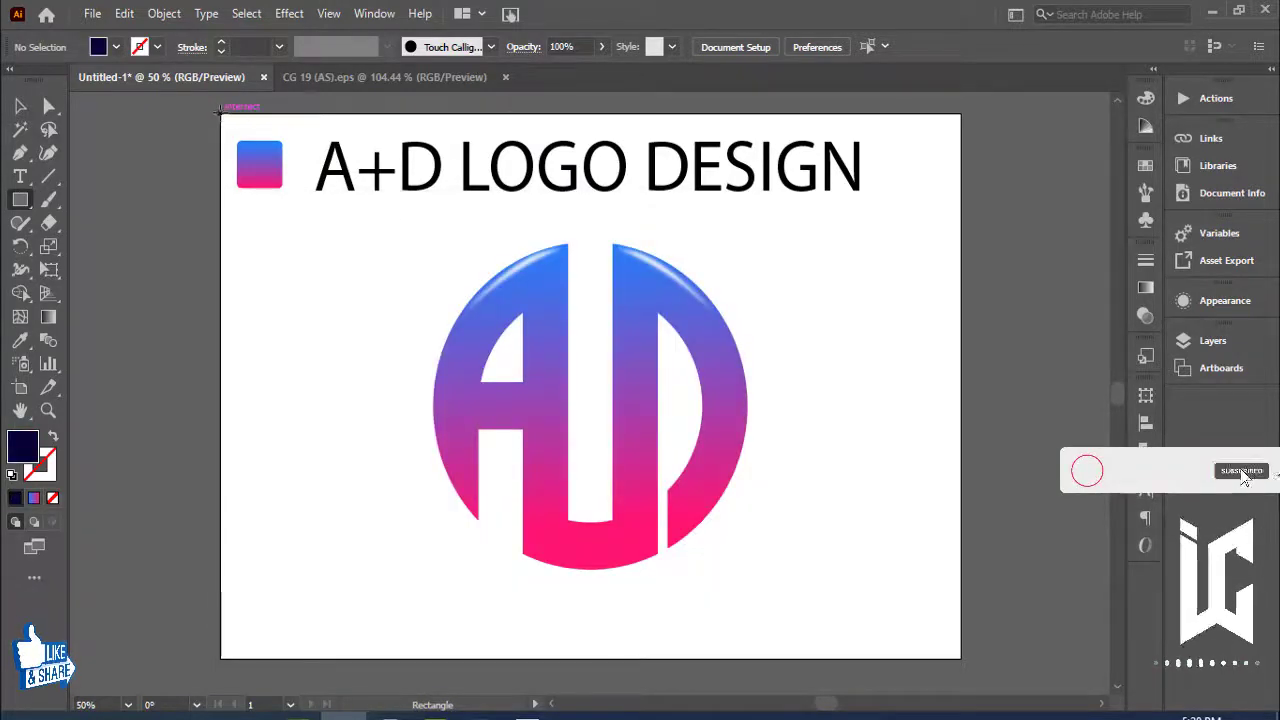
mouse_move(222, 114)
left_mouse_down()
mouse_move(371, 360)
mouse_move(845, 617)
mouse_move(961, 658)
left_mouse_up()
Send the navy rectangle to the back behind the monogram and title
key("v")
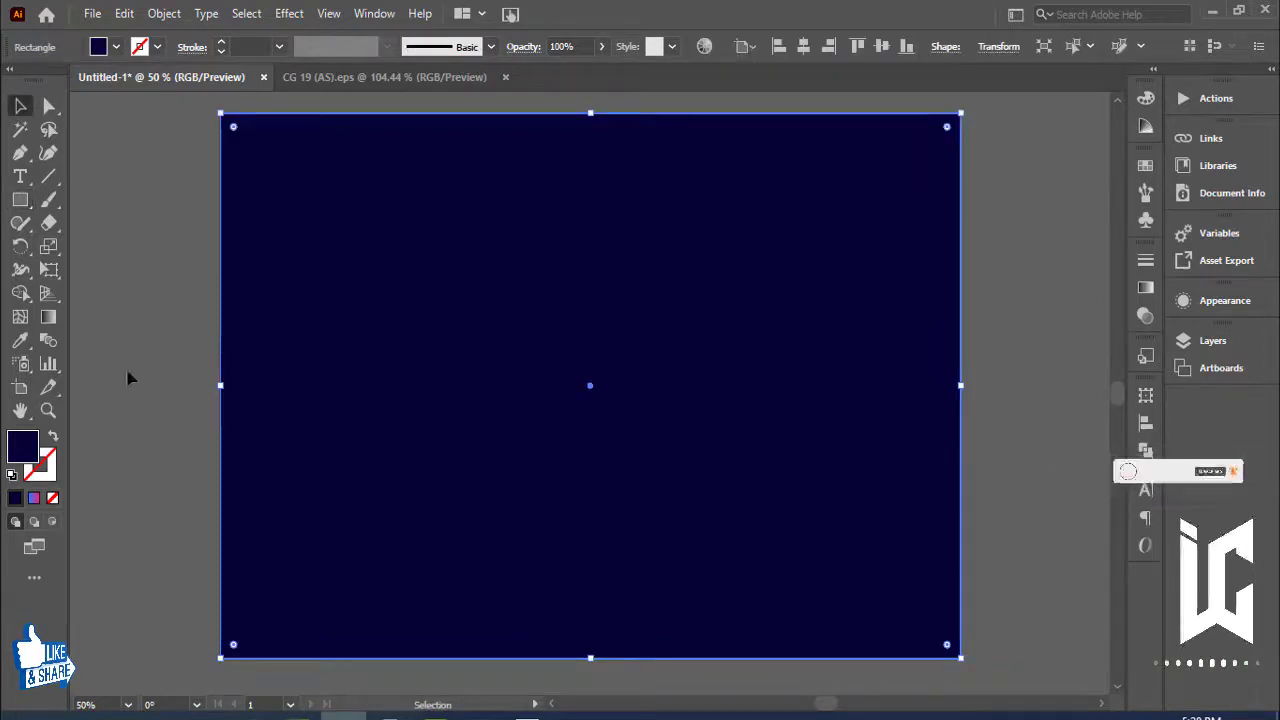
left_click(130, 378)
right_click(737, 486)
left_click(872, 540)
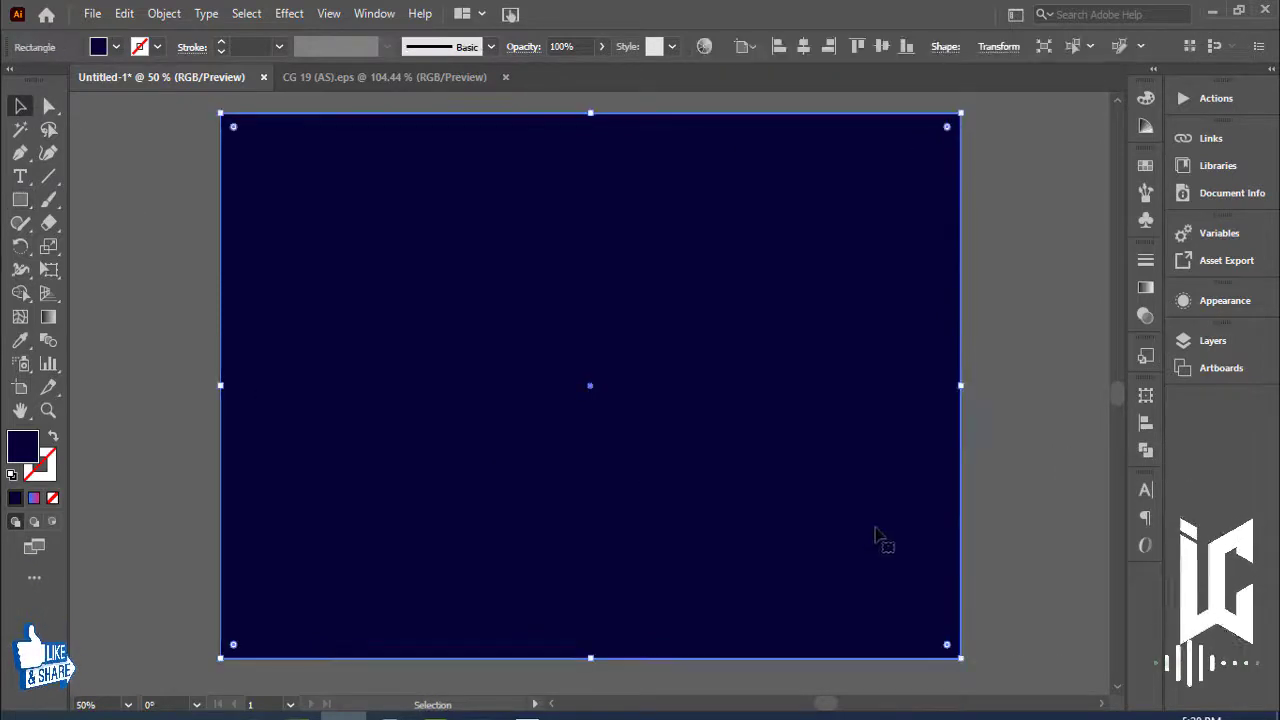
right_click(878, 518)
mouse_move(930, 414)
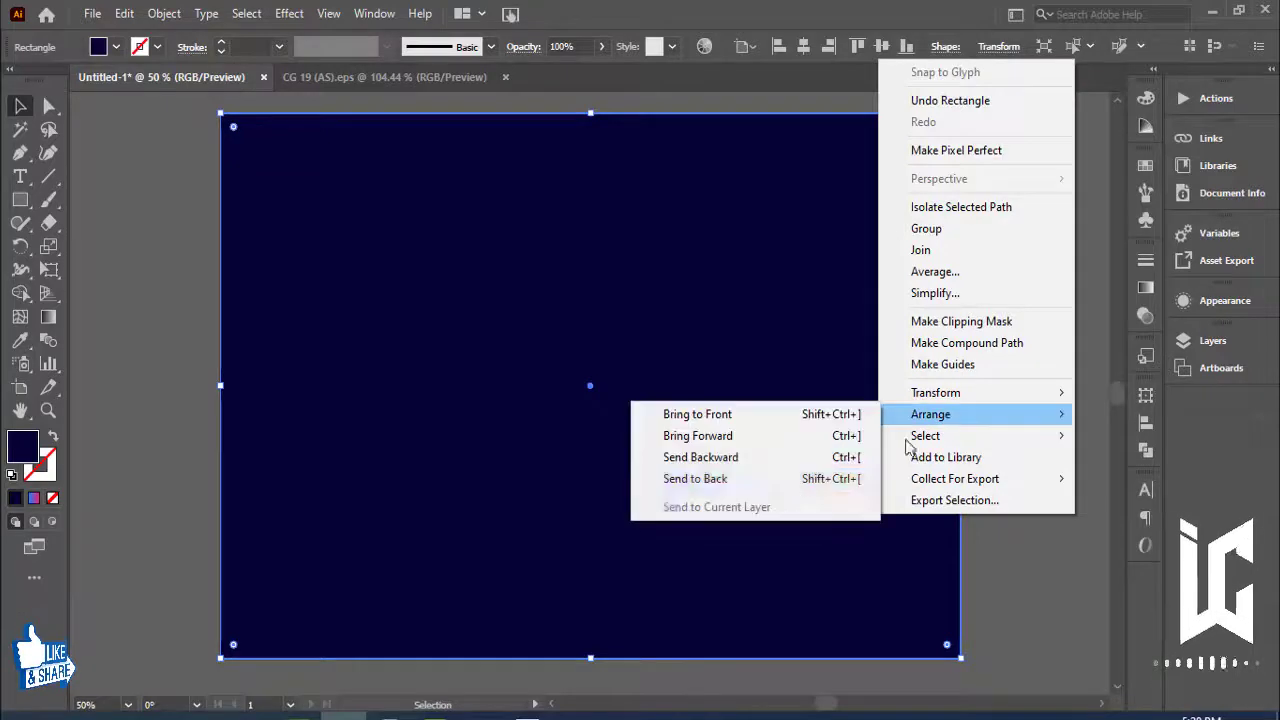
left_click(695, 480)
left_click(1020, 362)
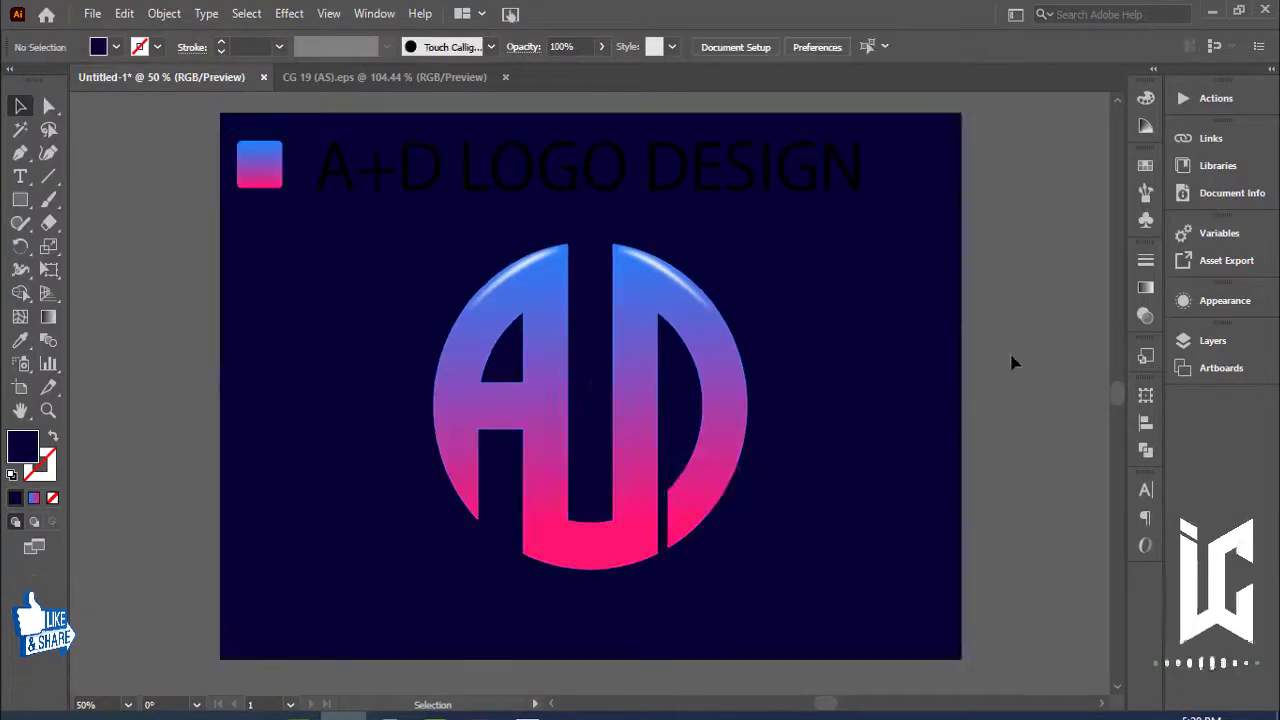
left_click(718, 196)
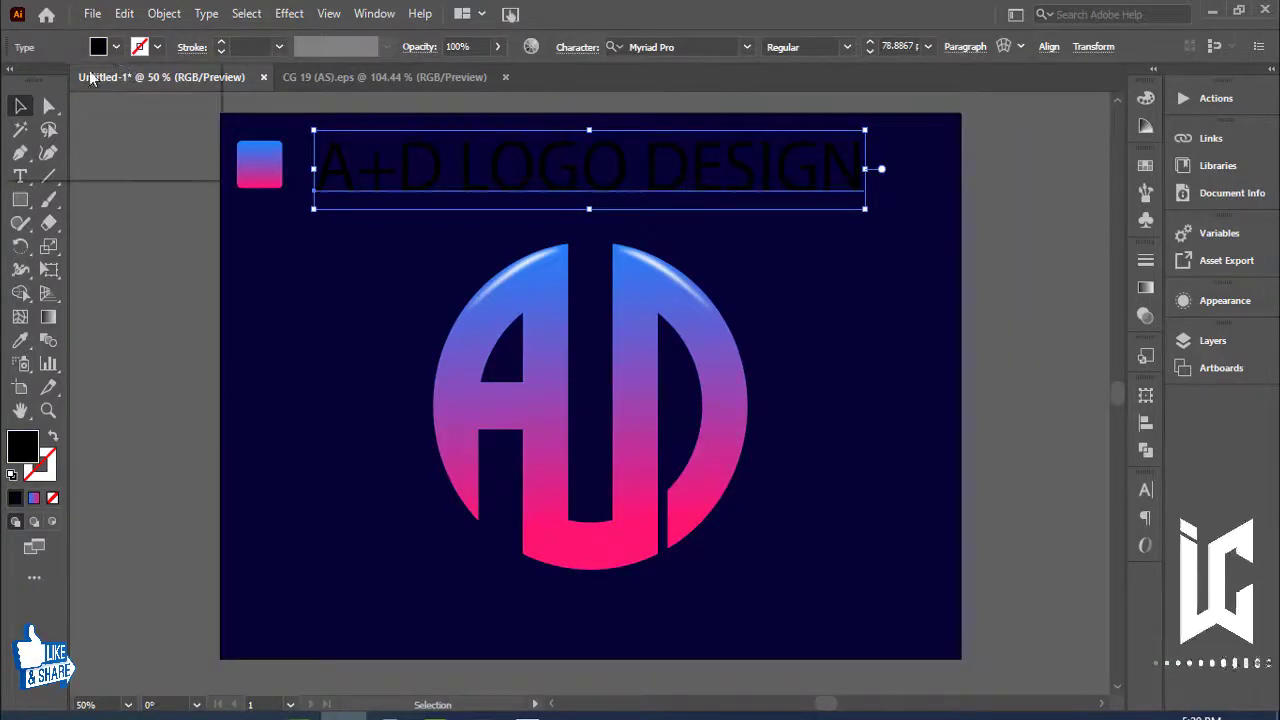
Fill the A+D LOGO DESIGN title with white, then deselect
left_click(116, 47)
left_click(40, 79)
key("Escape")
left_click(177, 309)
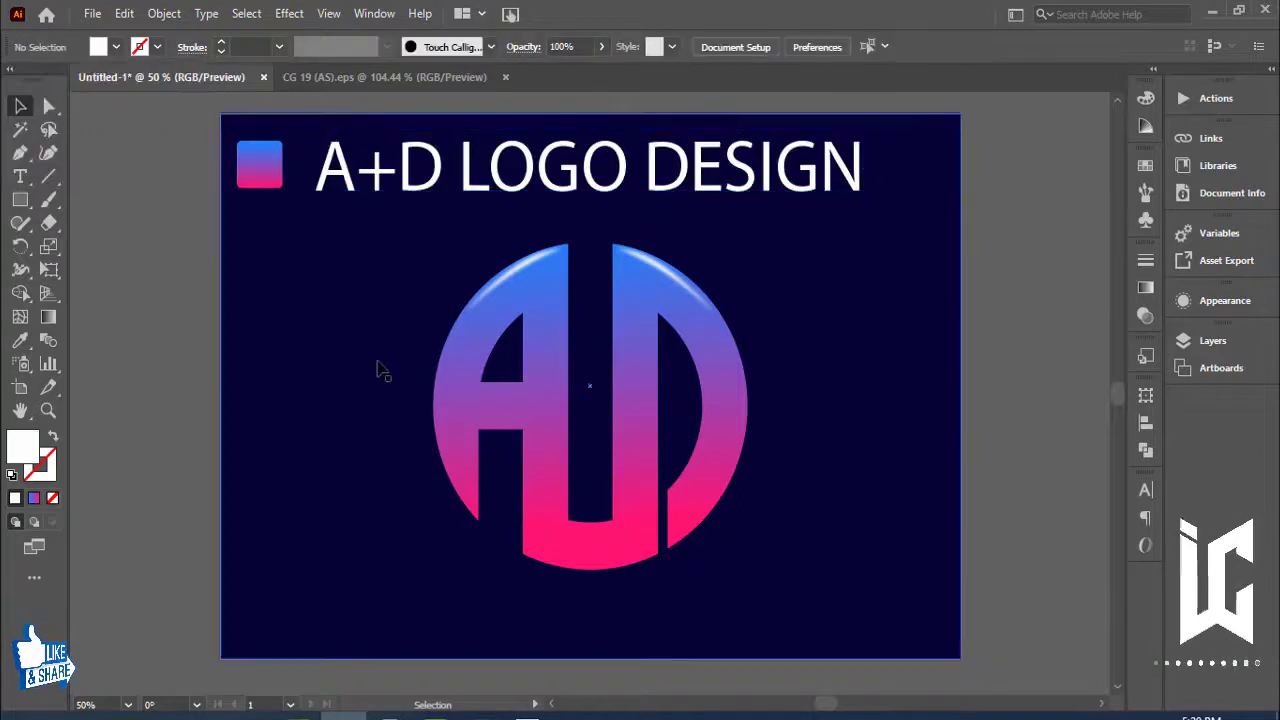
left_click(380, 368)
key("ctrl+shift+a")
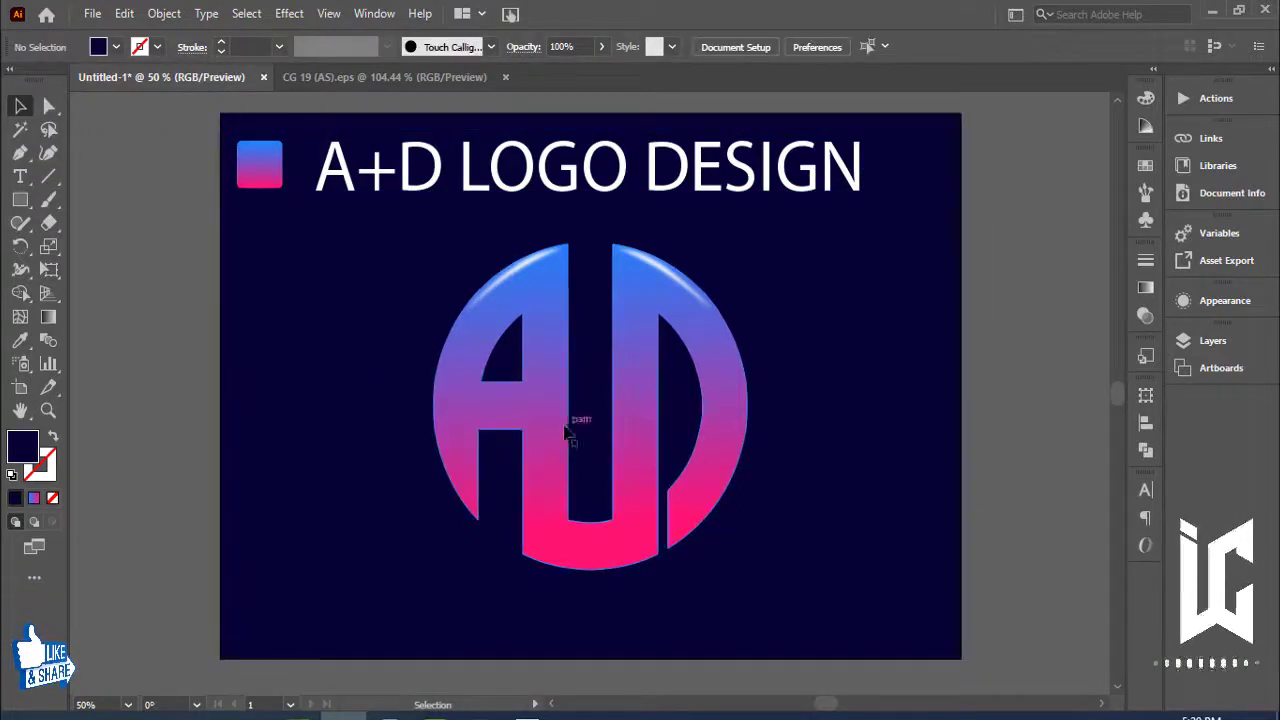
left_click(545, 432)
left_click(211, 347)
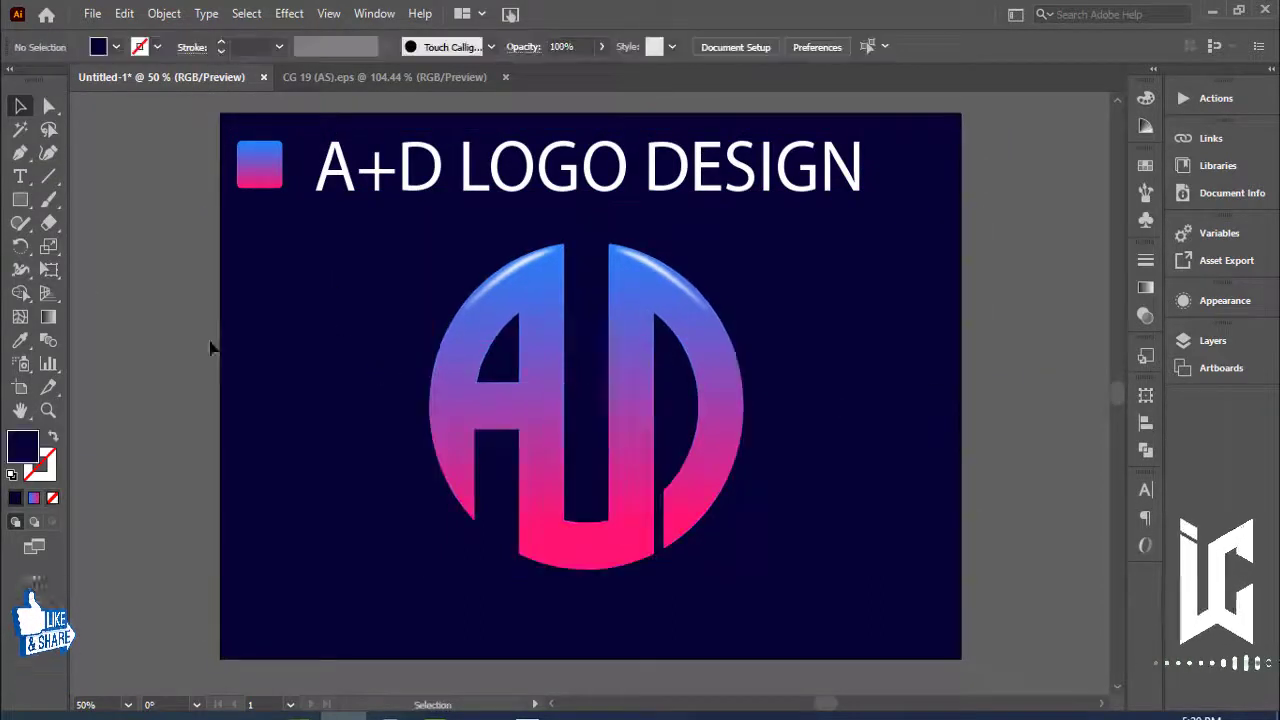
left_click_drag(20, 199, 128, 243)
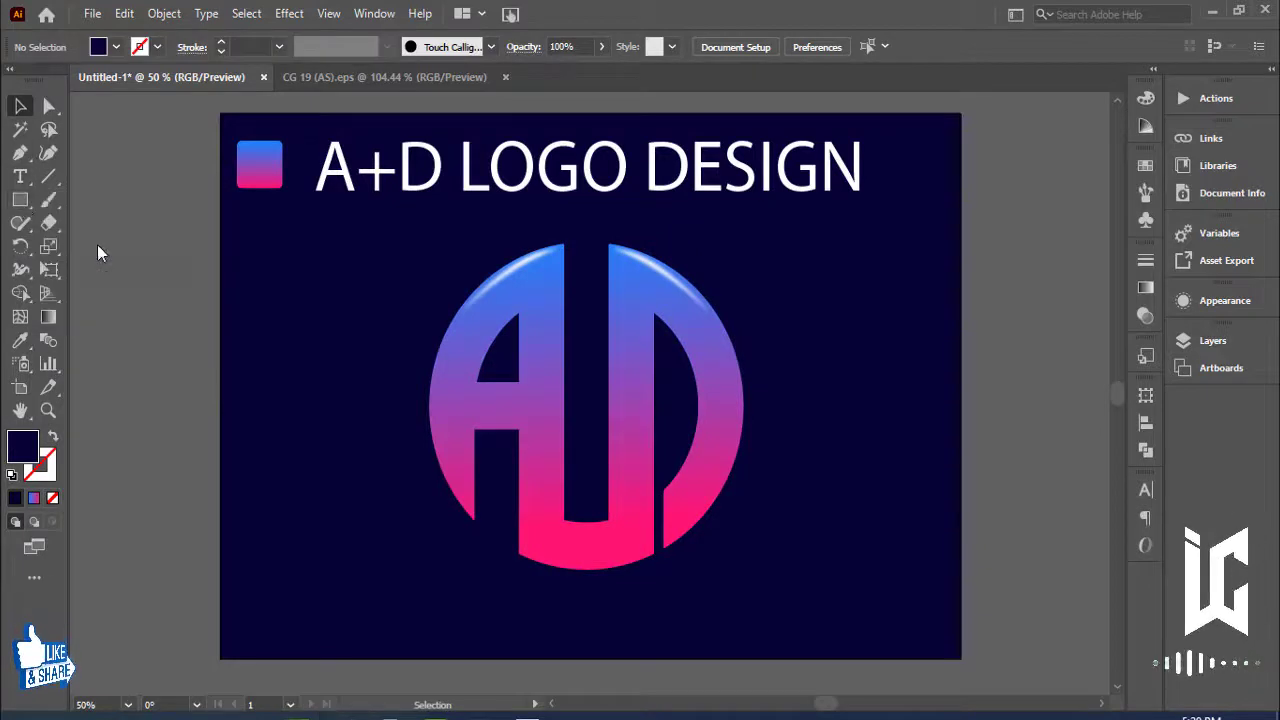
Draw a flat white ellipse just below the AD monogram
left_click(117, 47)
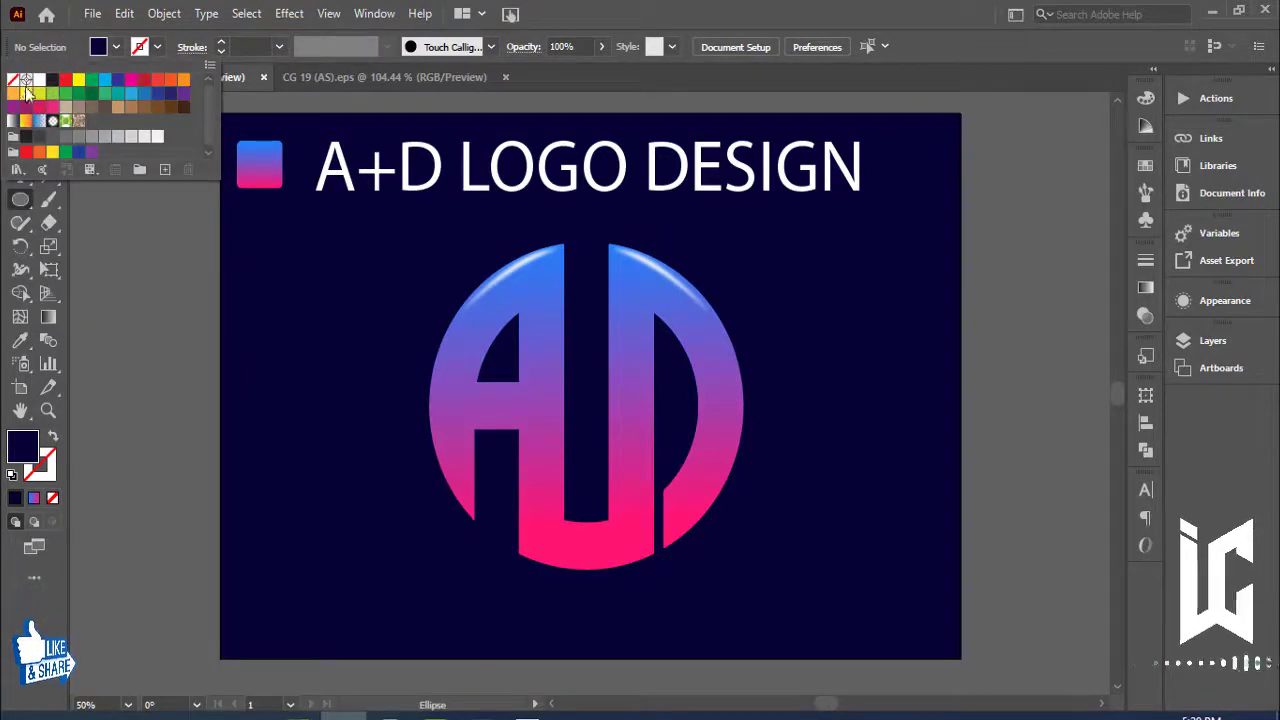
left_click(522, 628)
left_click_drag(457, 595, 743, 649)
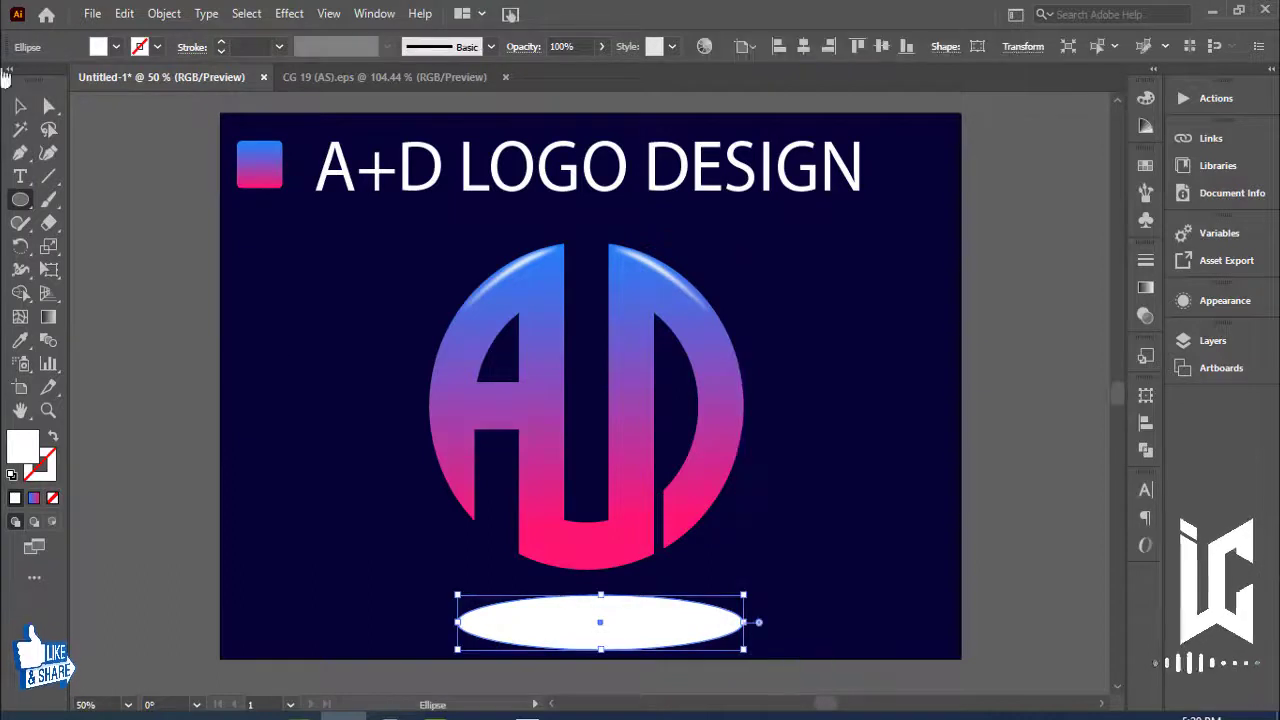
left_click(20, 105)
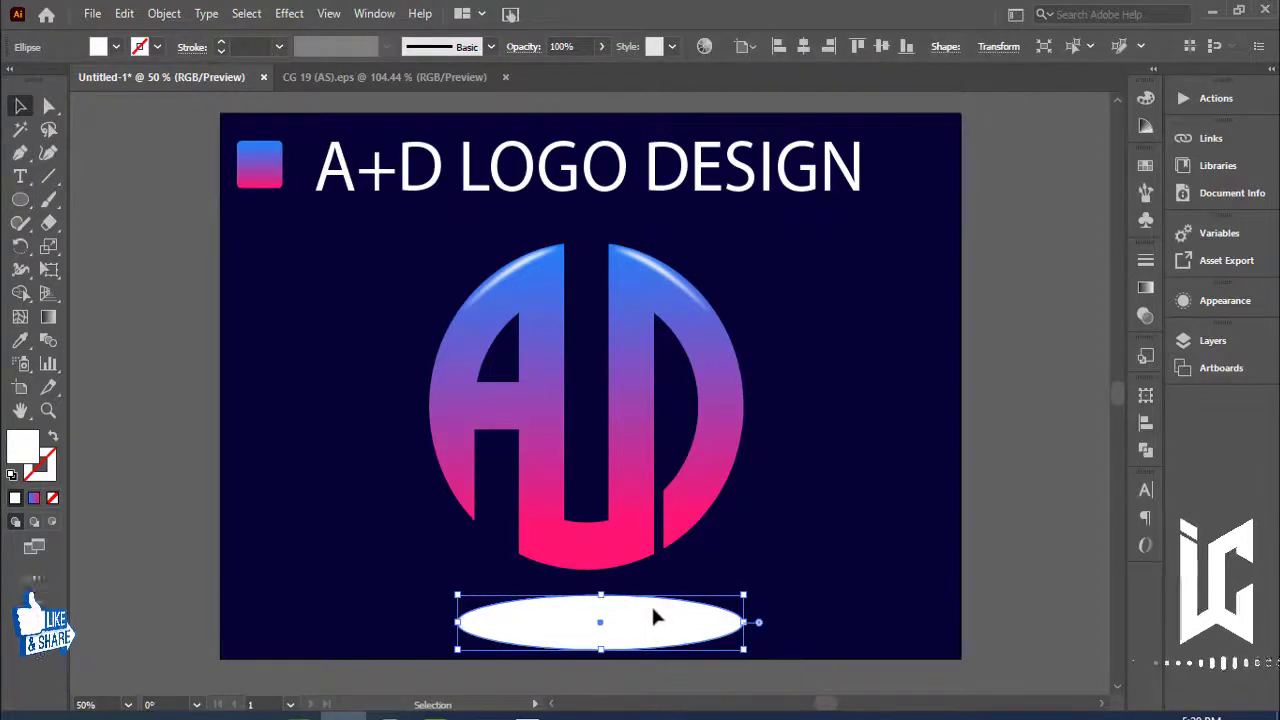
left_click_drag(655, 617, 645, 610)
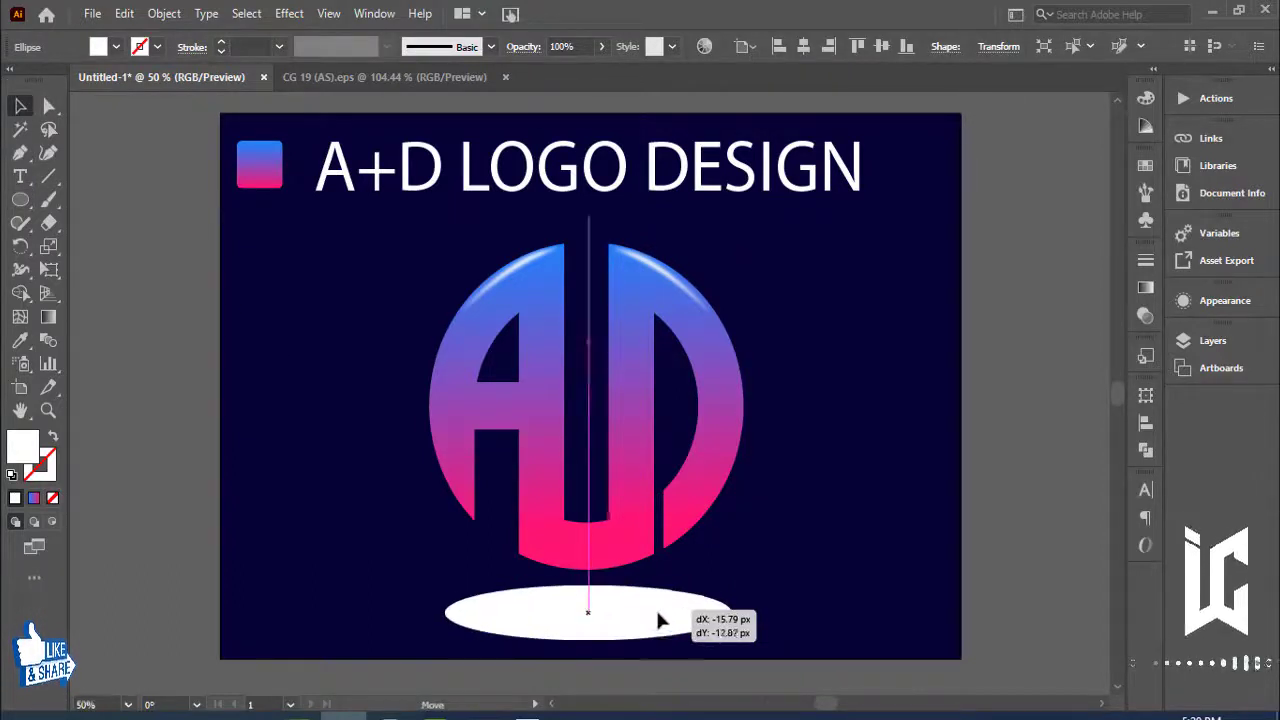
Apply a 41 px Feather effect to the ellipse from the Appearance panel
left_click(1225, 302)
left_click(1003, 434)
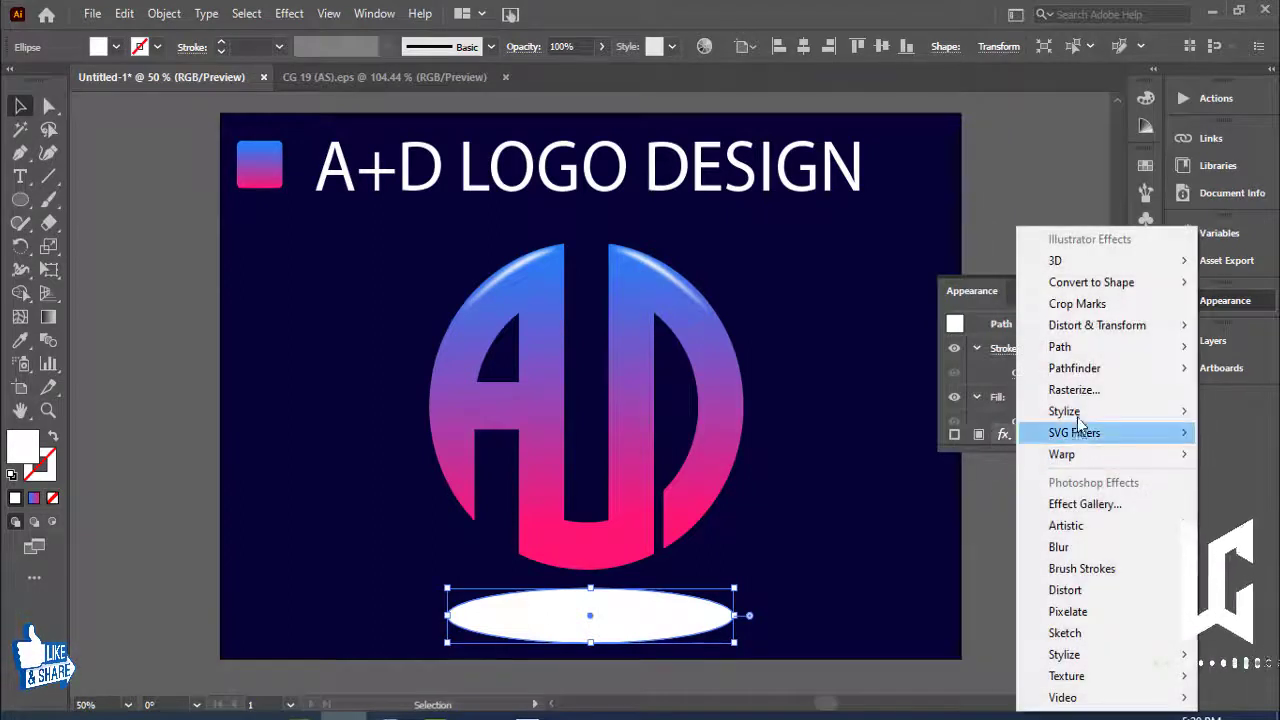
mouse_move(1064, 411)
left_click(894, 431)
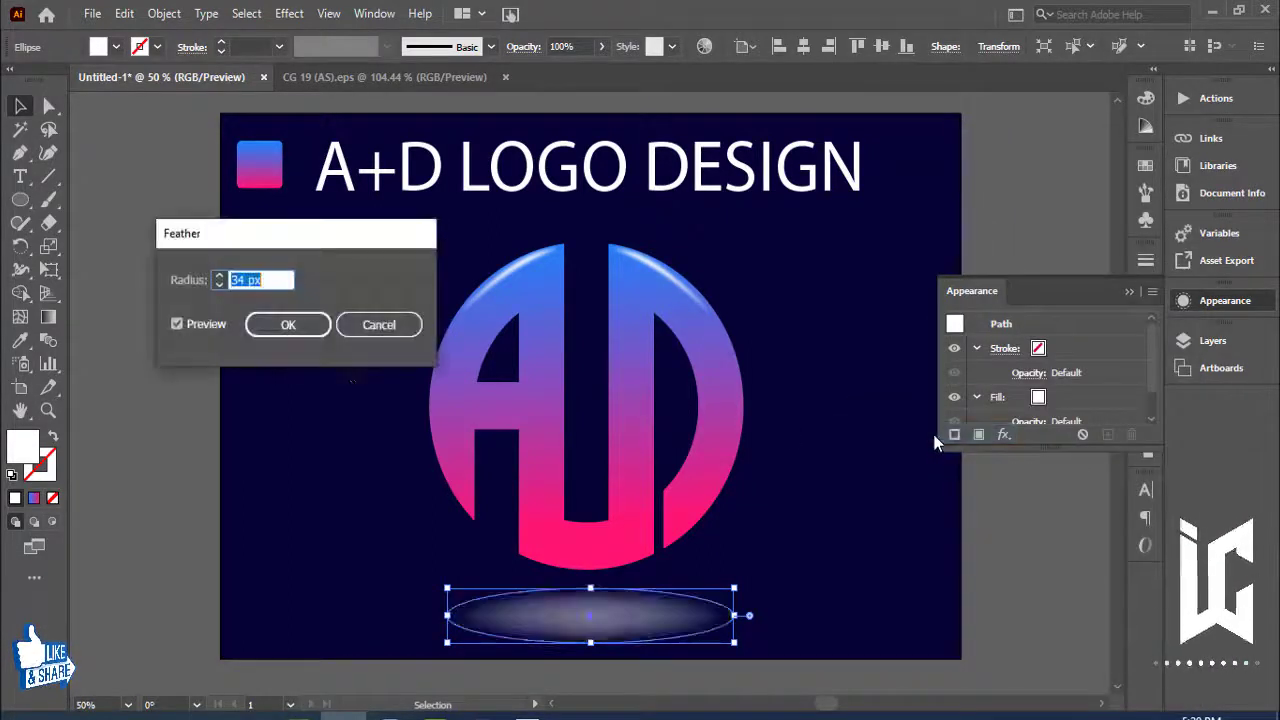
key("Up")
key("Up")
key("Up")
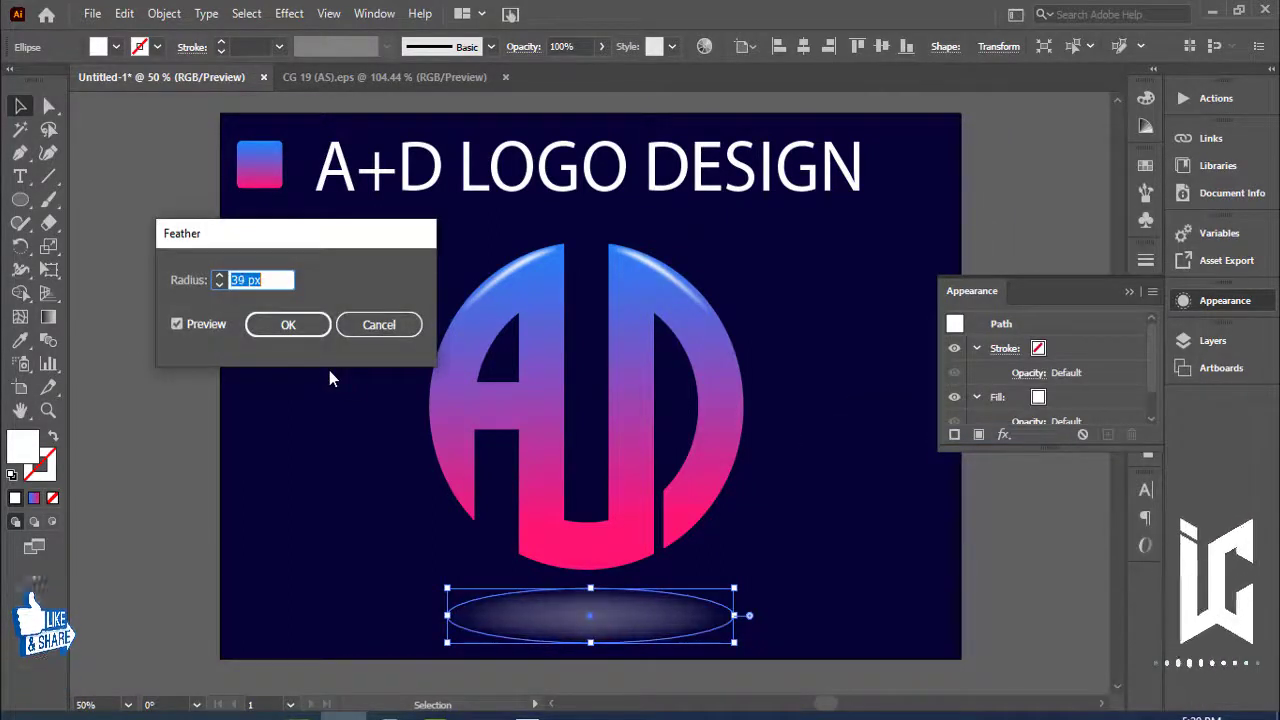
left_click(292, 327)
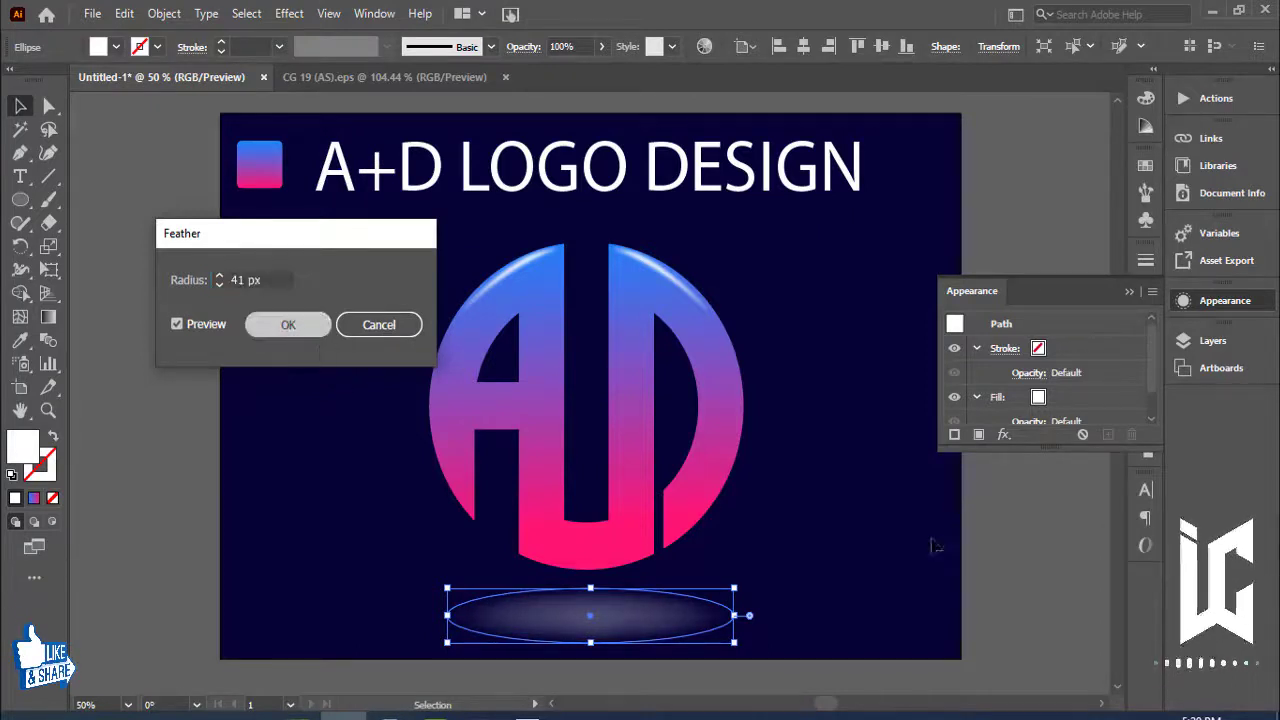
left_click(1127, 292)
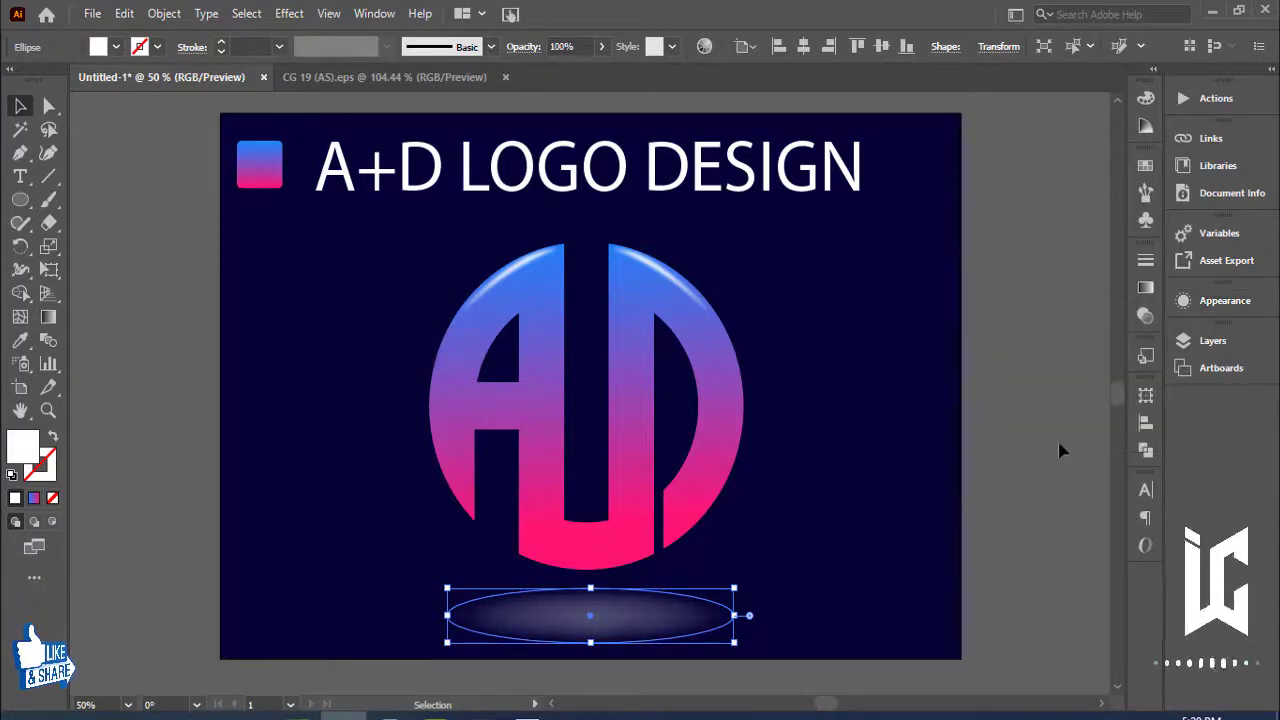
left_click(1020, 500)
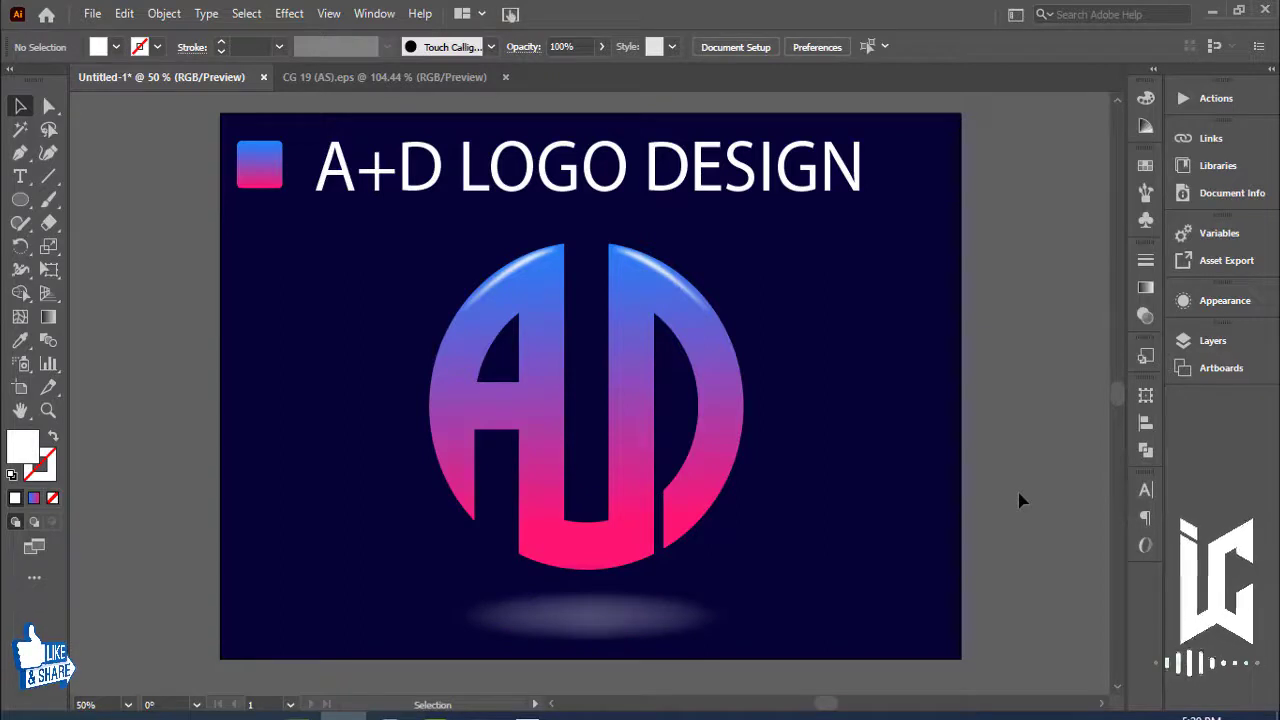